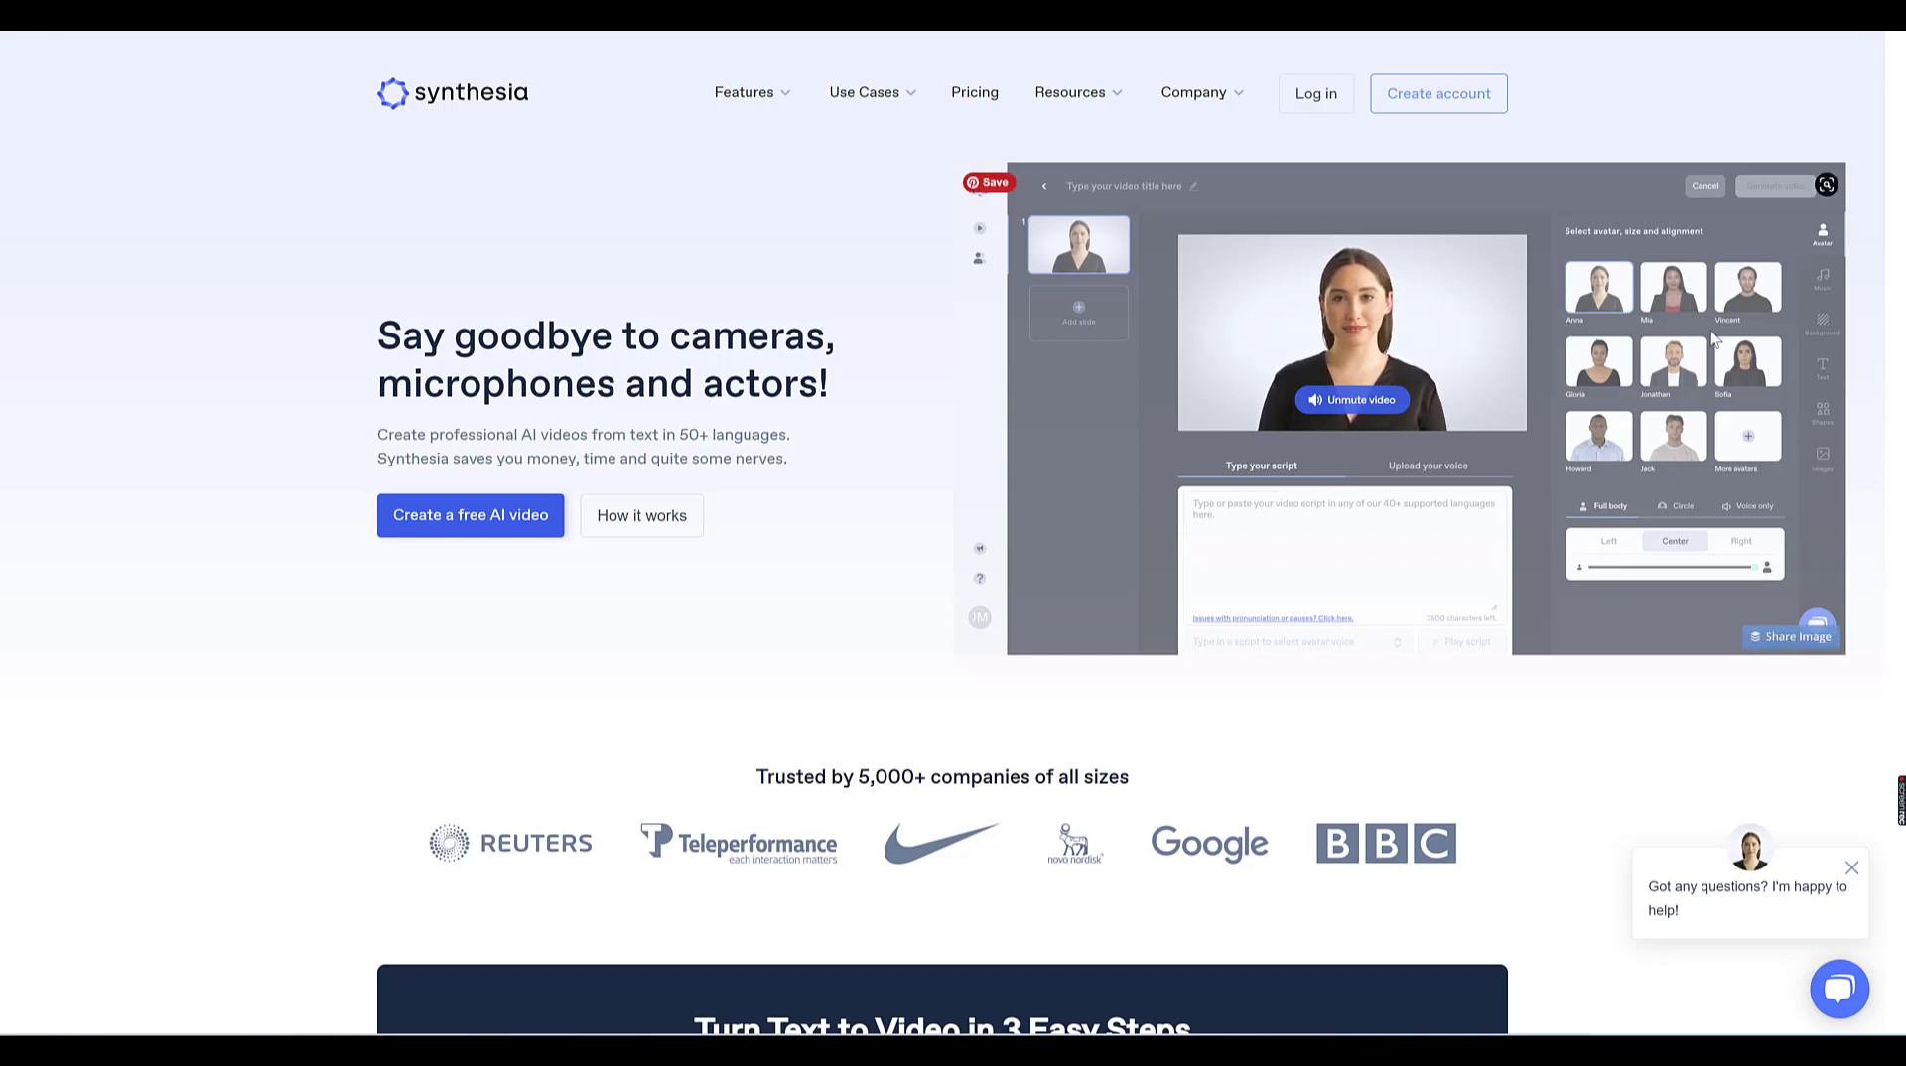
# Step: Scroll down the Synthesia website and back up before reaching the app's home page
pyautogui.scroll(-2, 1716, 340)
pyautogui.scroll(-5, 953, 536)
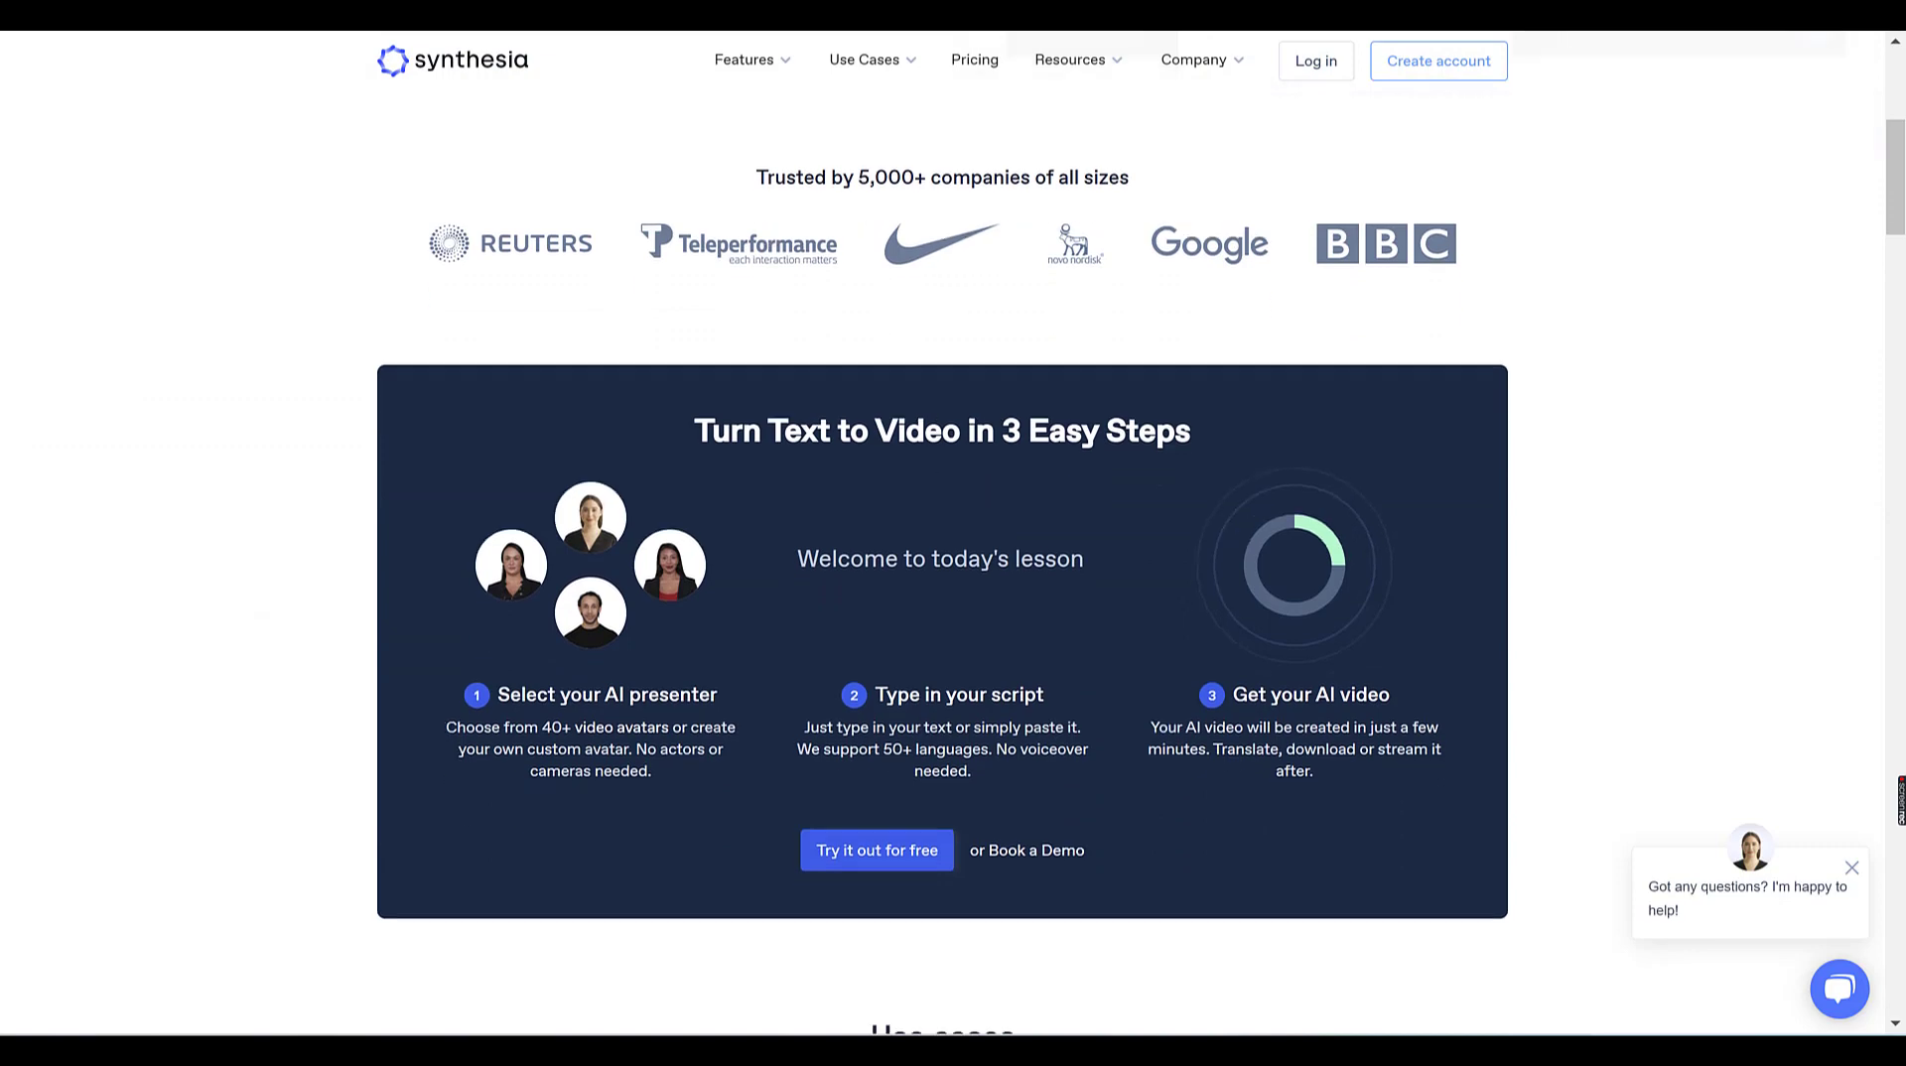
pyautogui.scroll(-2, 931, 931)
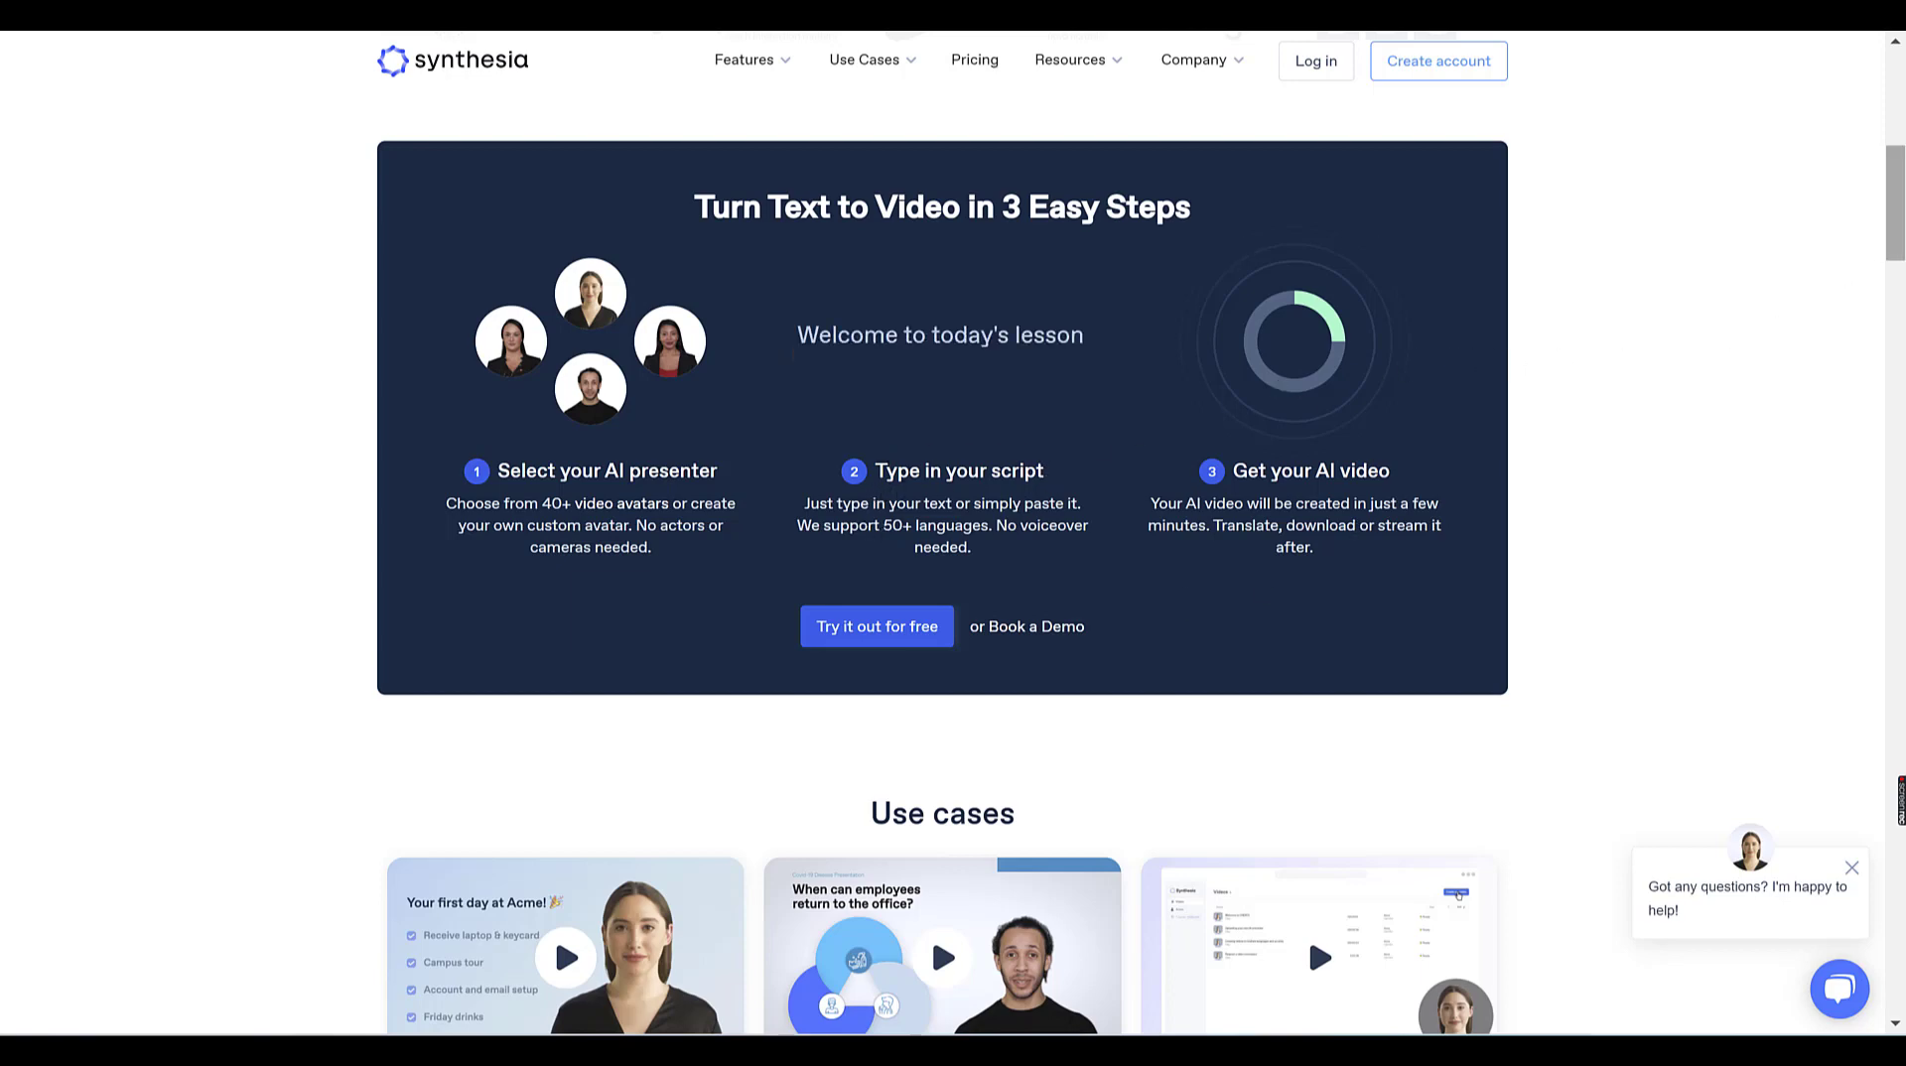
pyautogui.scroll(7, 931, 931)
pyautogui.scroll(1, 953, 533)
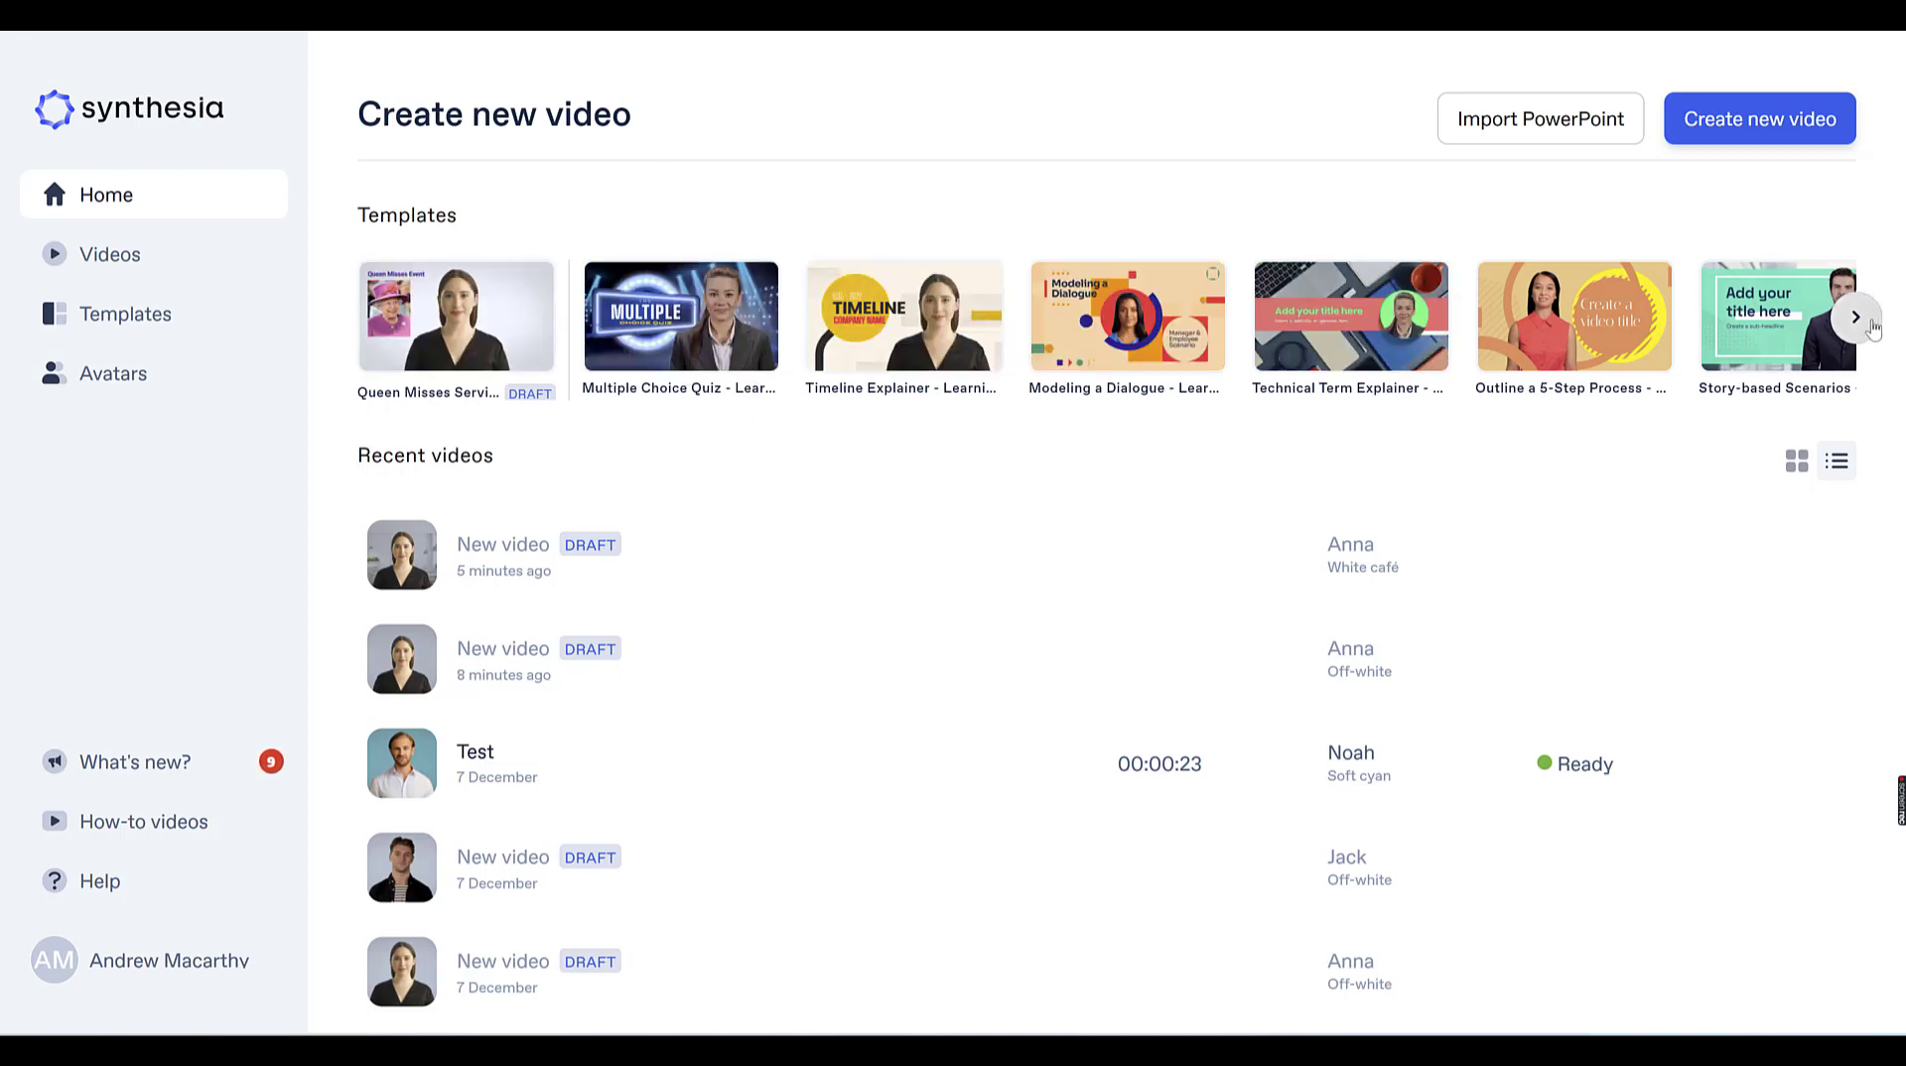
# Step: Advance the Templates carousel four times to reveal more templates
pyautogui.click(1872, 328)
pyautogui.click(1871, 328)
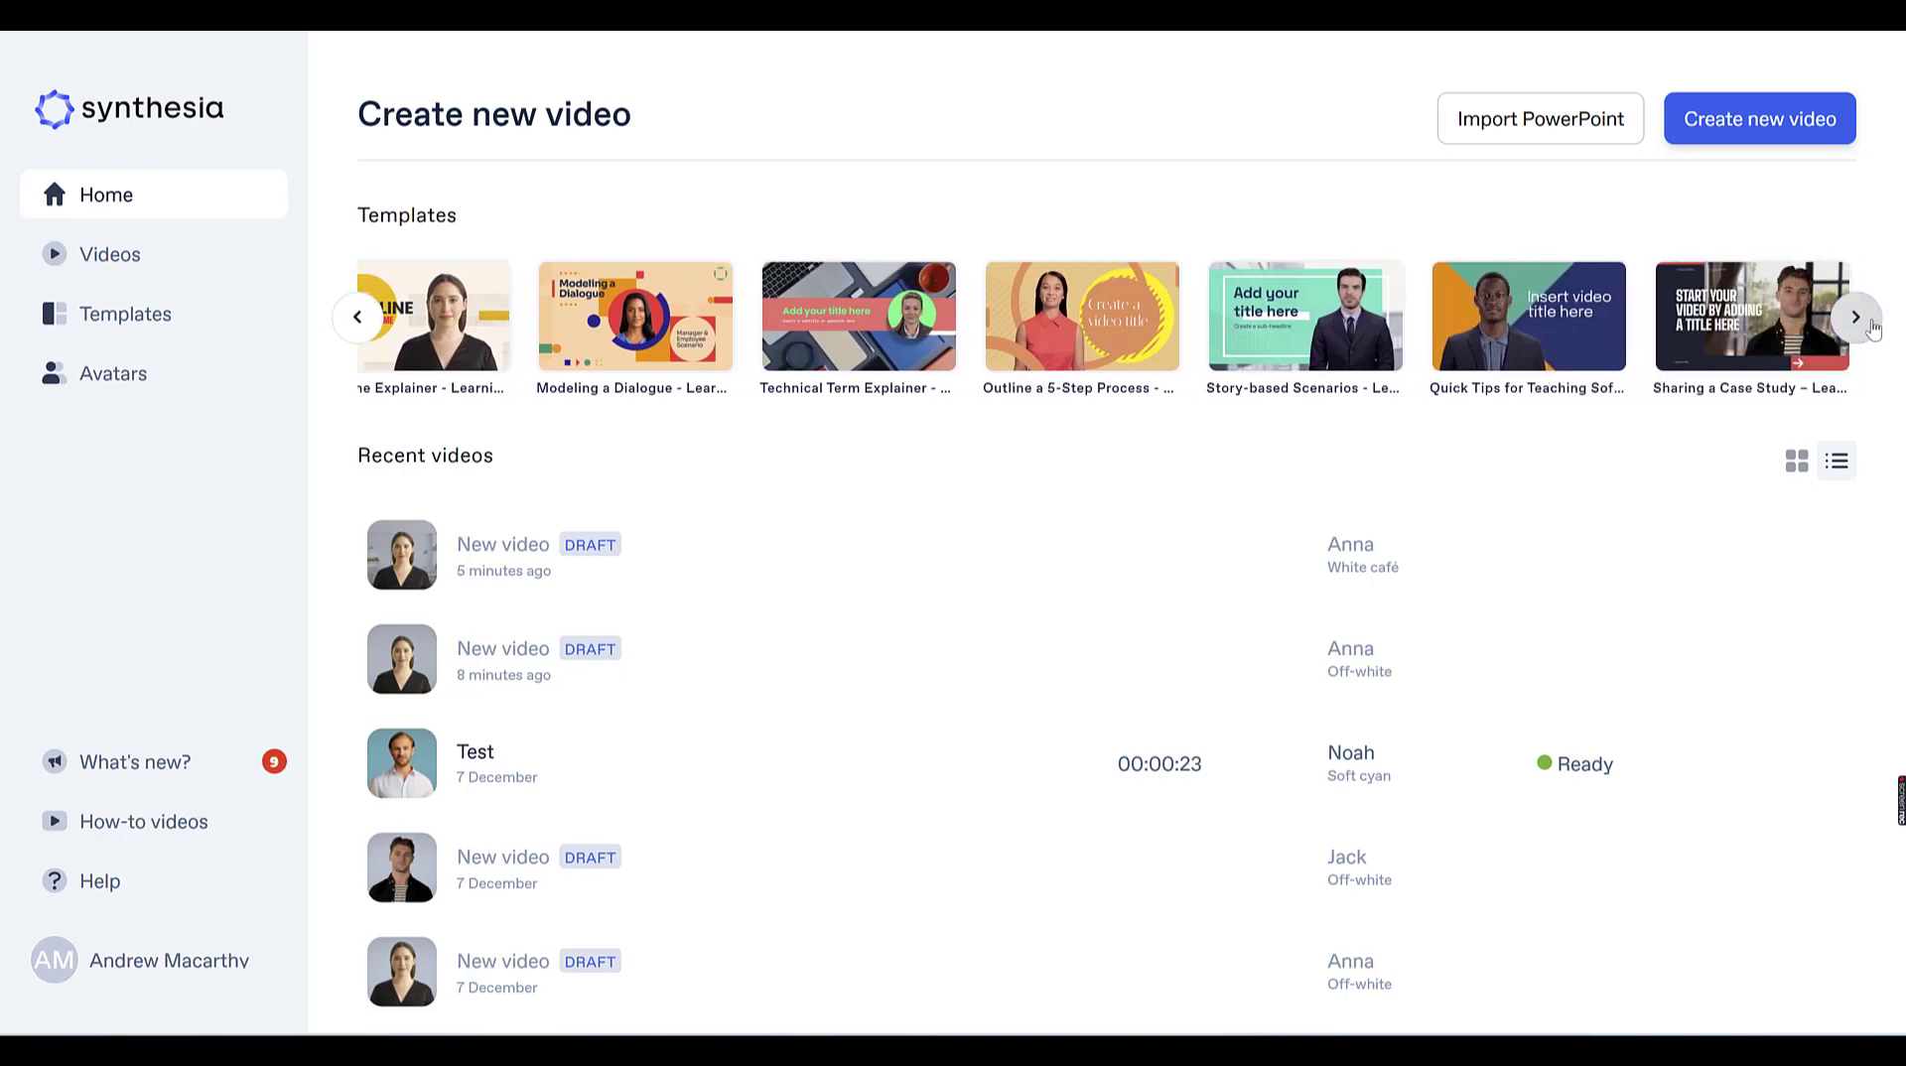
pyautogui.click(1872, 327)
pyautogui.click(1872, 327)
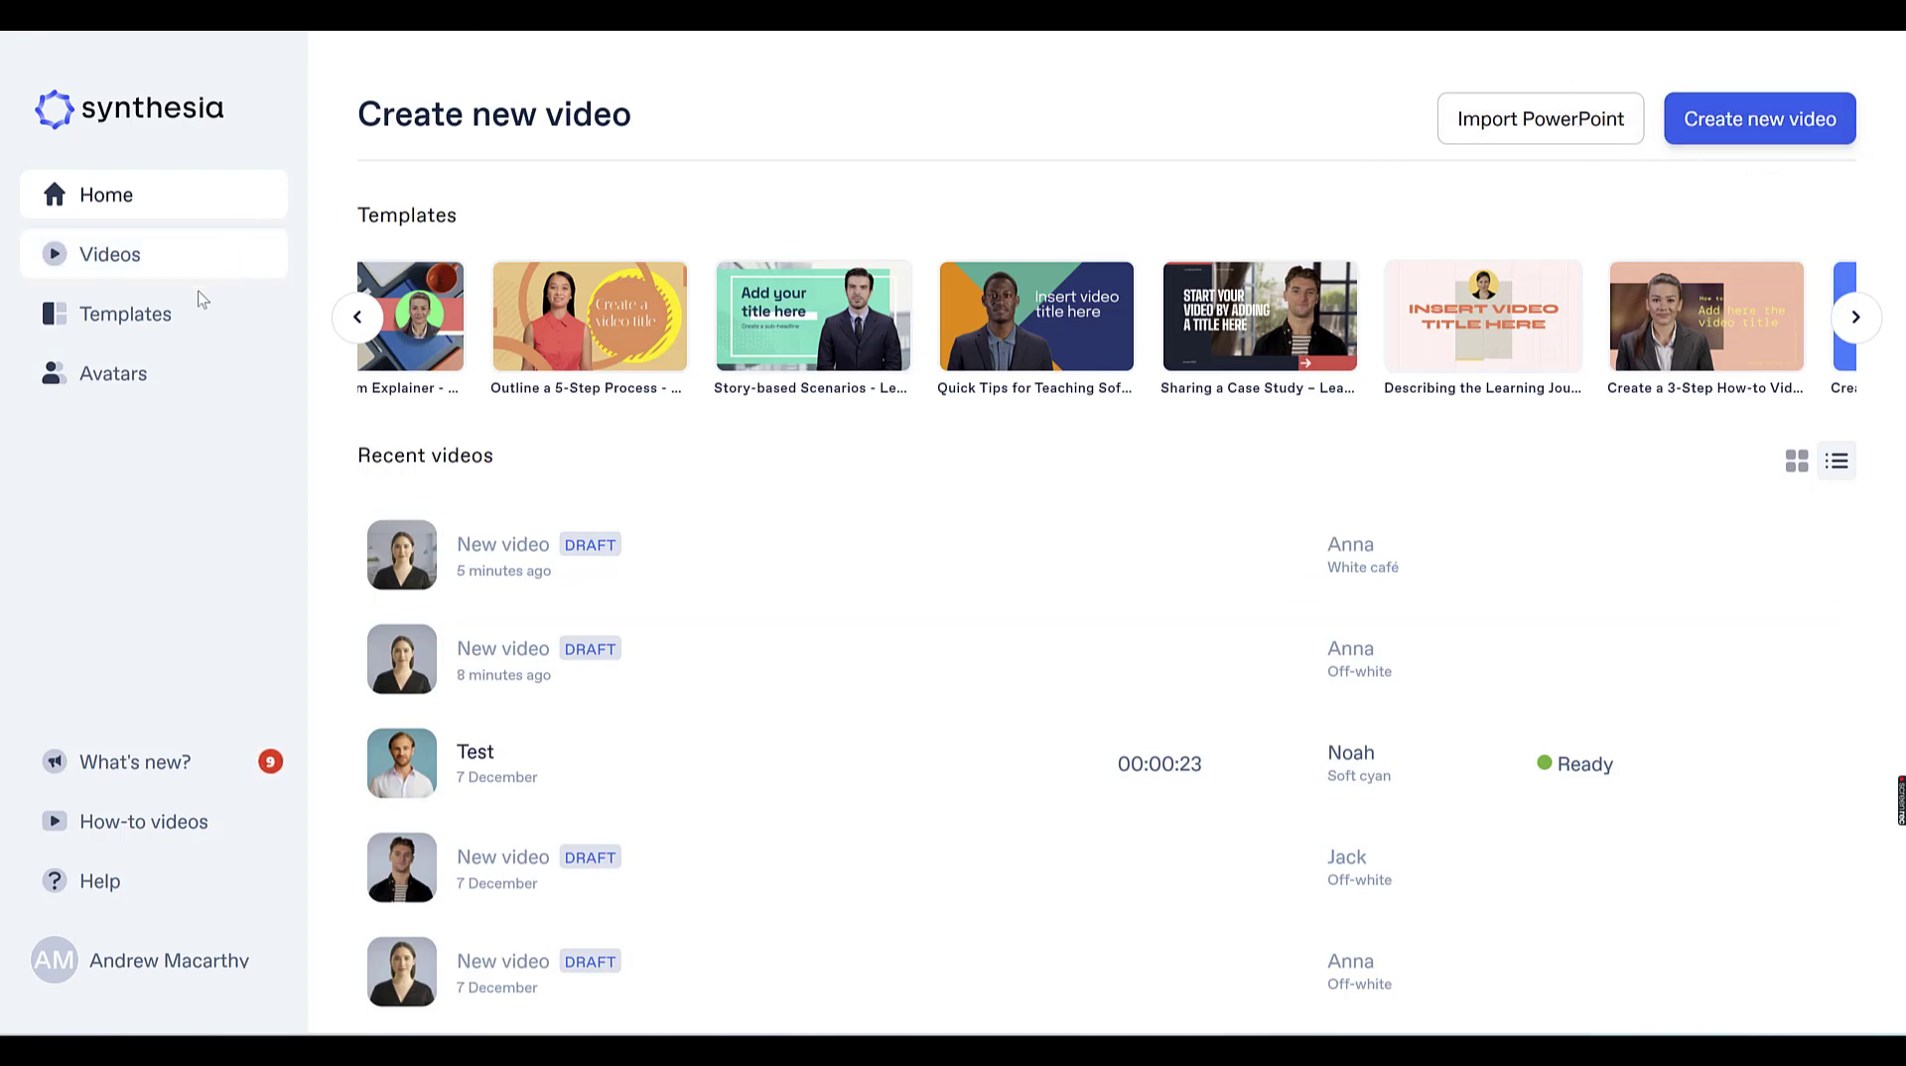
# Step: Open the 57-avatar gallery, play Anna's 7-second preview, then close it
pyautogui.click(166, 394)
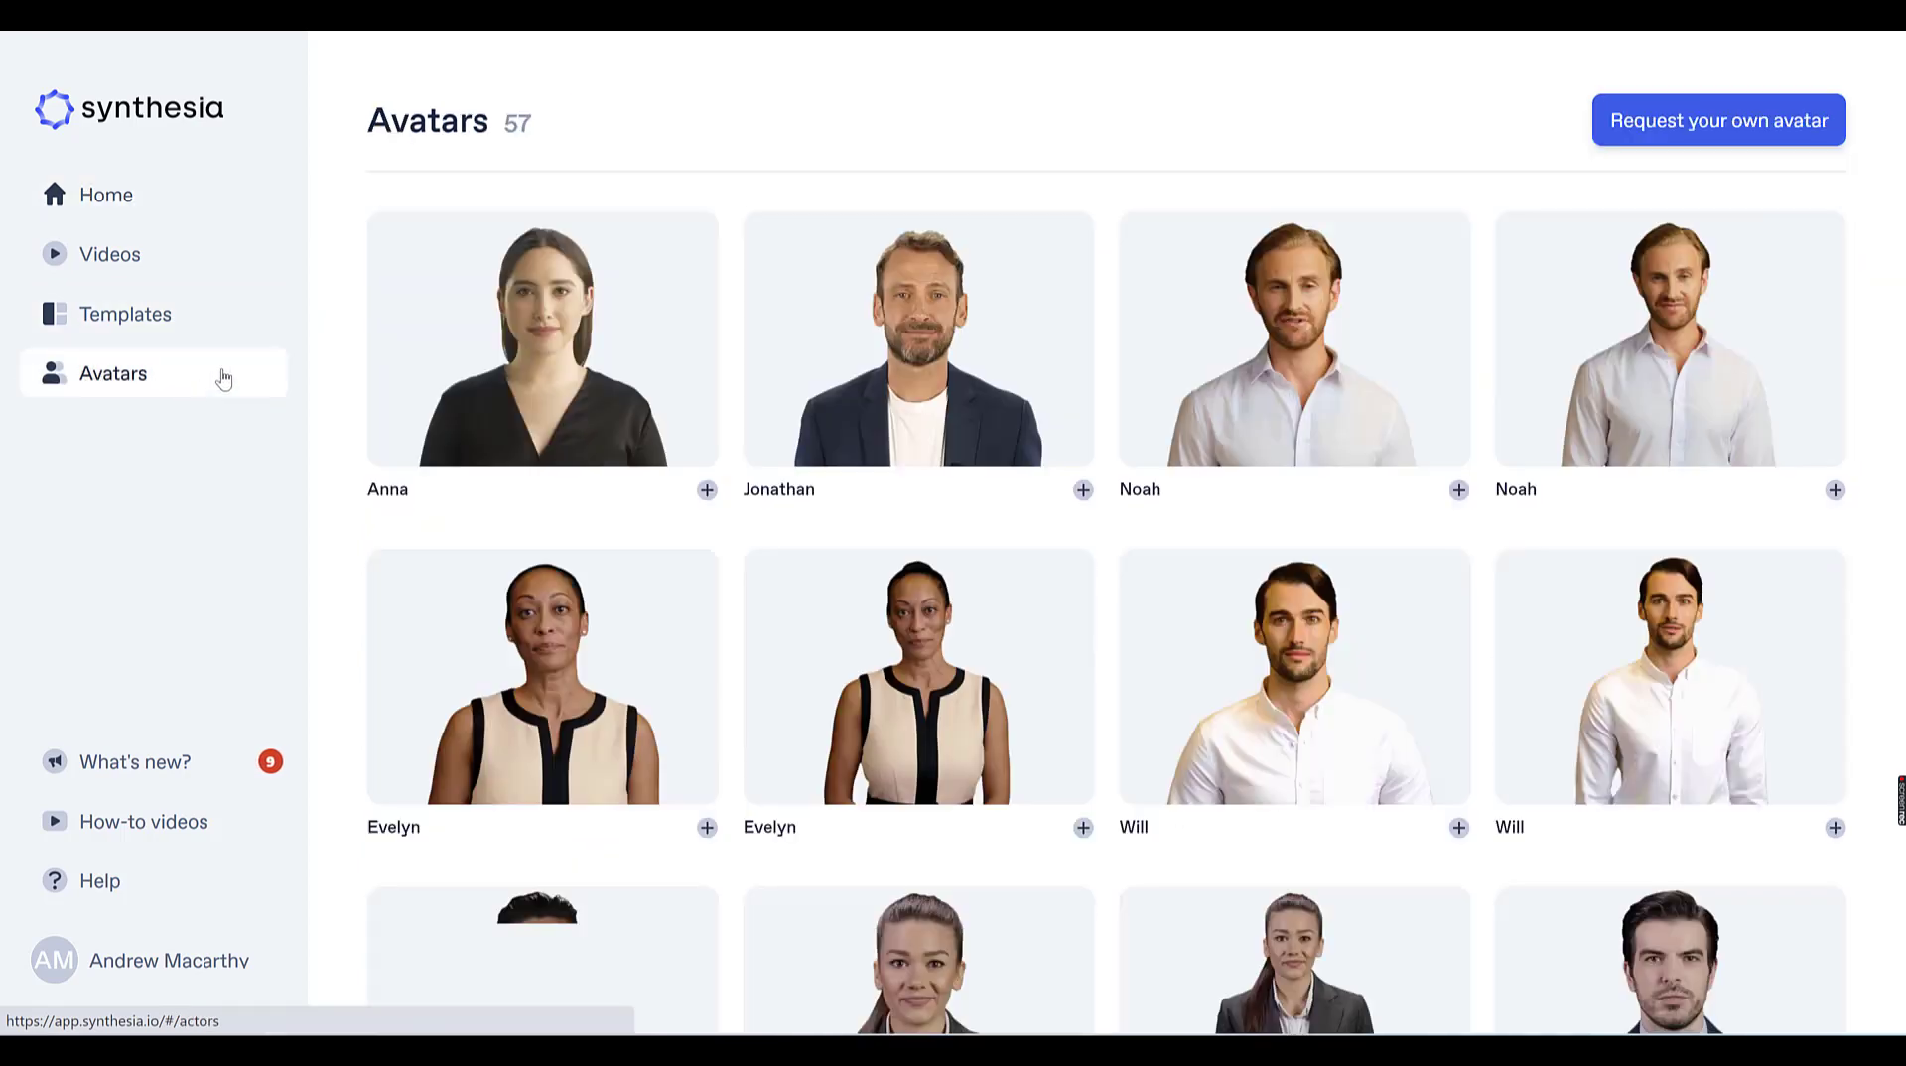
pyautogui.moveTo(459, 285)
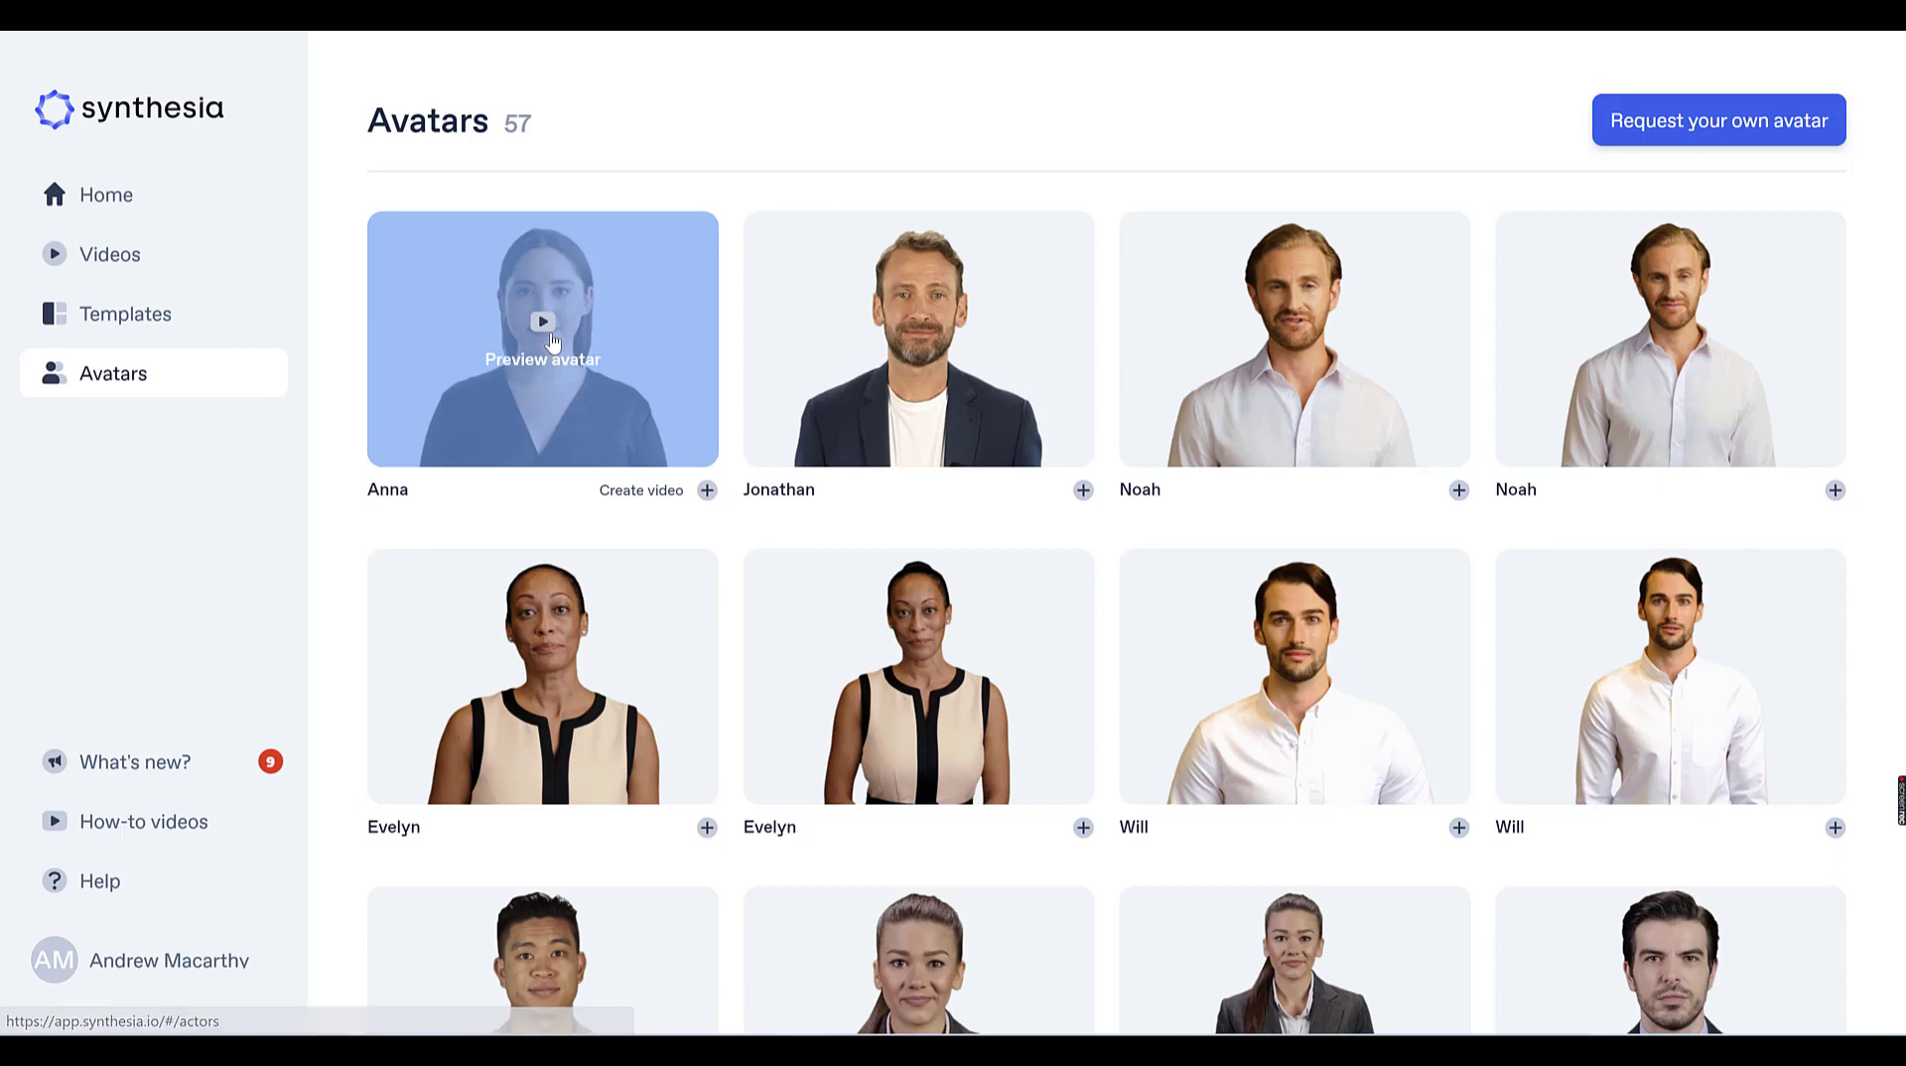
pyautogui.click(553, 342)
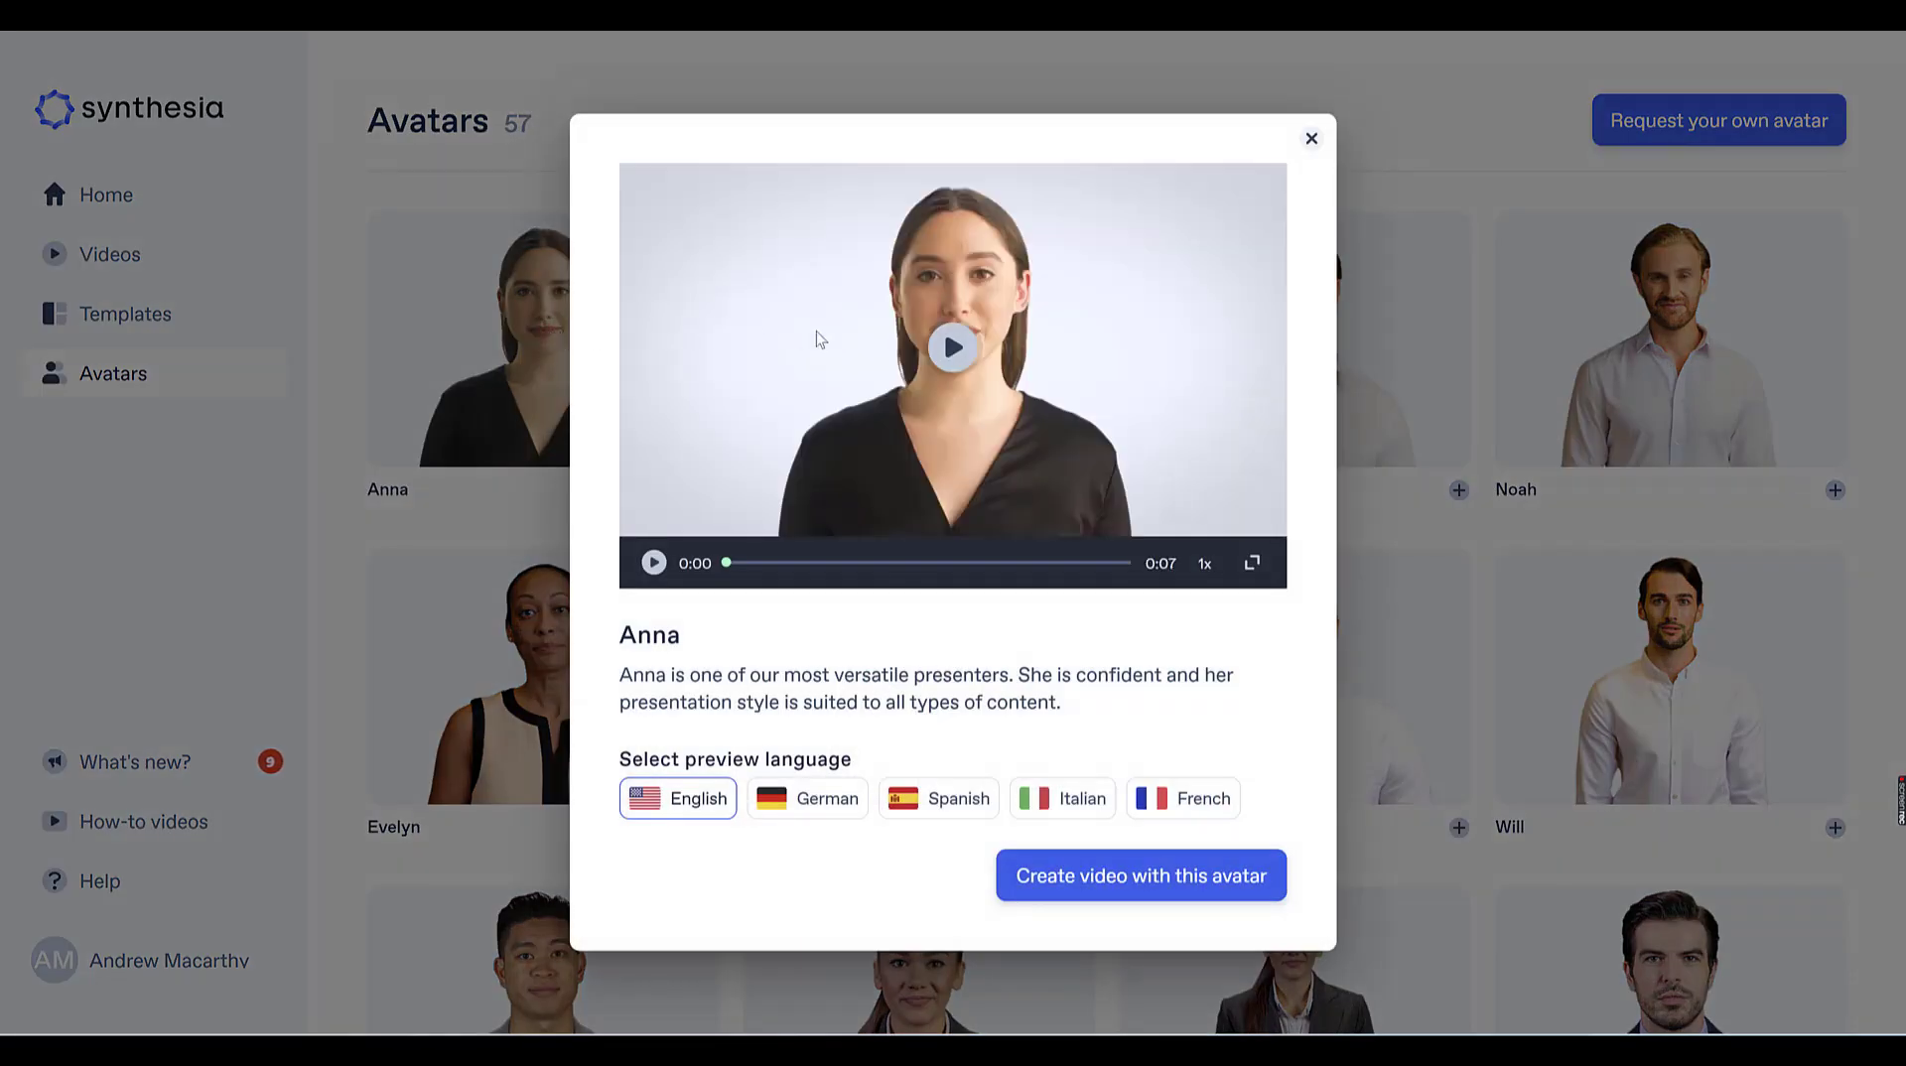
pyautogui.click(953, 347)
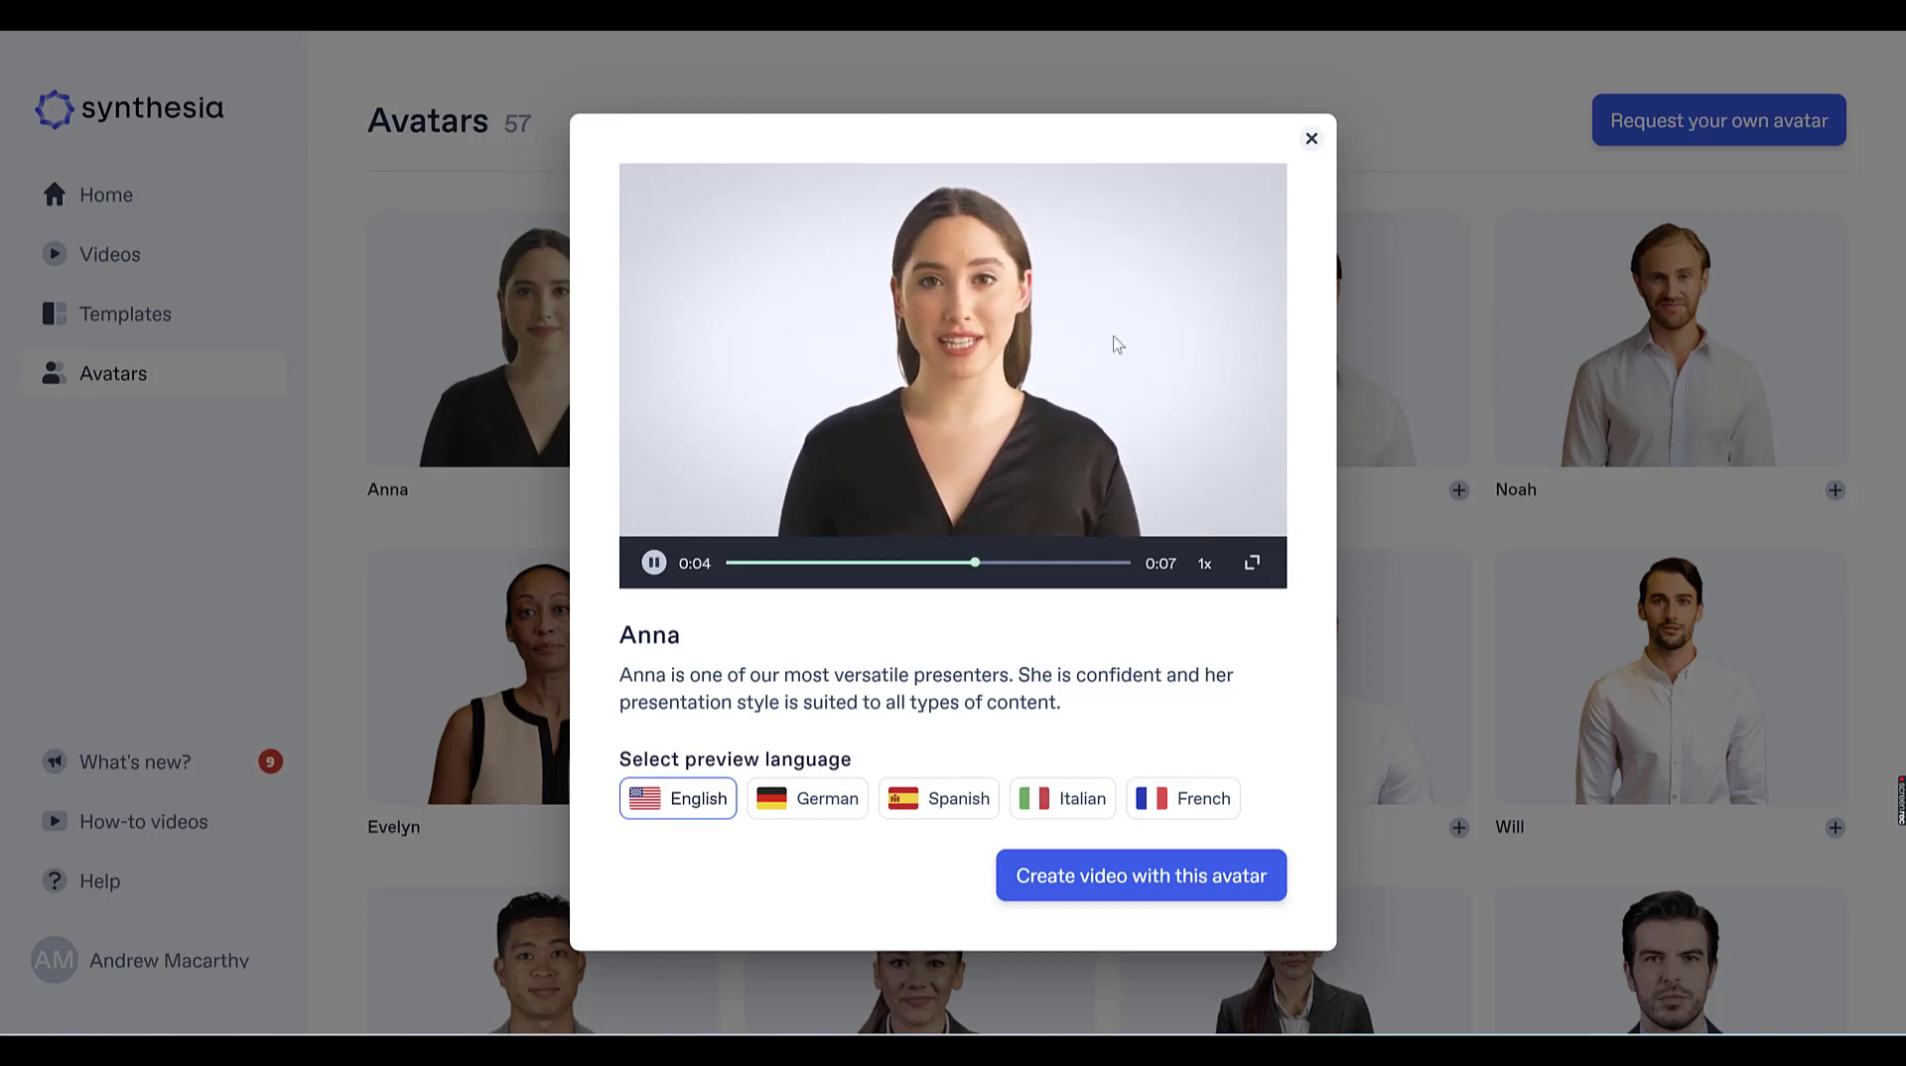
pyautogui.click(1311, 140)
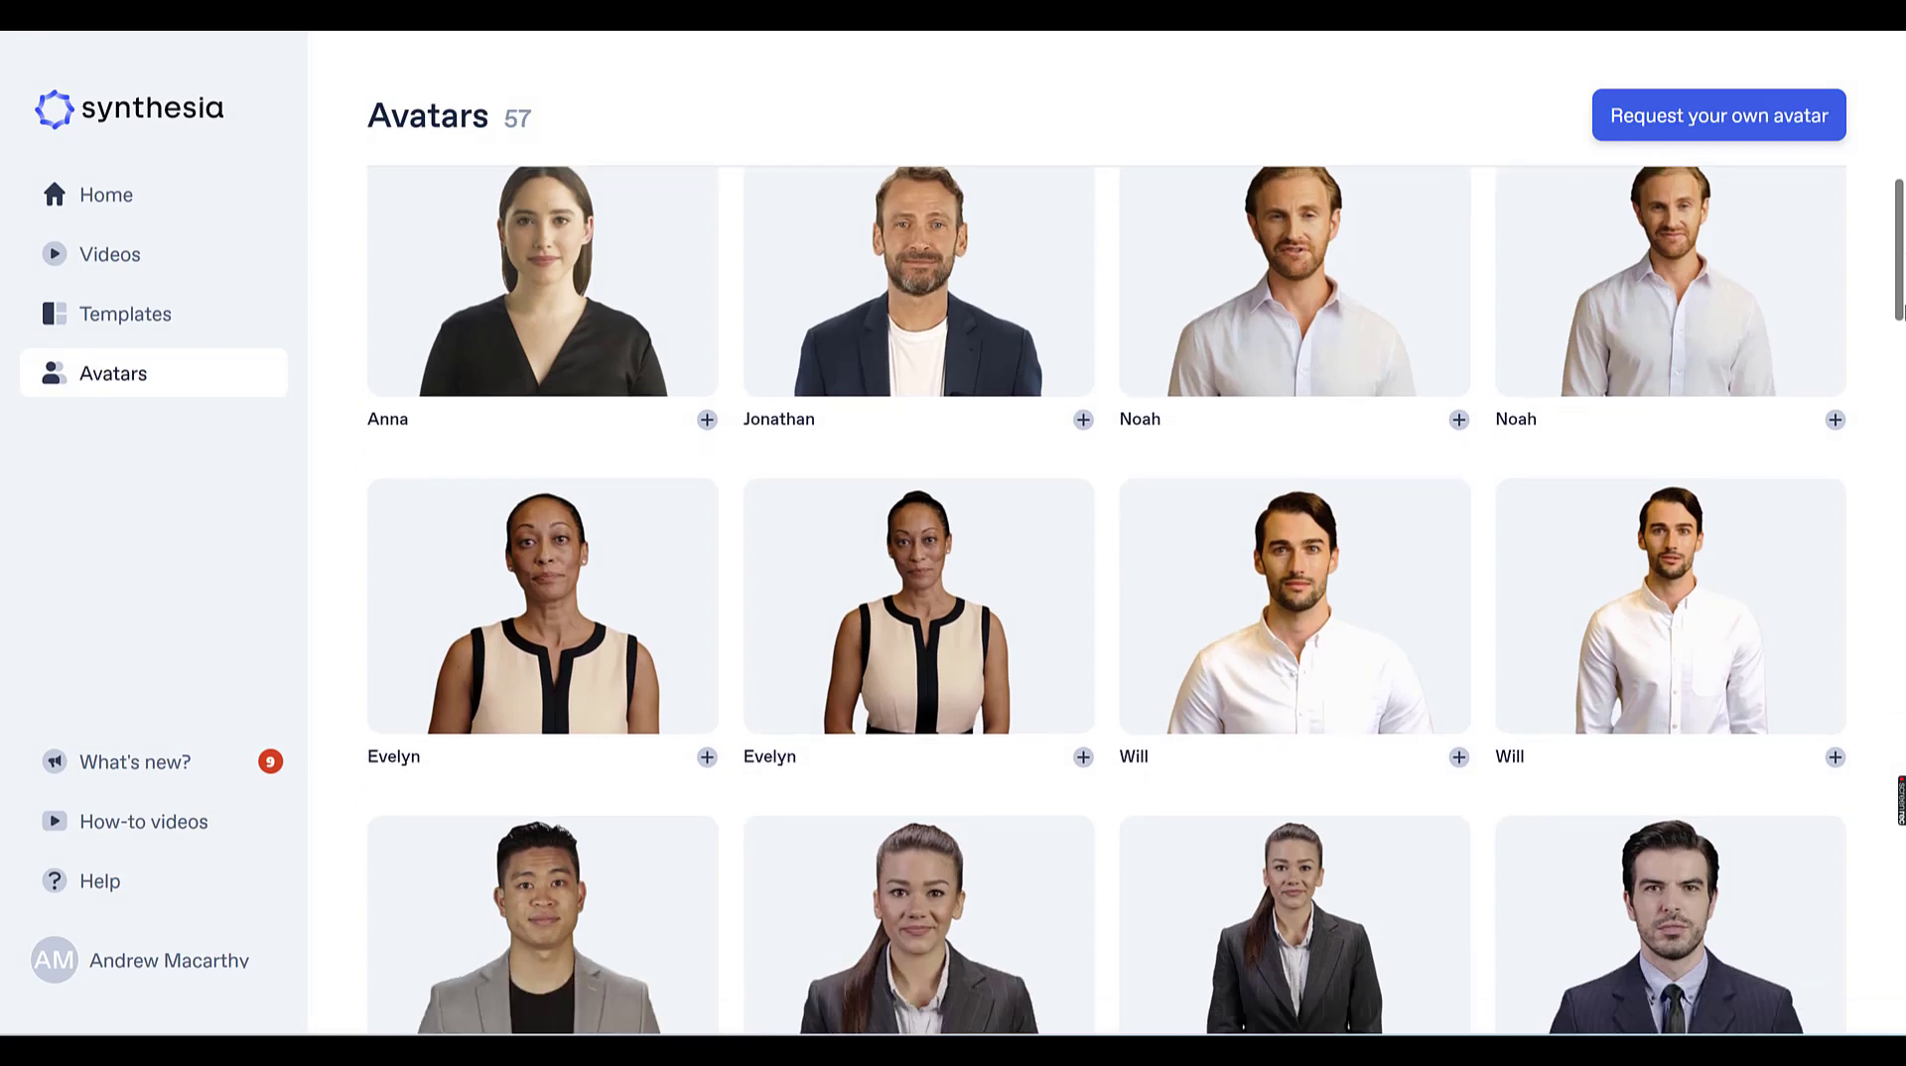
pyautogui.scroll(-5, 1354, 419)
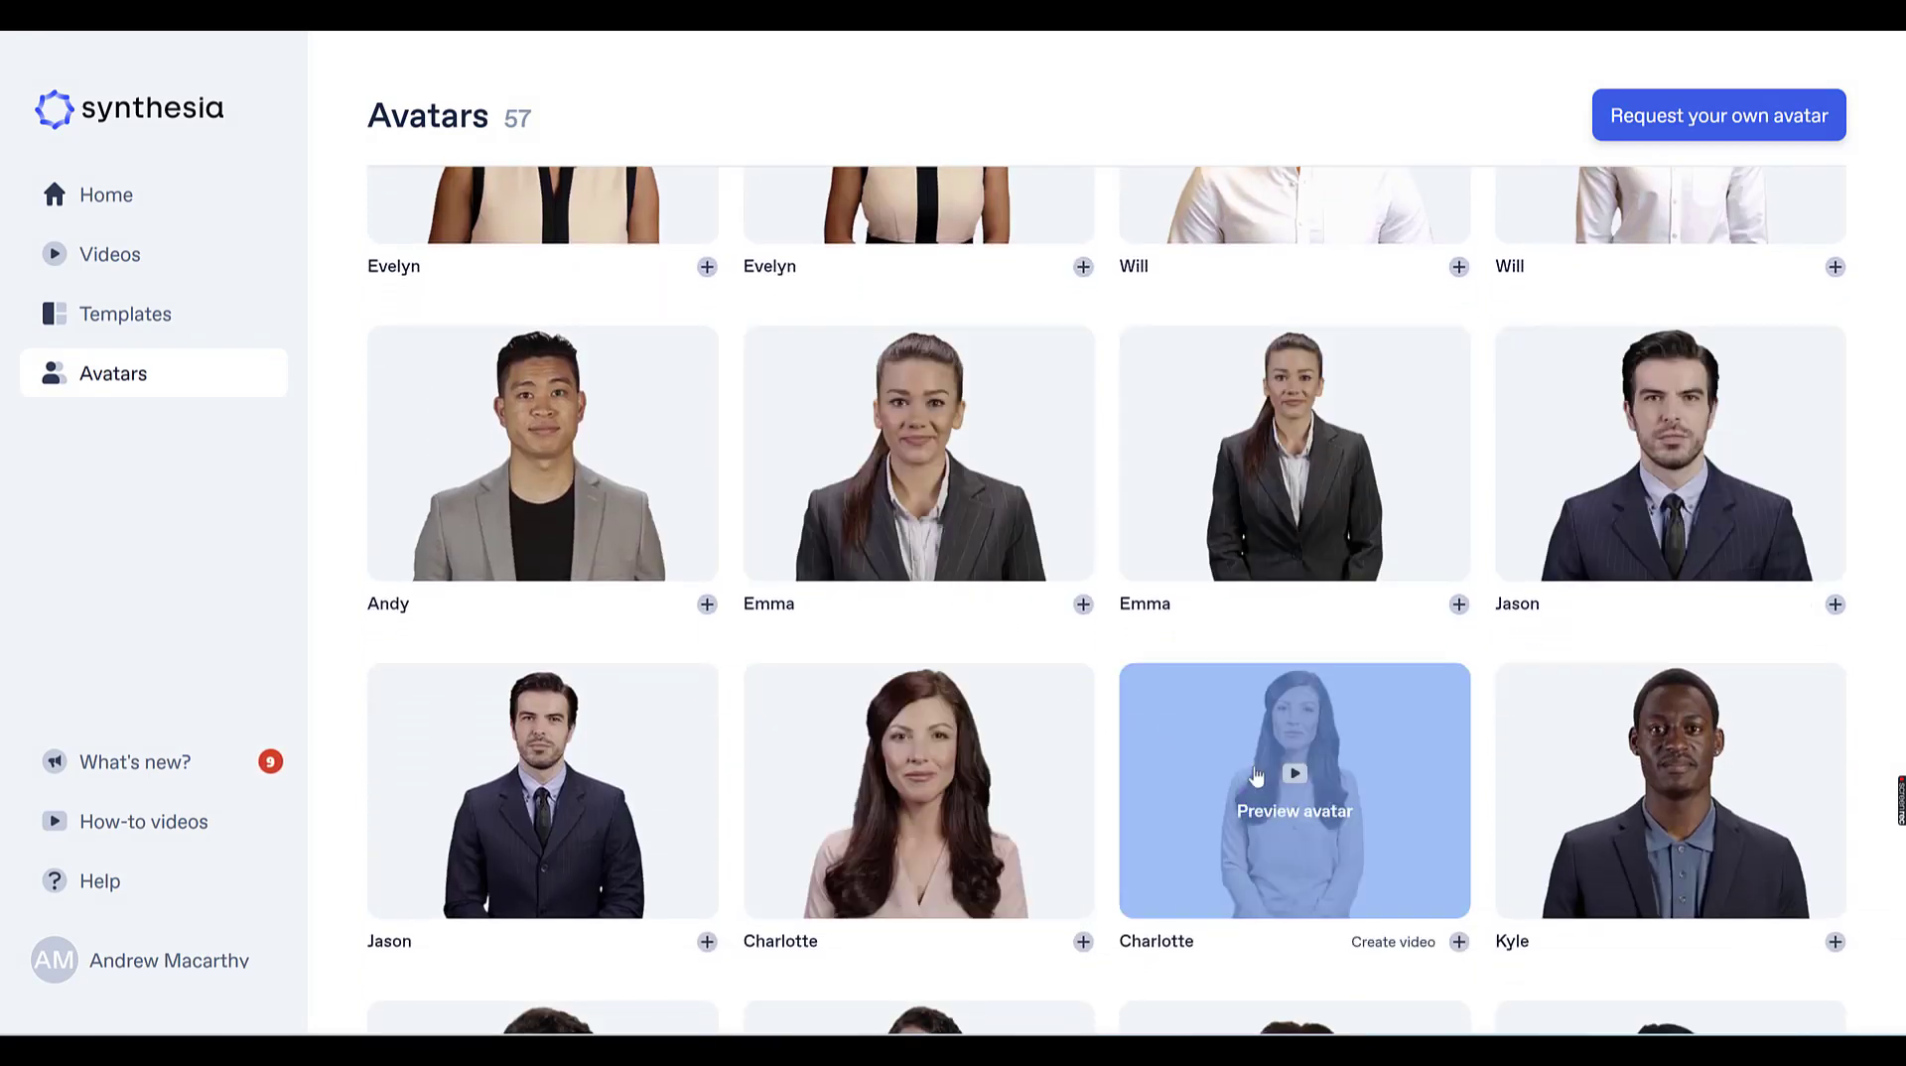
pyautogui.click(1295, 784)
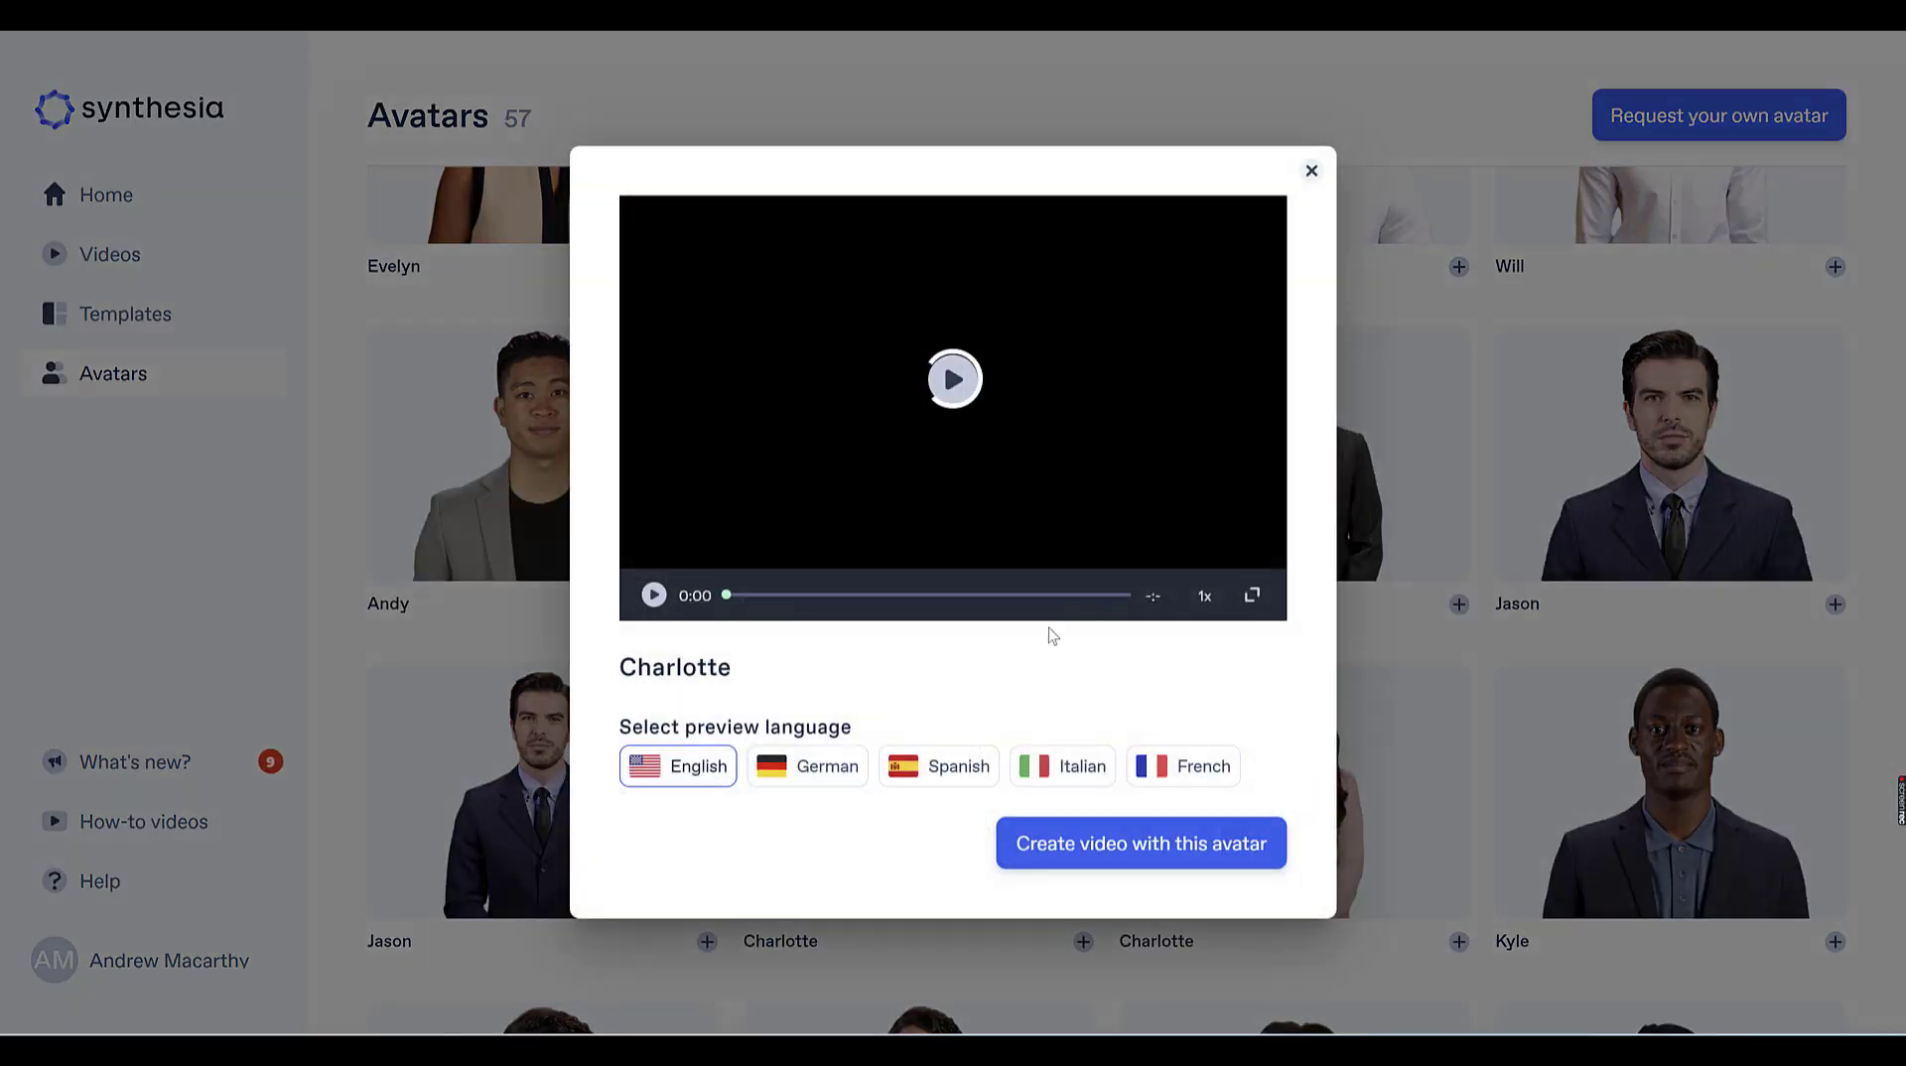
pyautogui.click(963, 389)
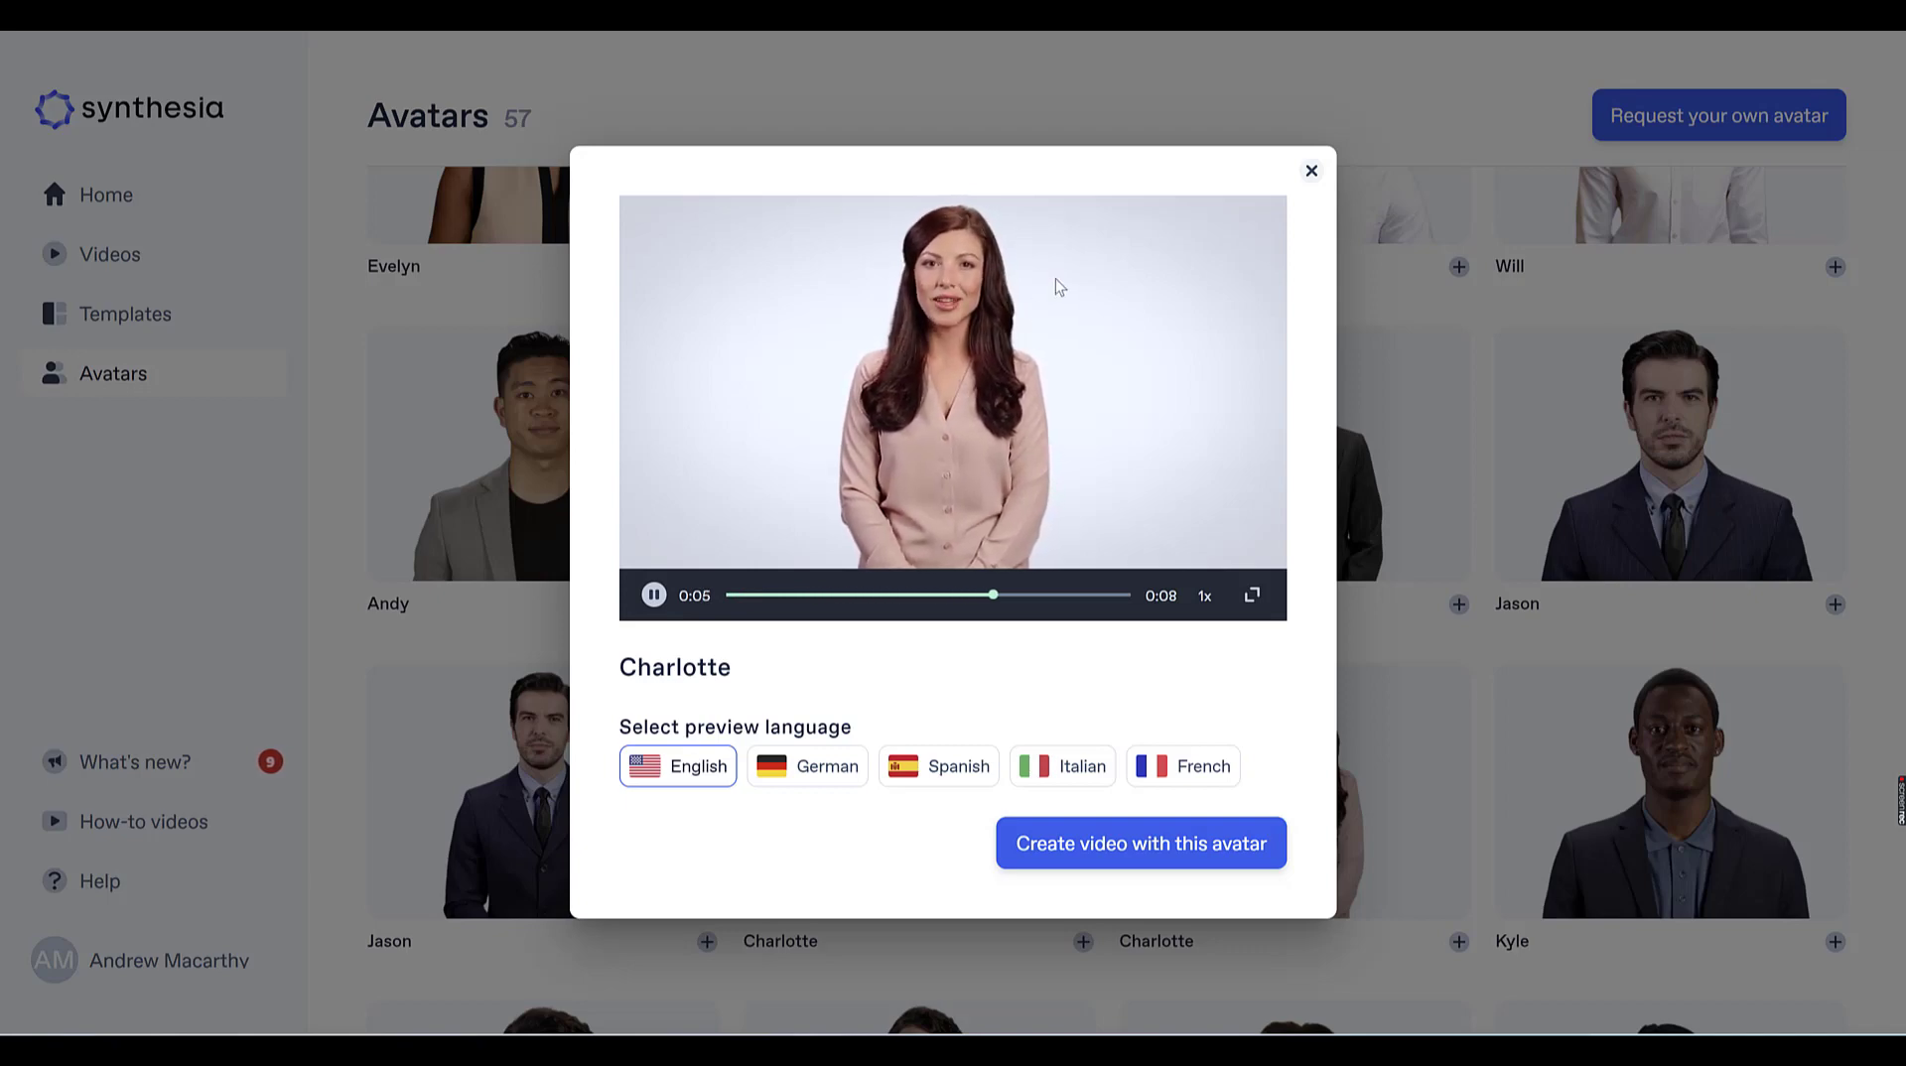
pyautogui.click(1311, 170)
pyautogui.moveTo(1697, 799)
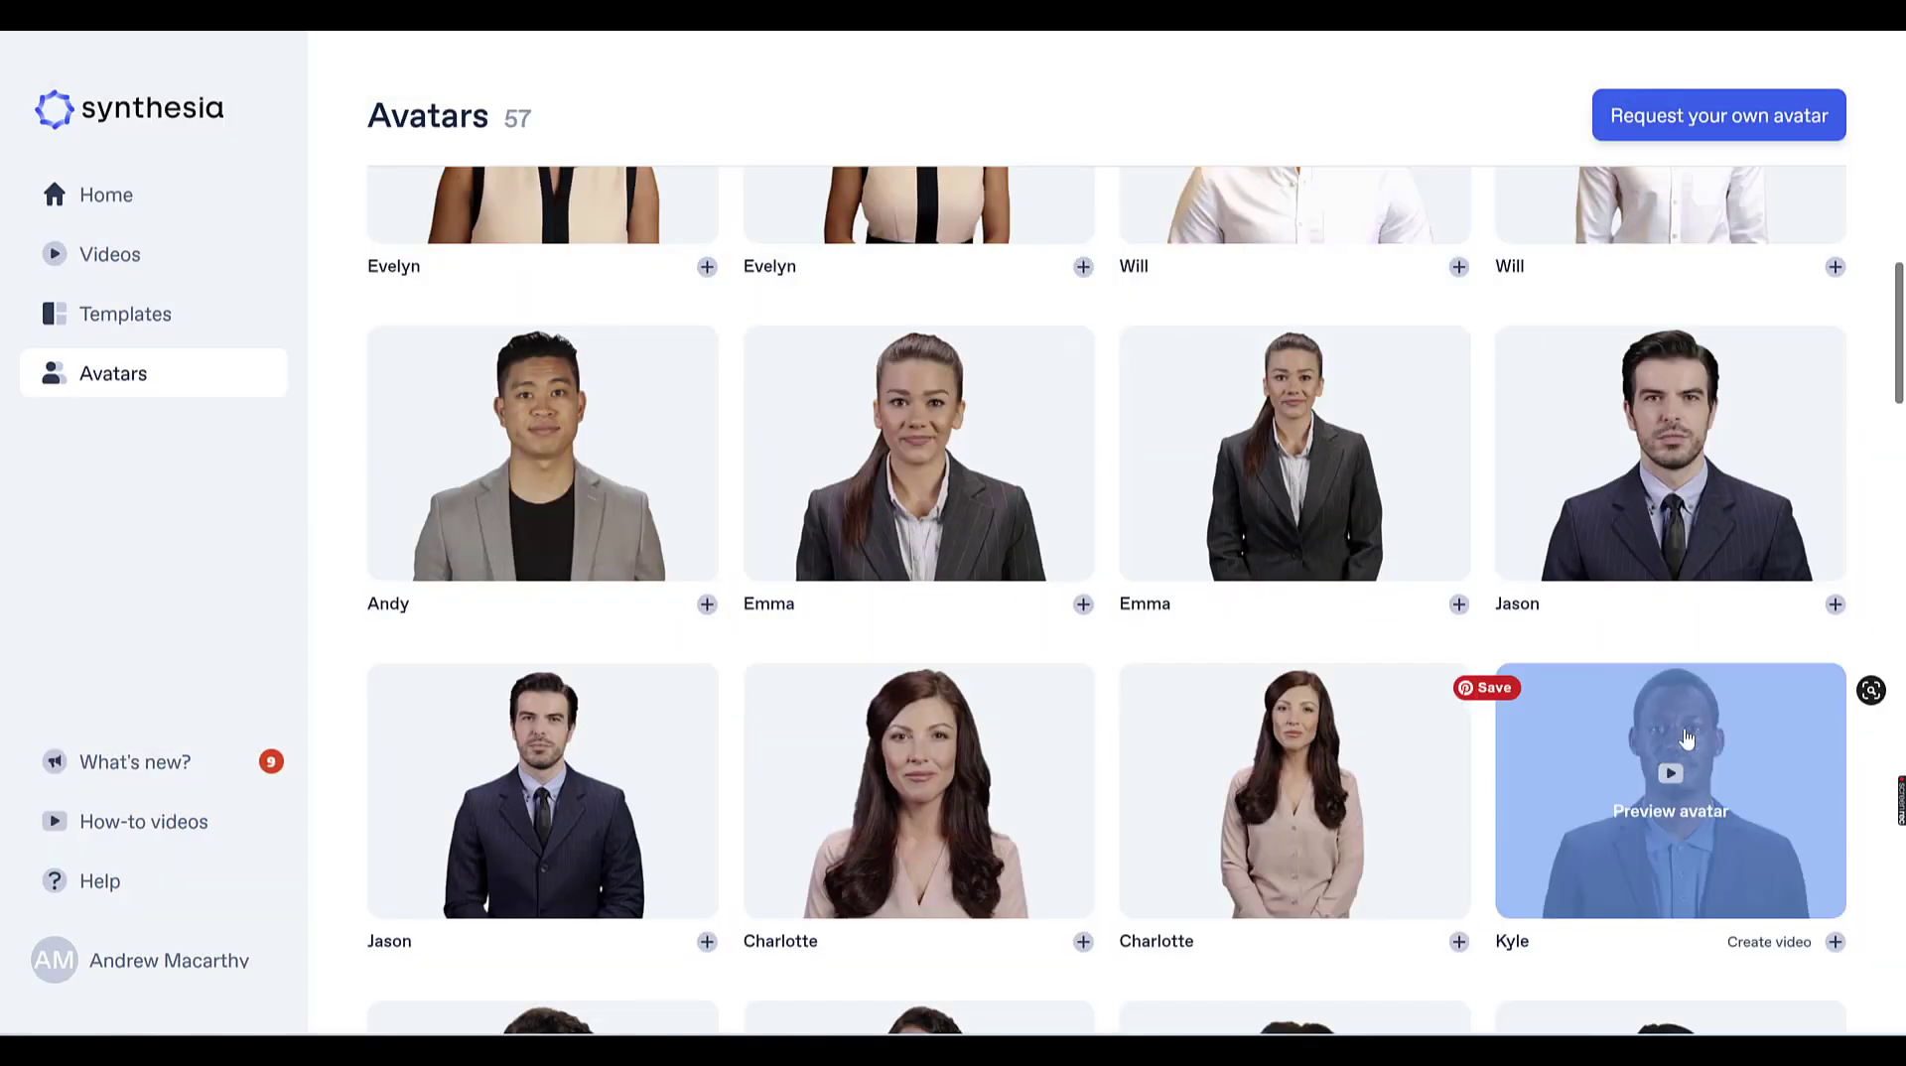
pyautogui.click(1682, 794)
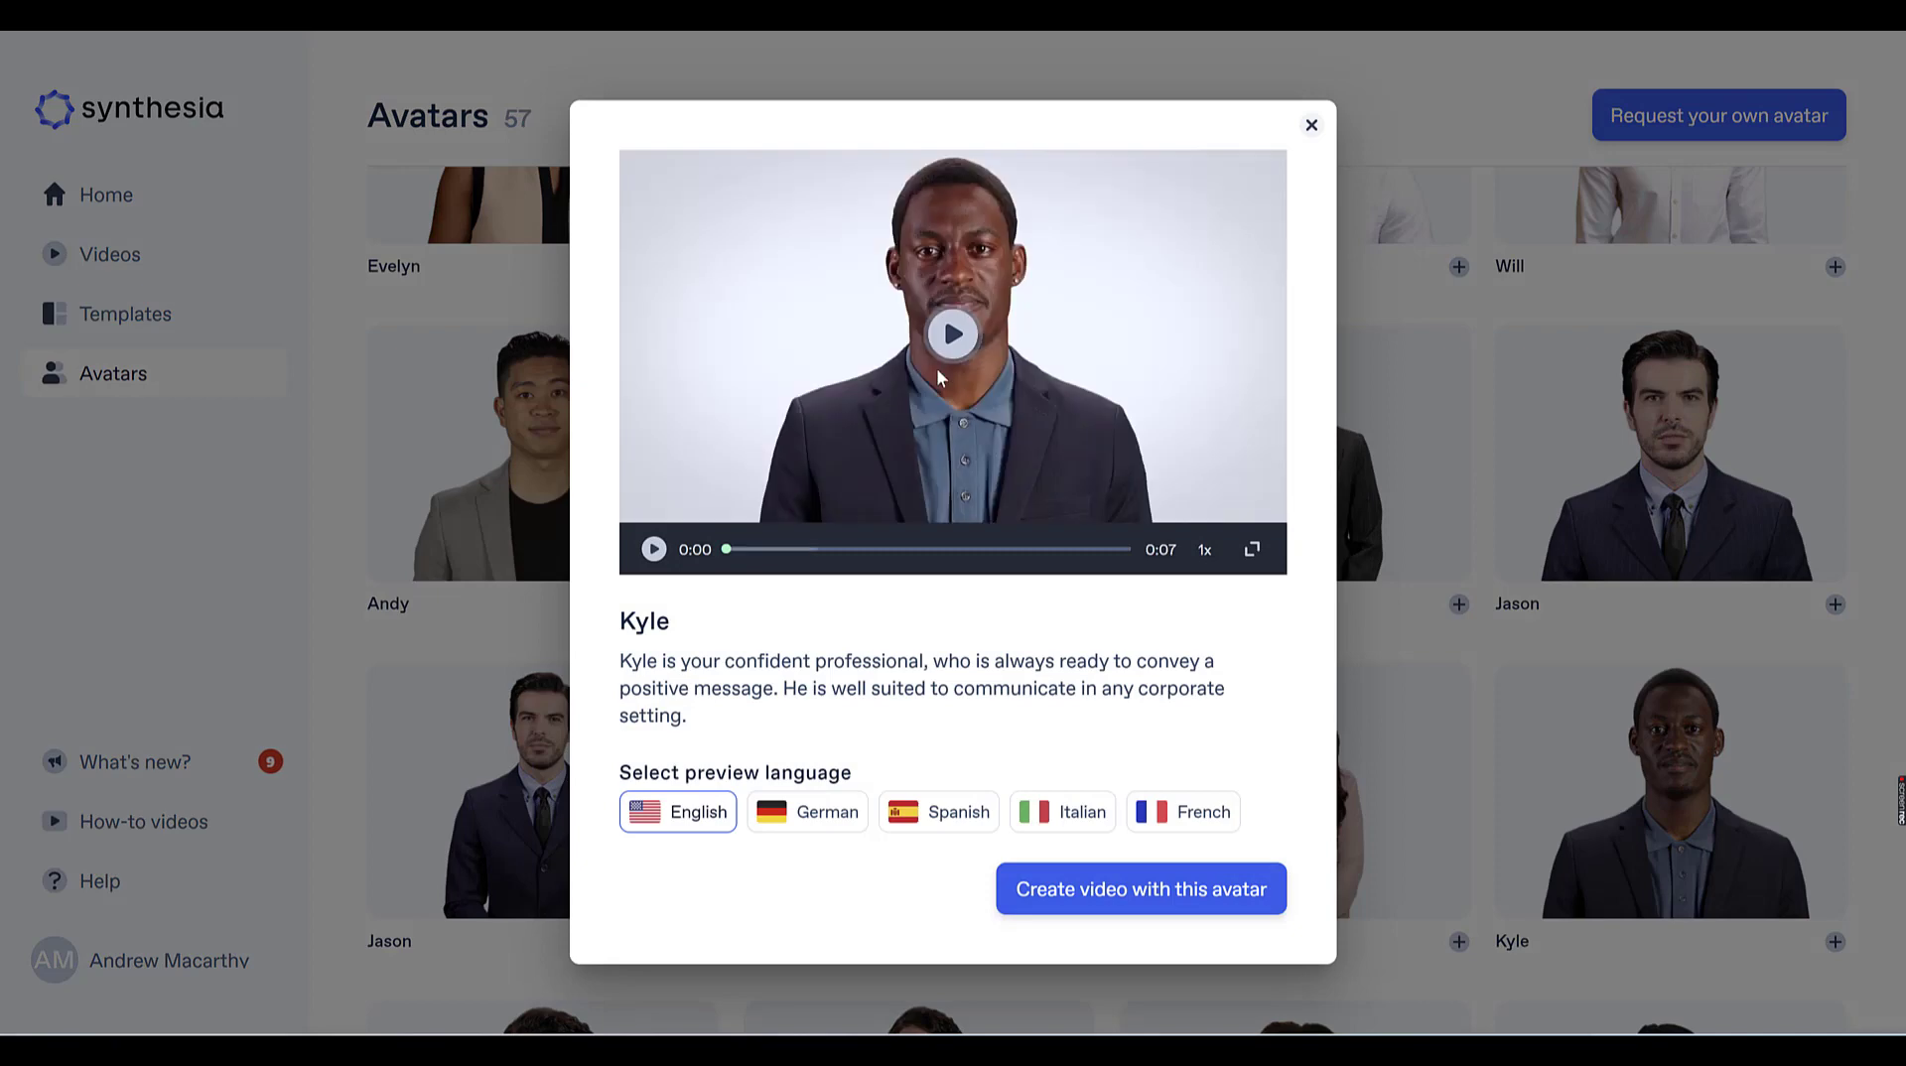
pyautogui.click(953, 335)
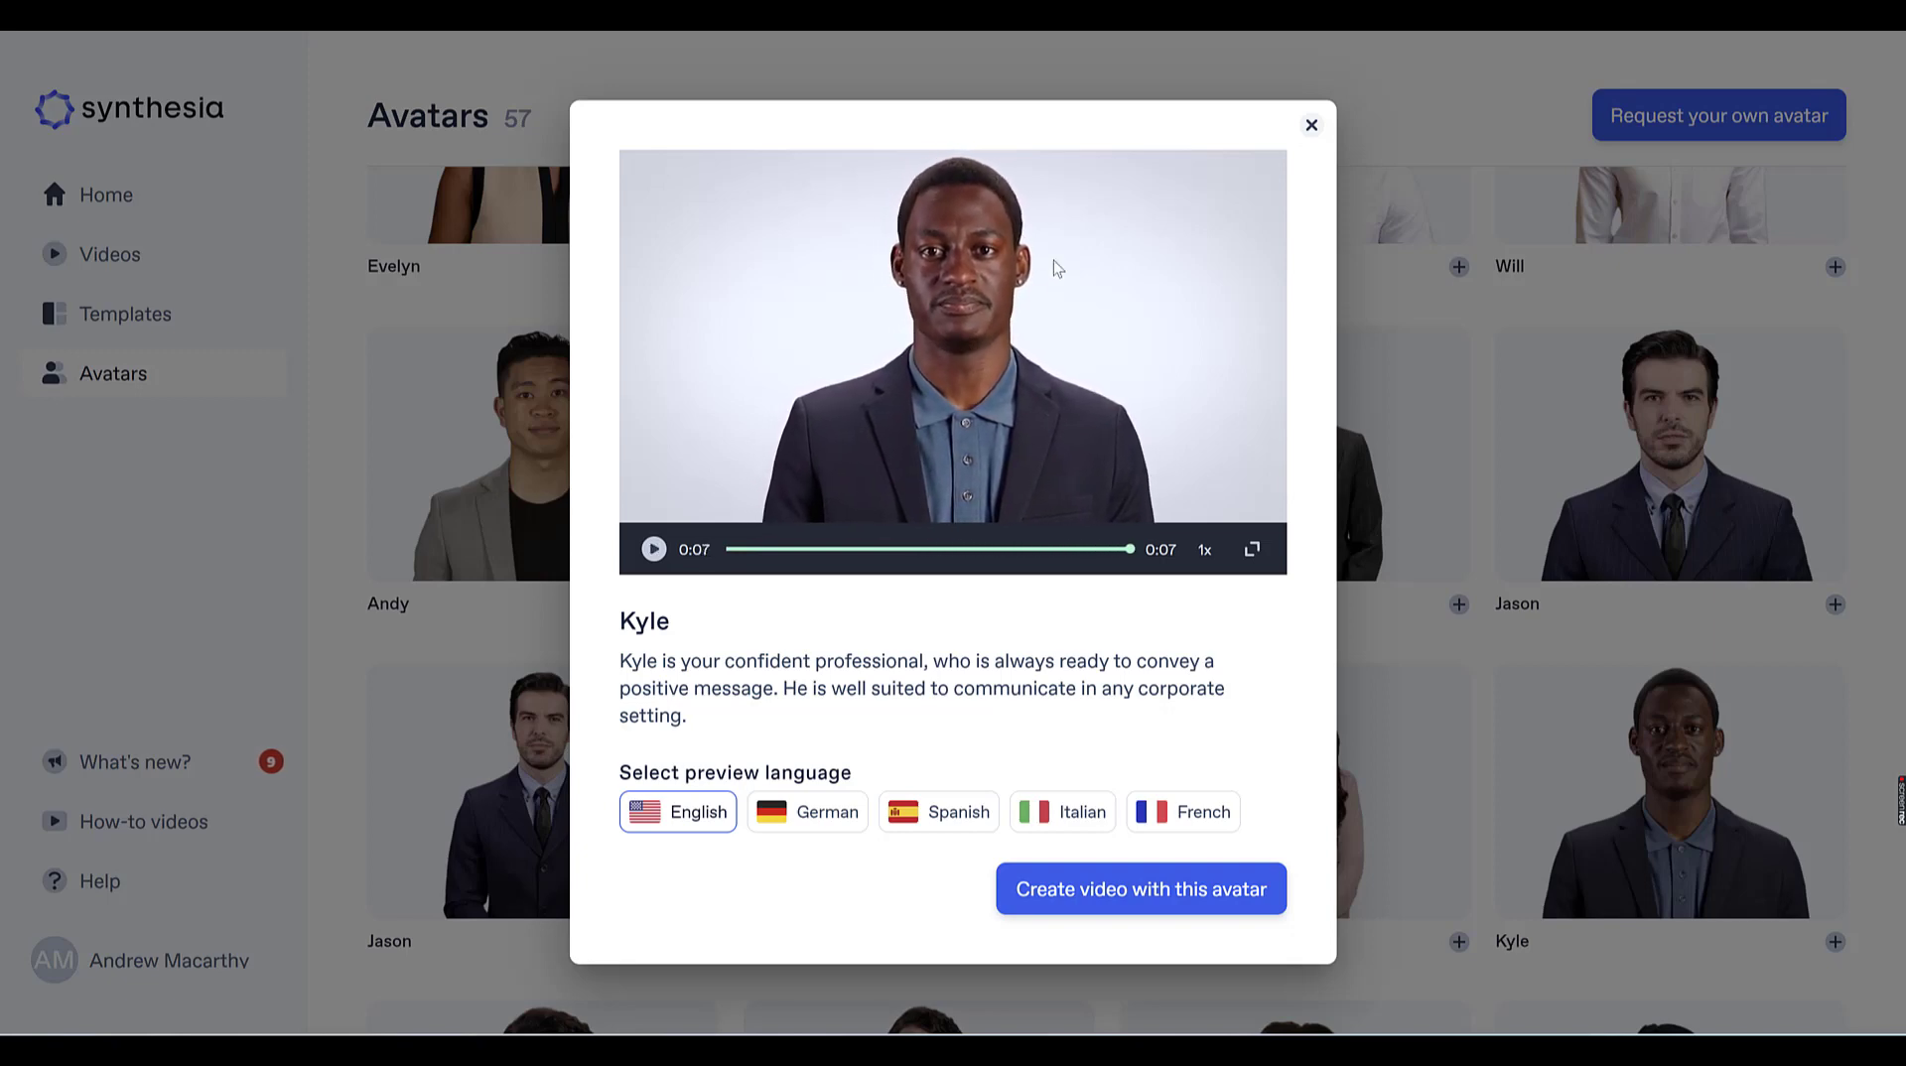
pyautogui.click(1311, 126)
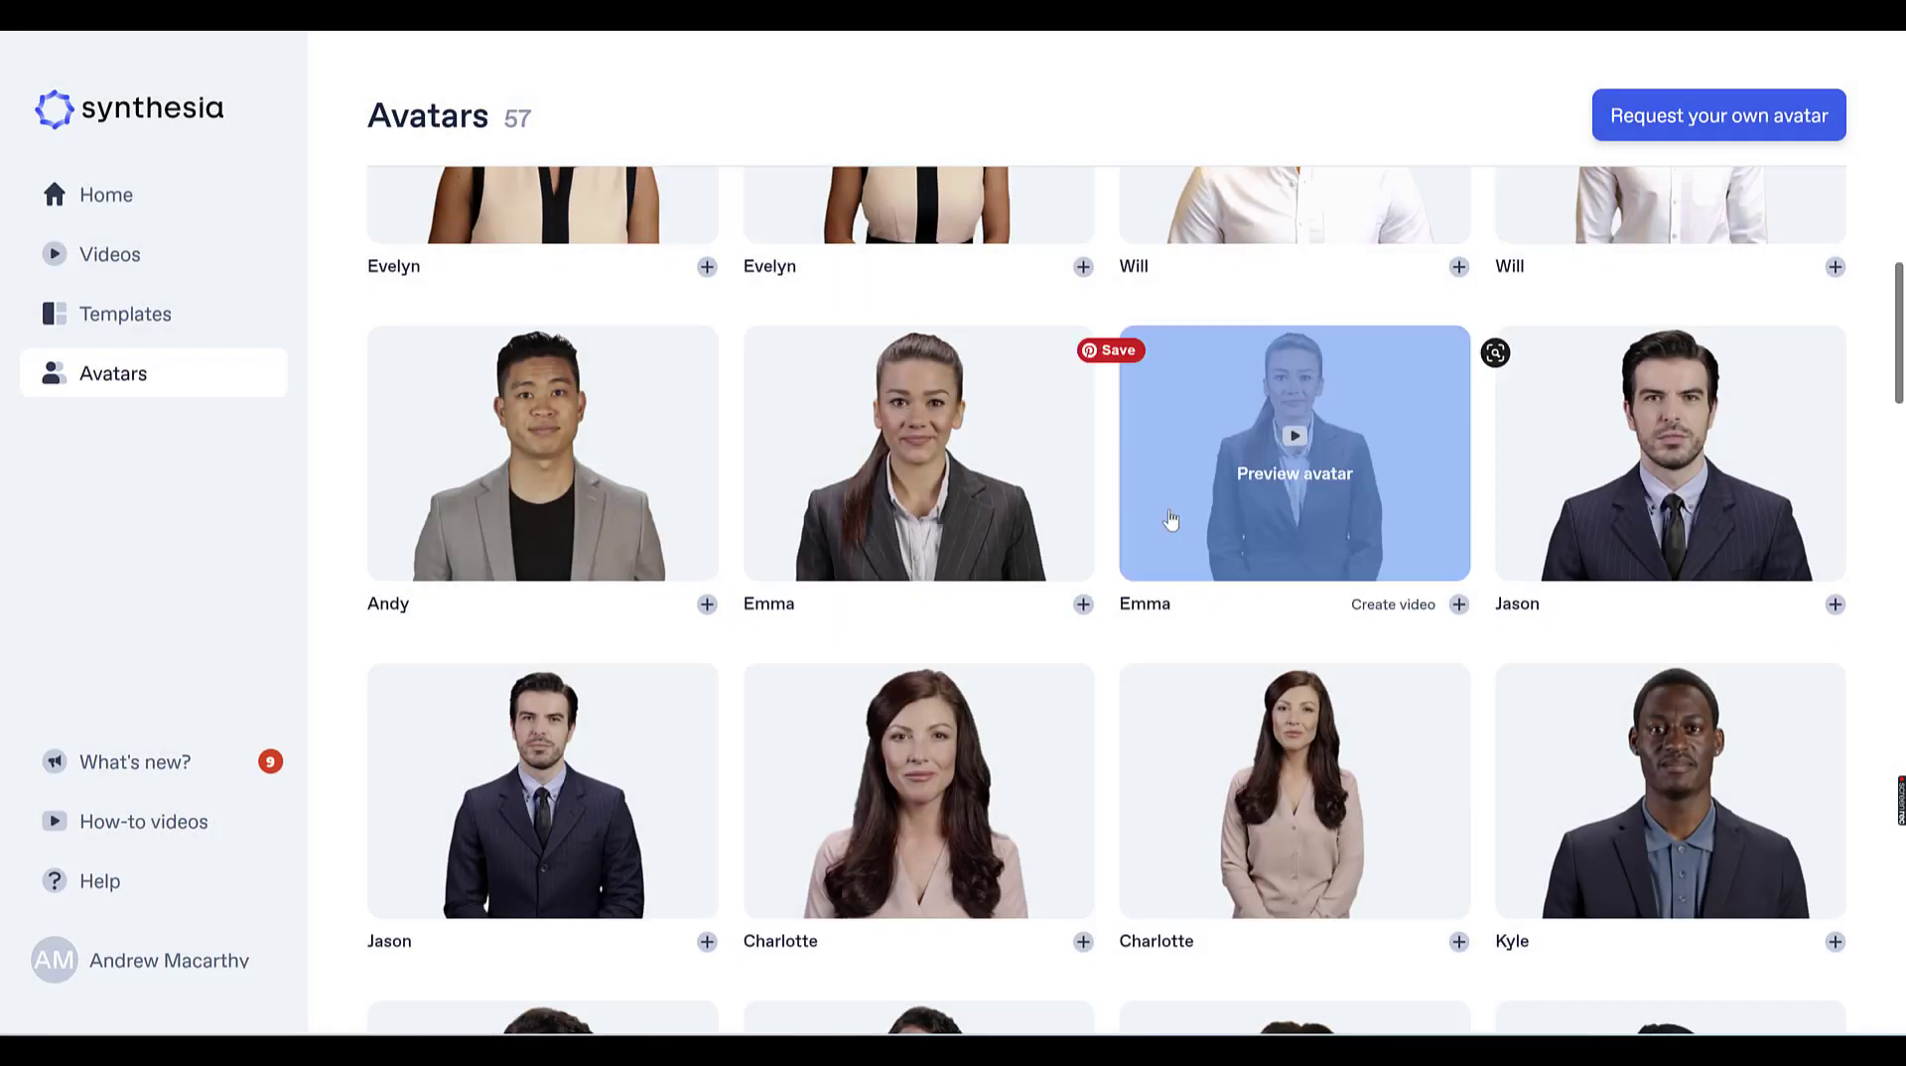
pyautogui.moveTo(1901, 348); pyautogui.dragTo(1902, 670)
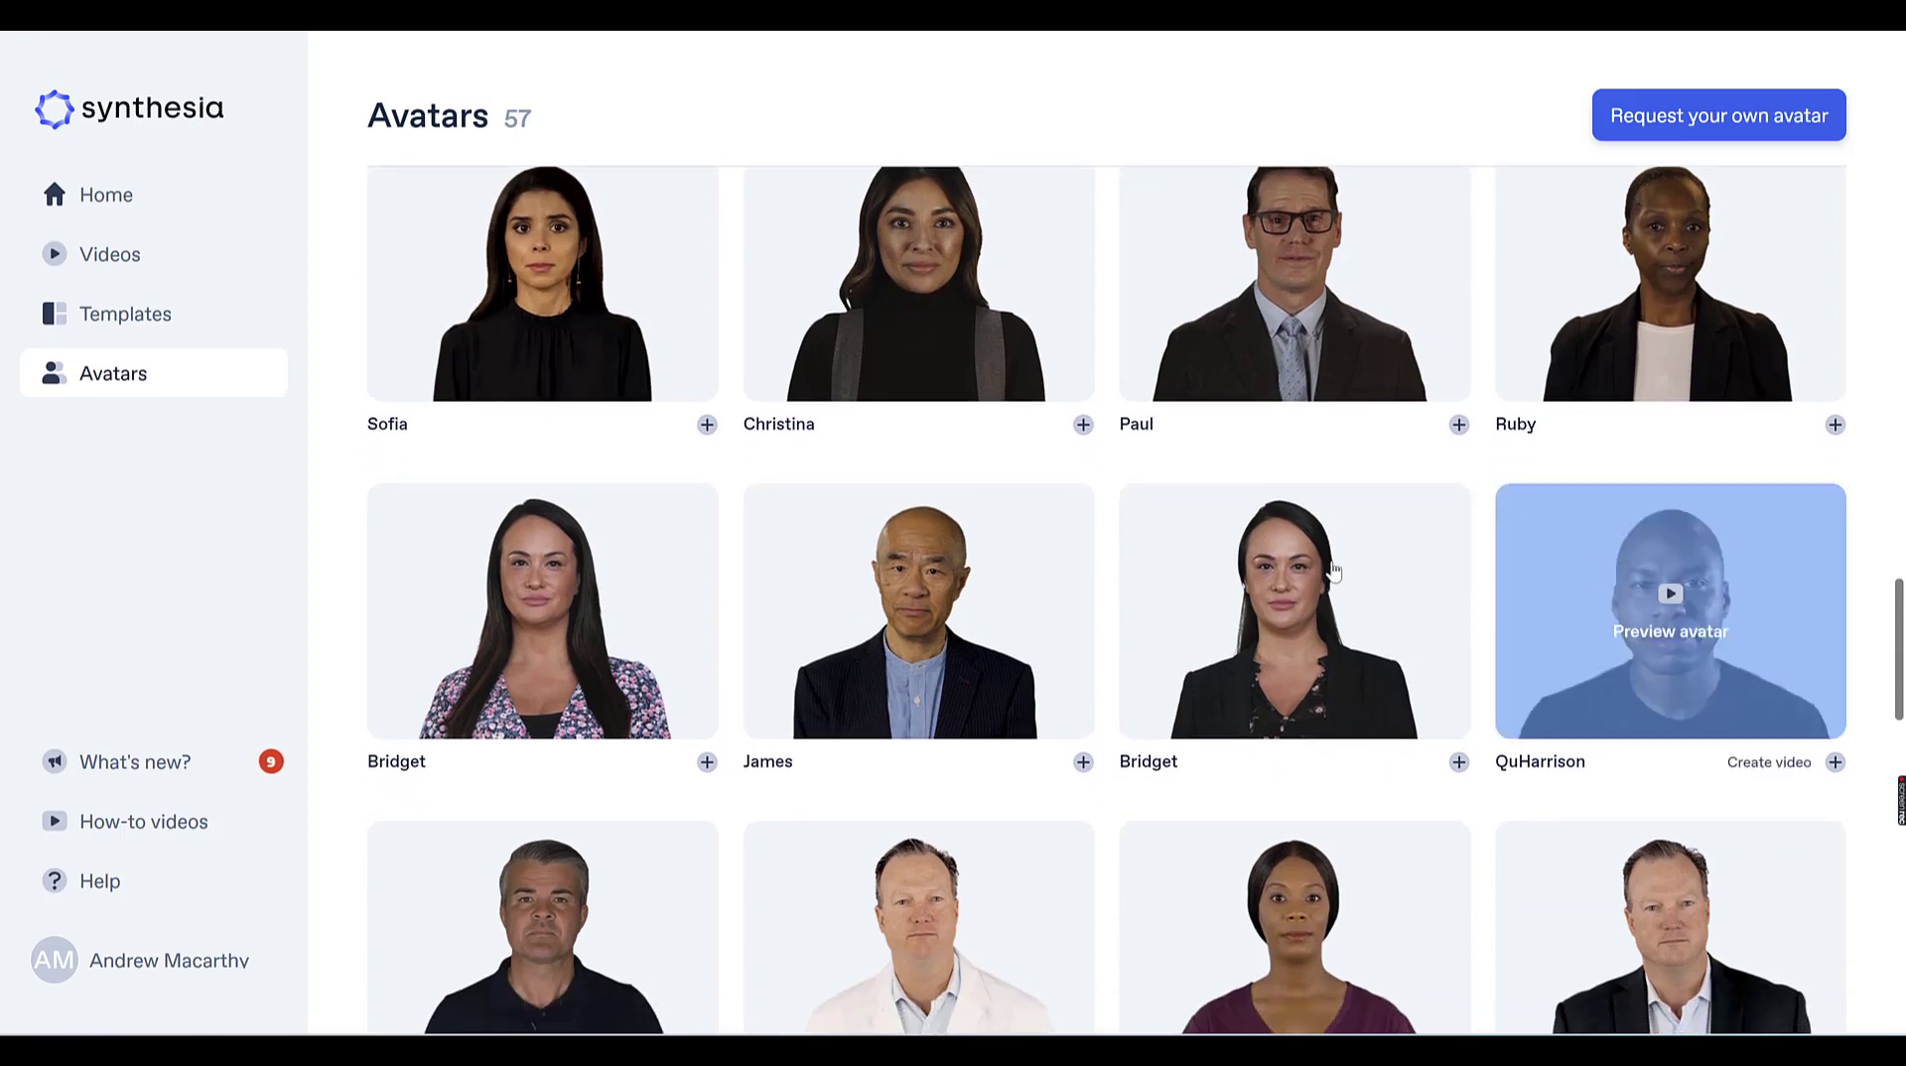
pyautogui.click(914, 608)
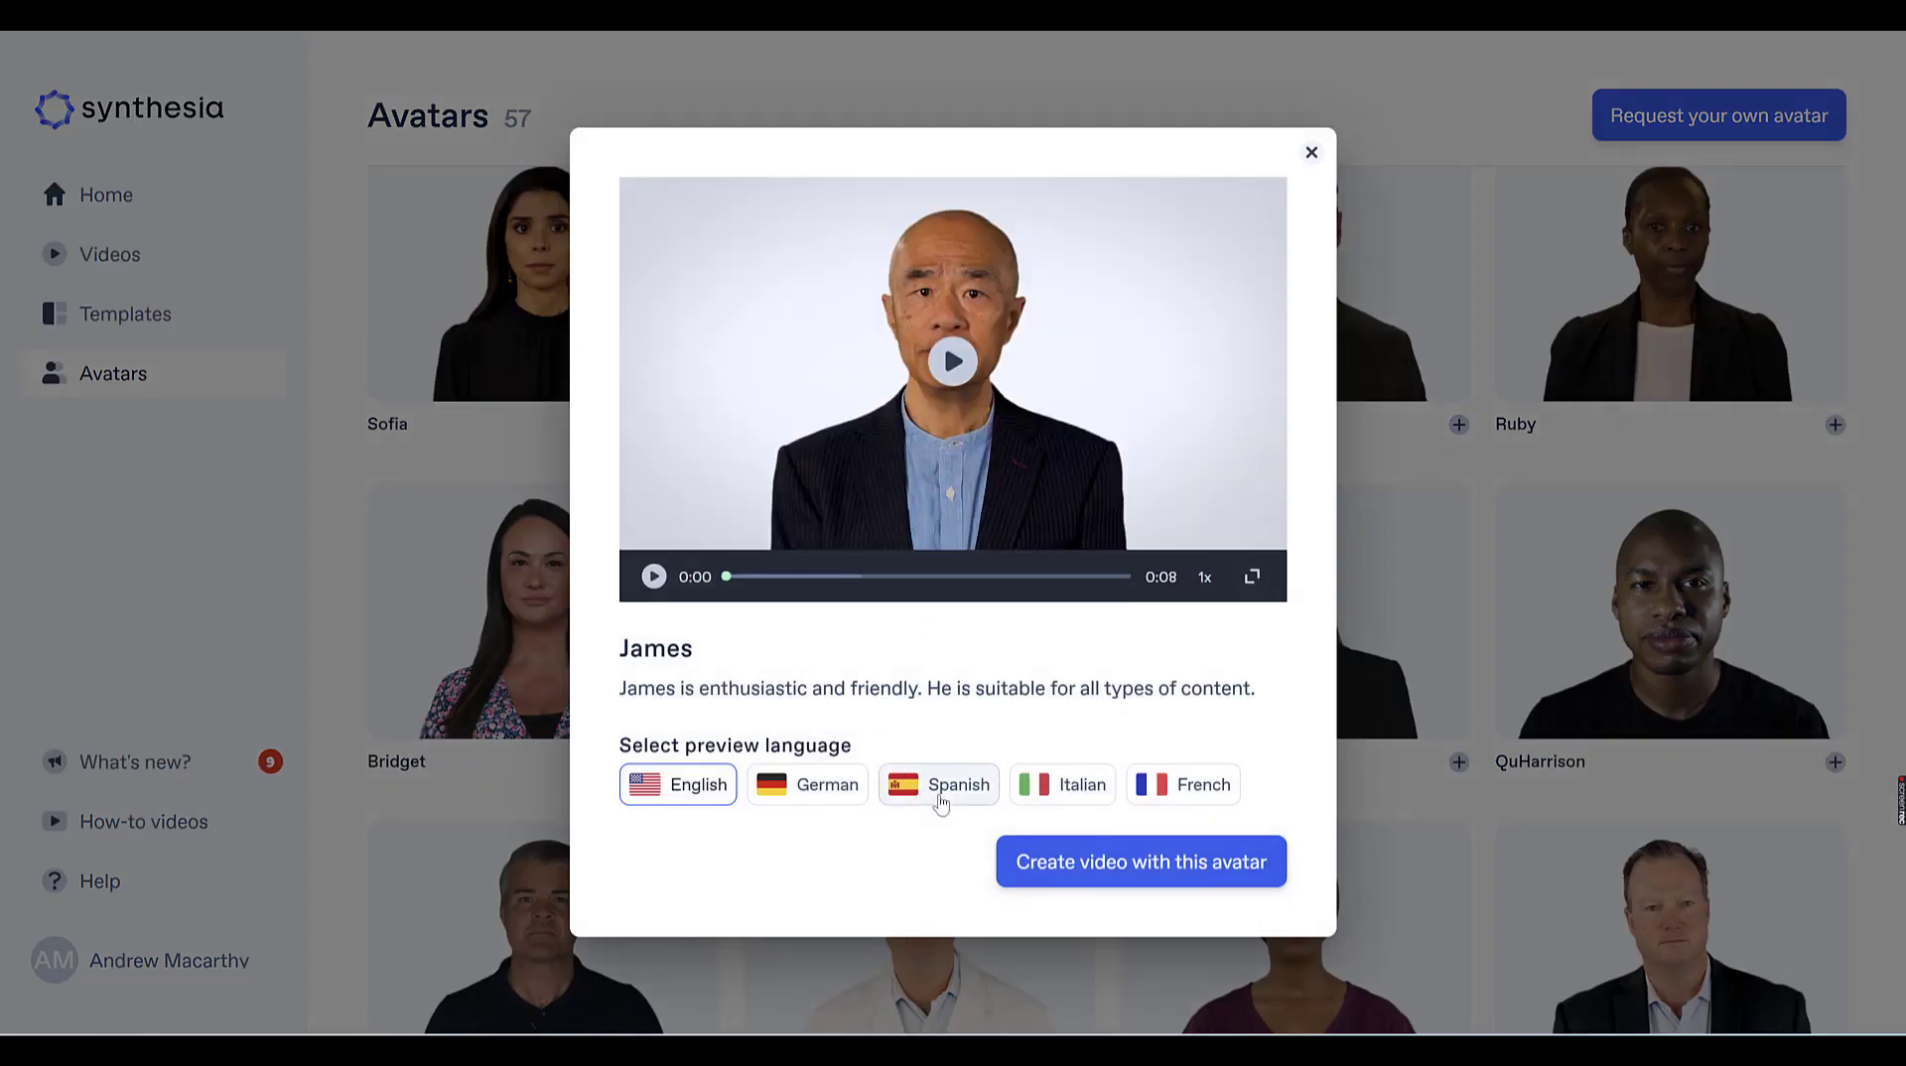
pyautogui.click(941, 802)
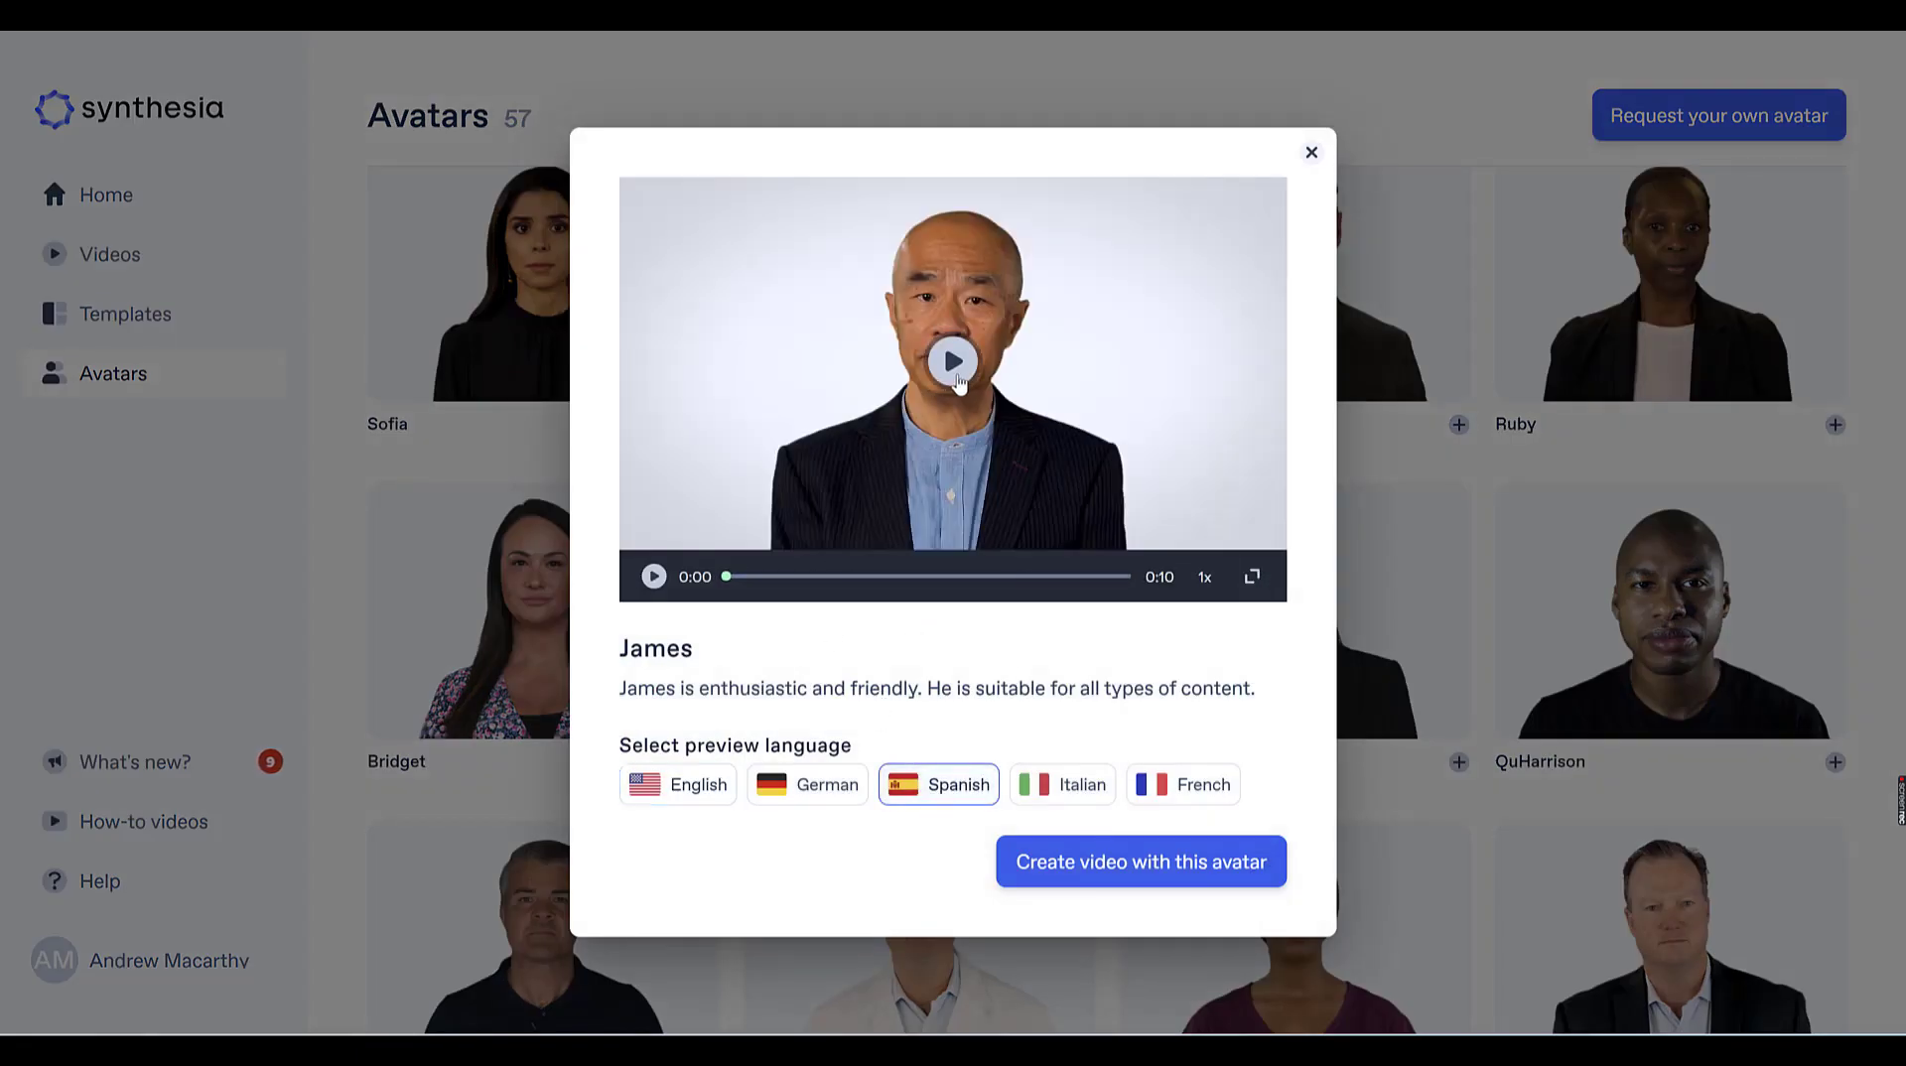
pyautogui.click(956, 374)
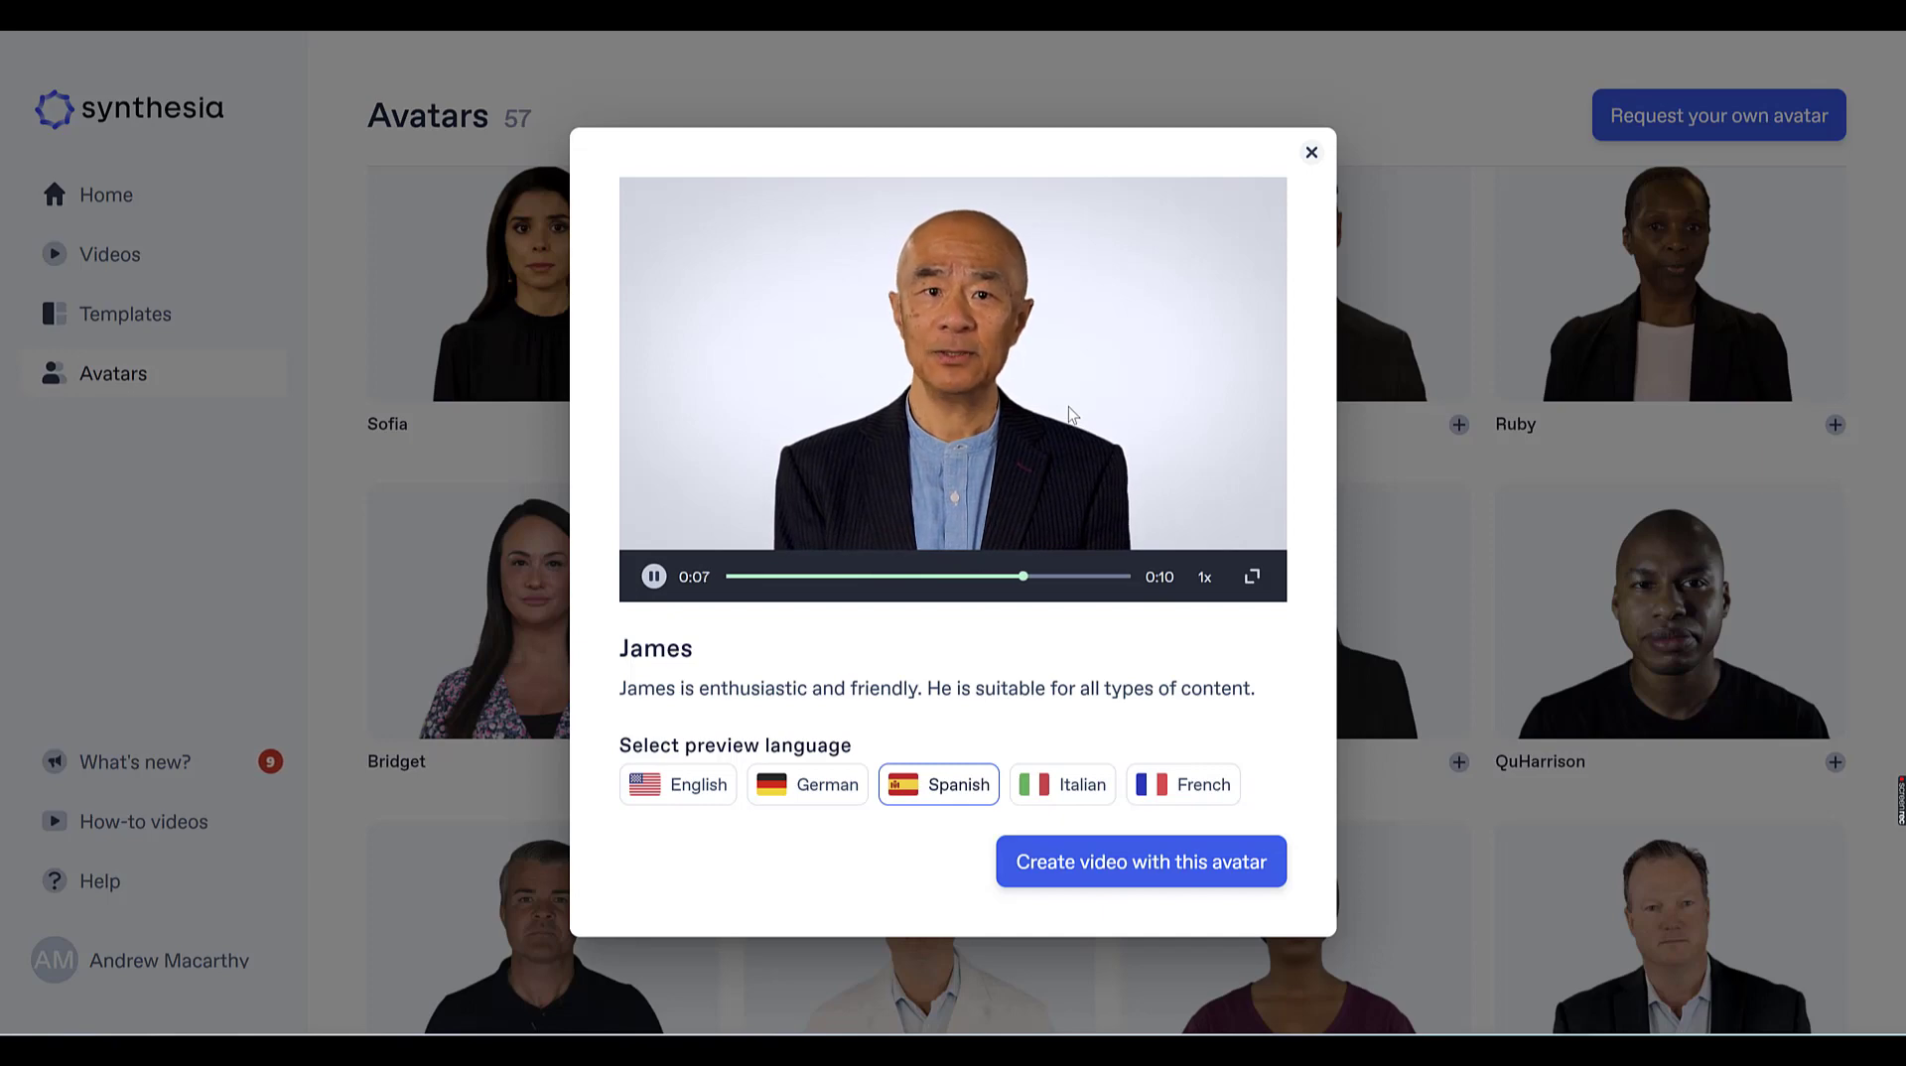
pyautogui.click(1310, 153)
# Step: Create a new video draft with Anna from her avatar preview
pyautogui.scroll(1, 1131, 595)
pyautogui.scroll(20, 1107, 596)
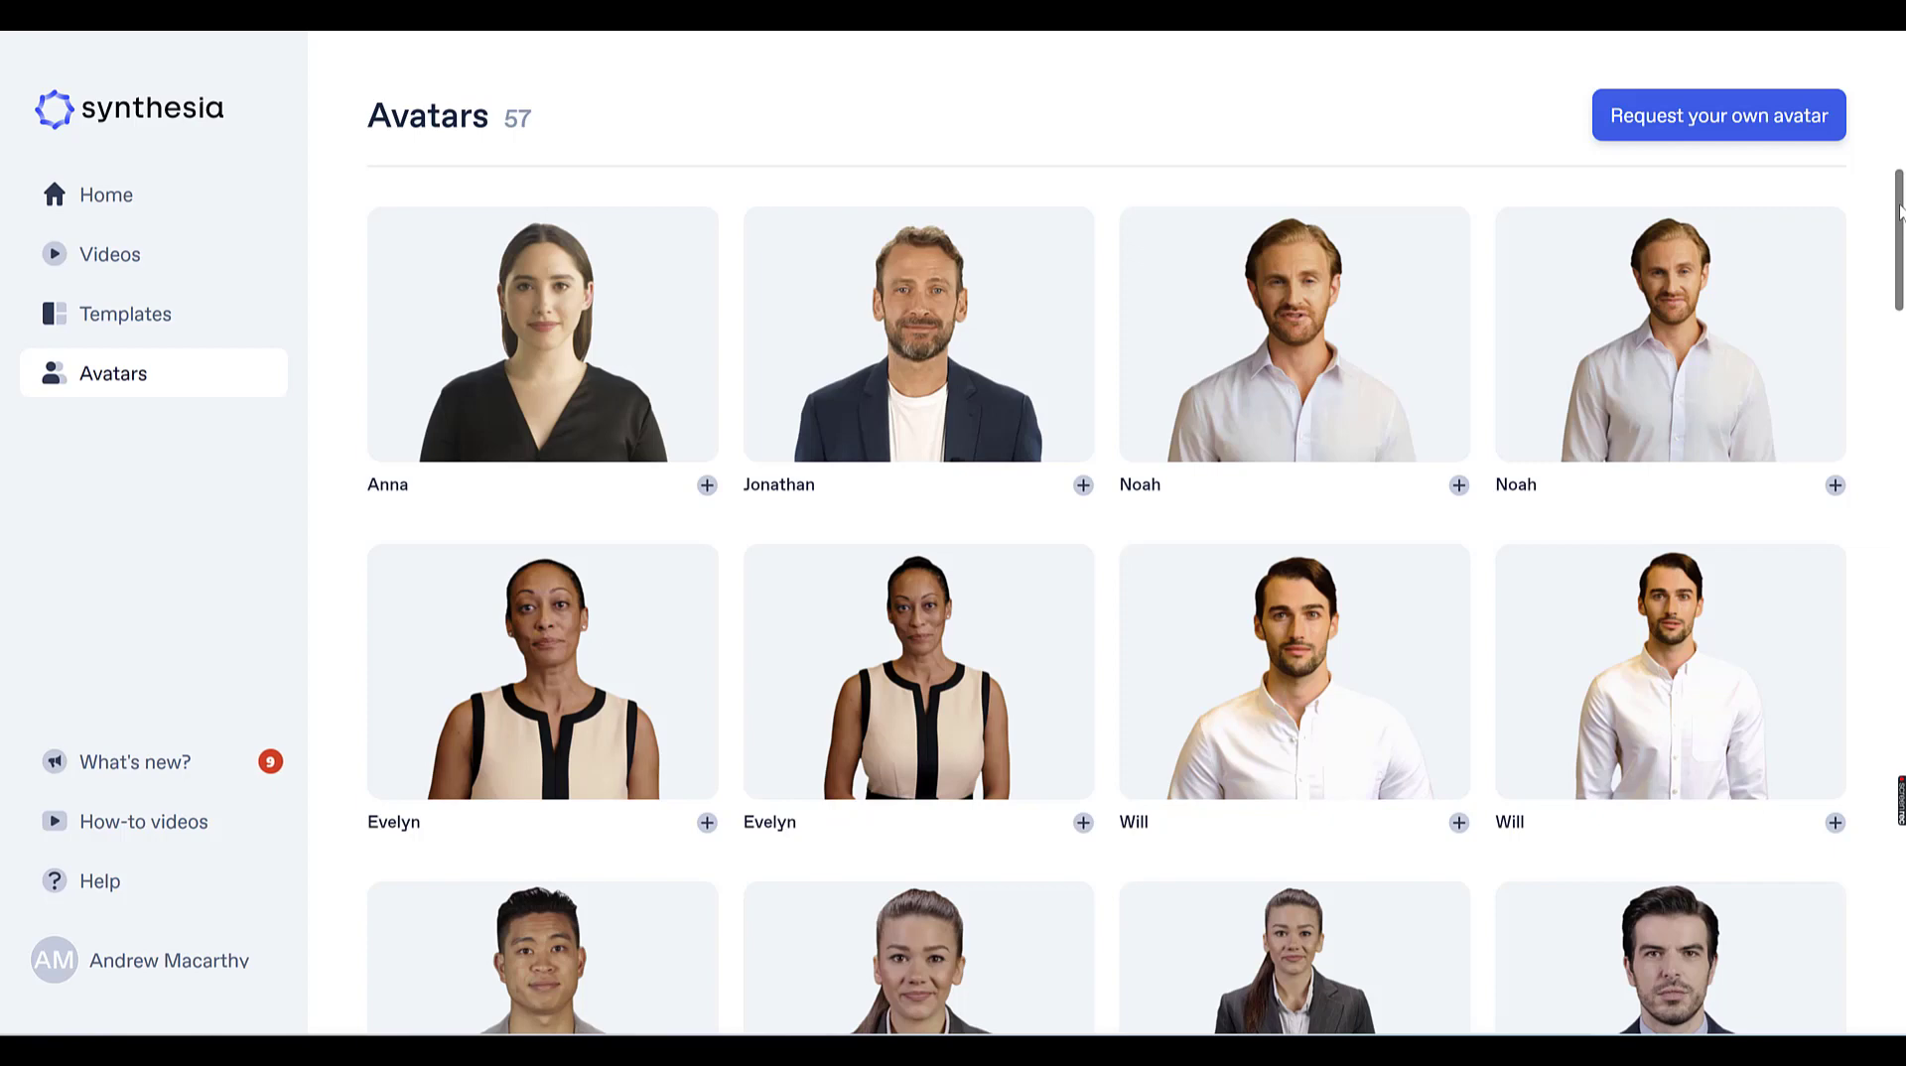
pyautogui.moveTo(601, 295)
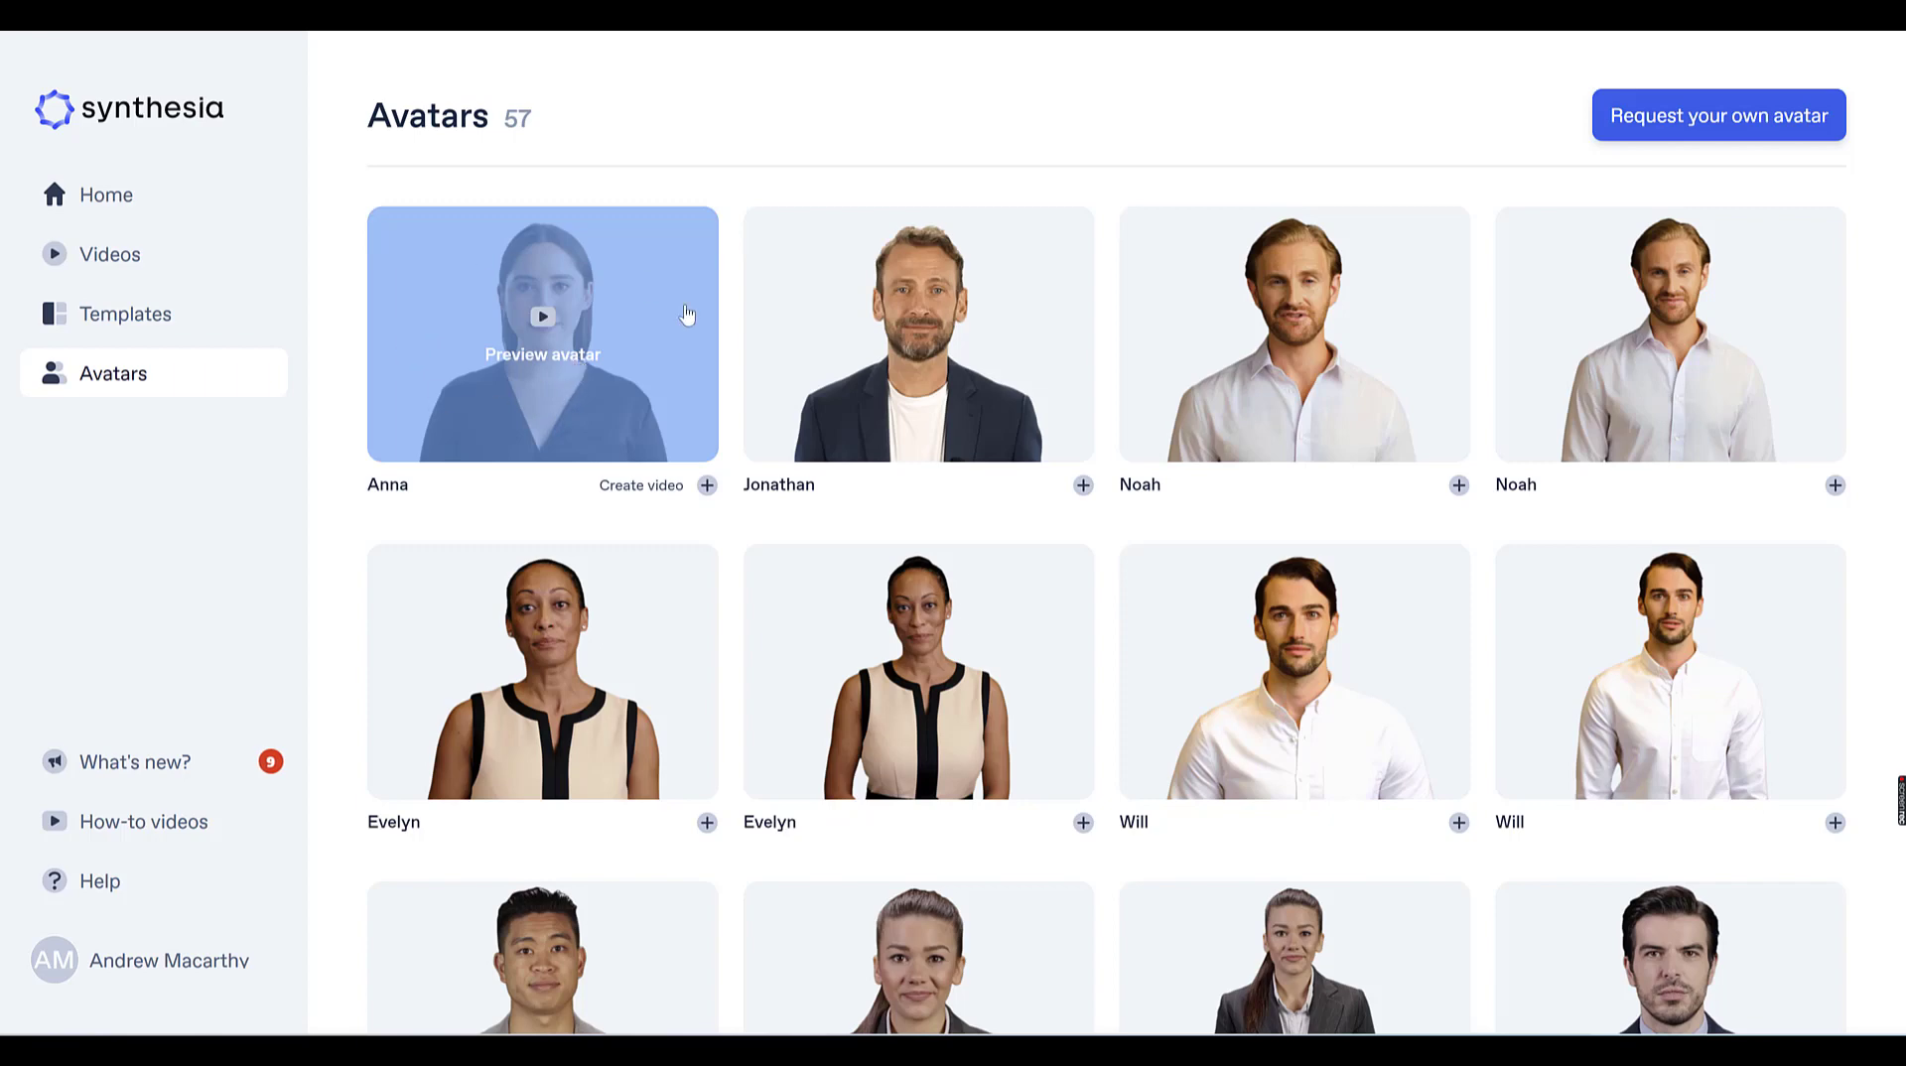
pyautogui.click(602, 361)
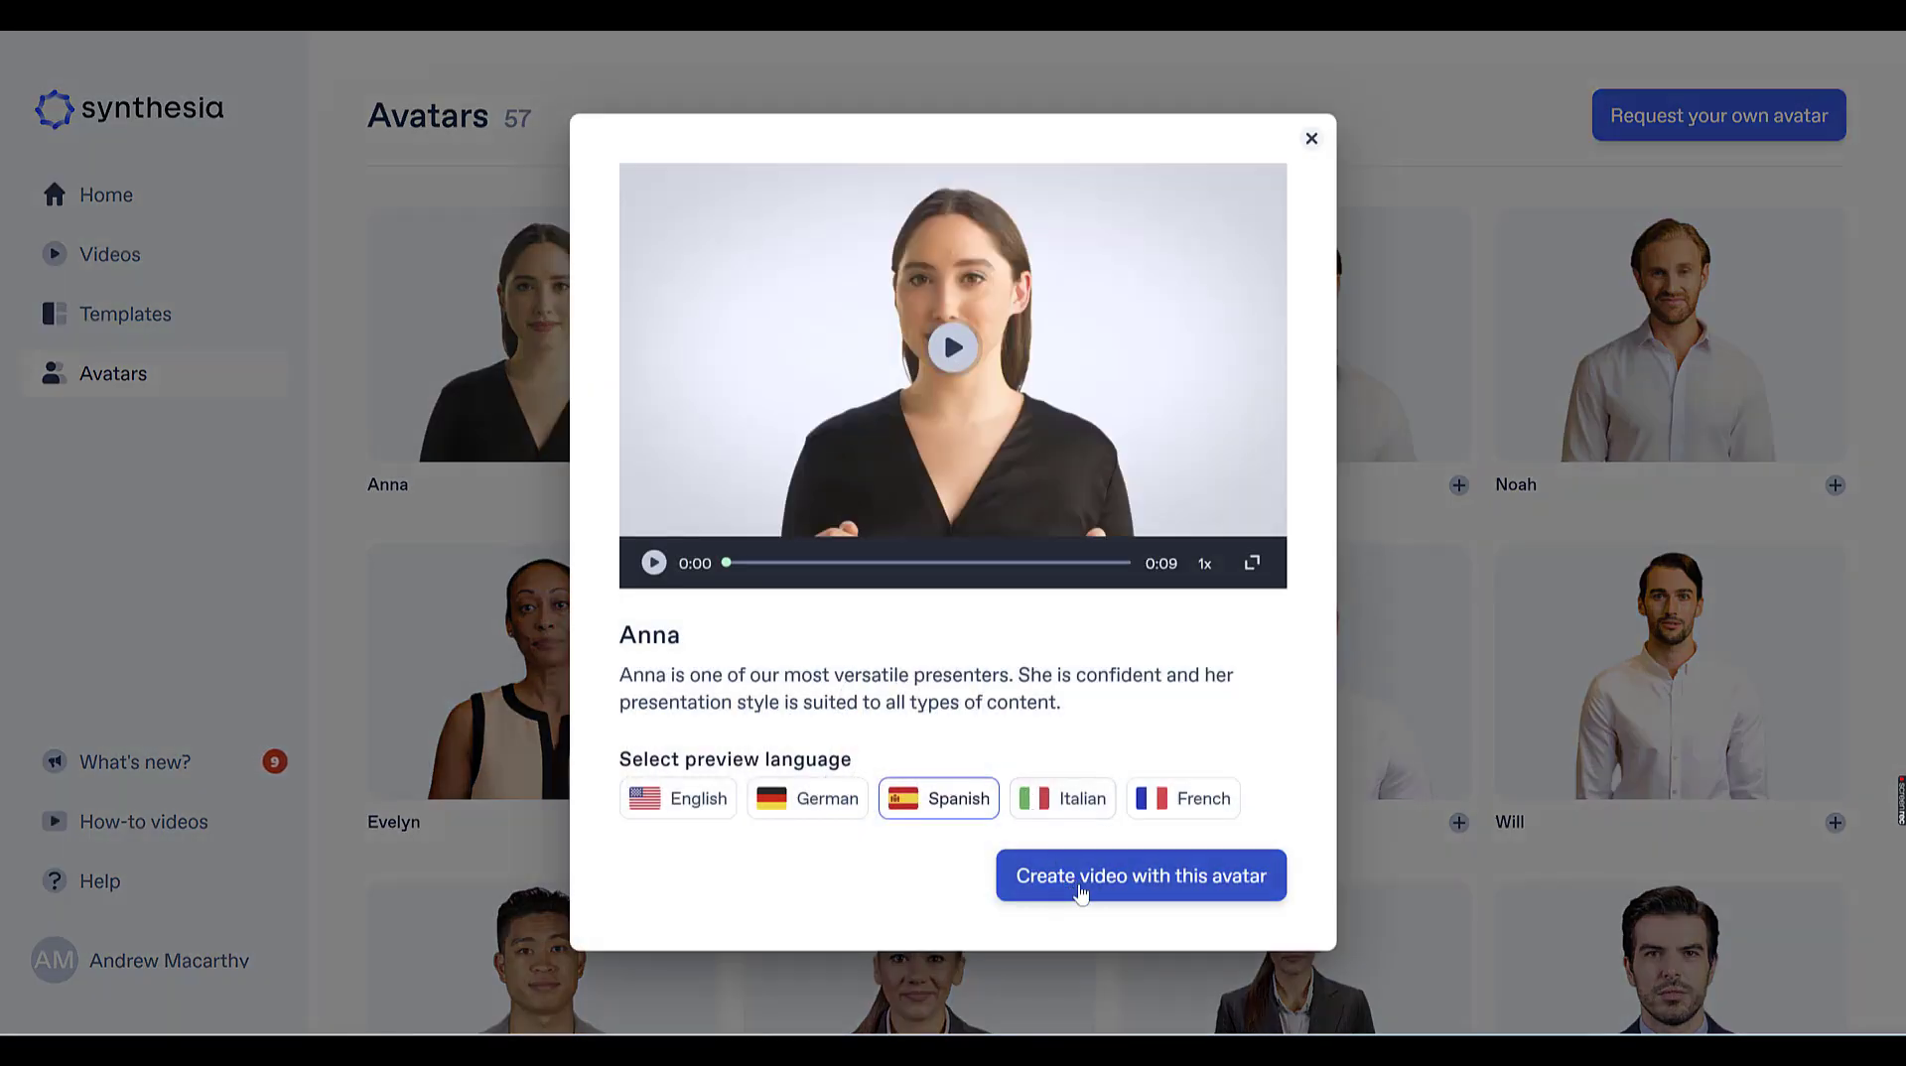
pyautogui.click(1081, 893)
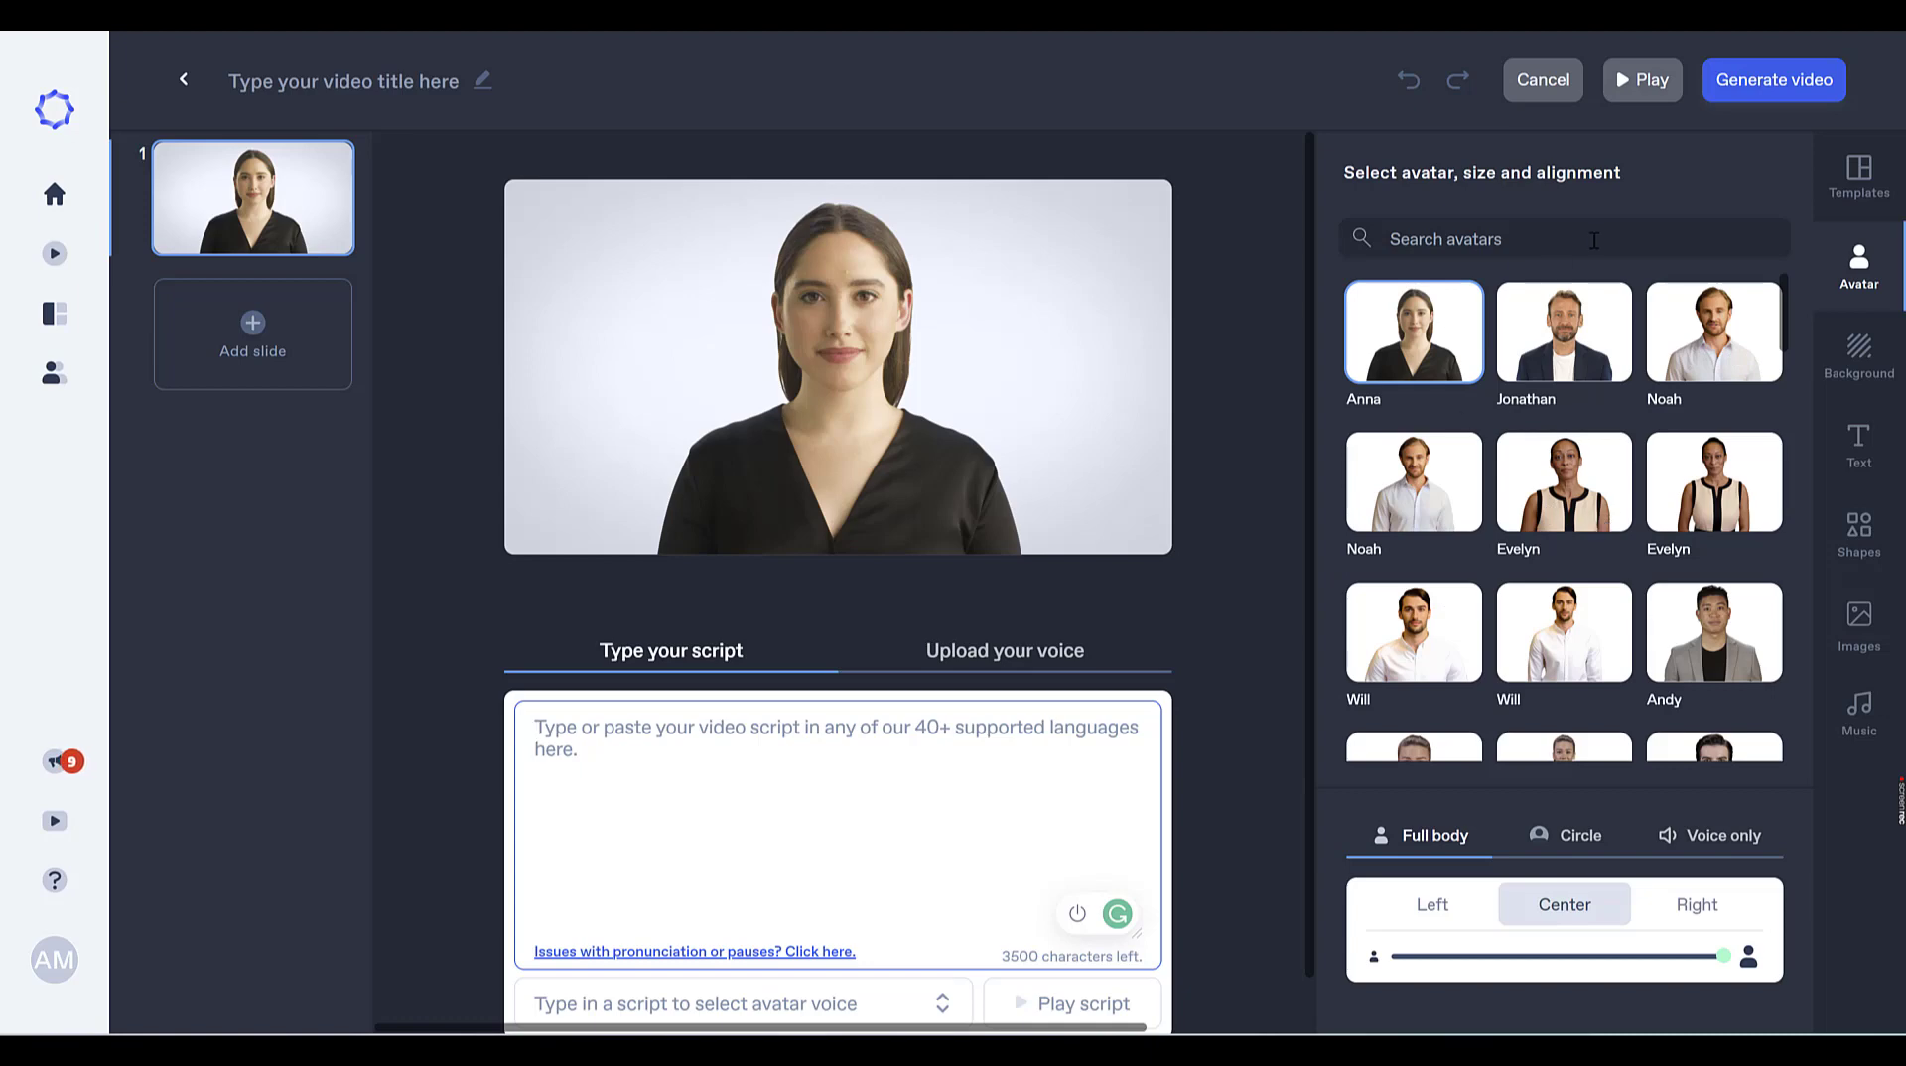
# Step: Select the avatar search field to prepare for searching avatars
pyautogui.click(1506, 237)
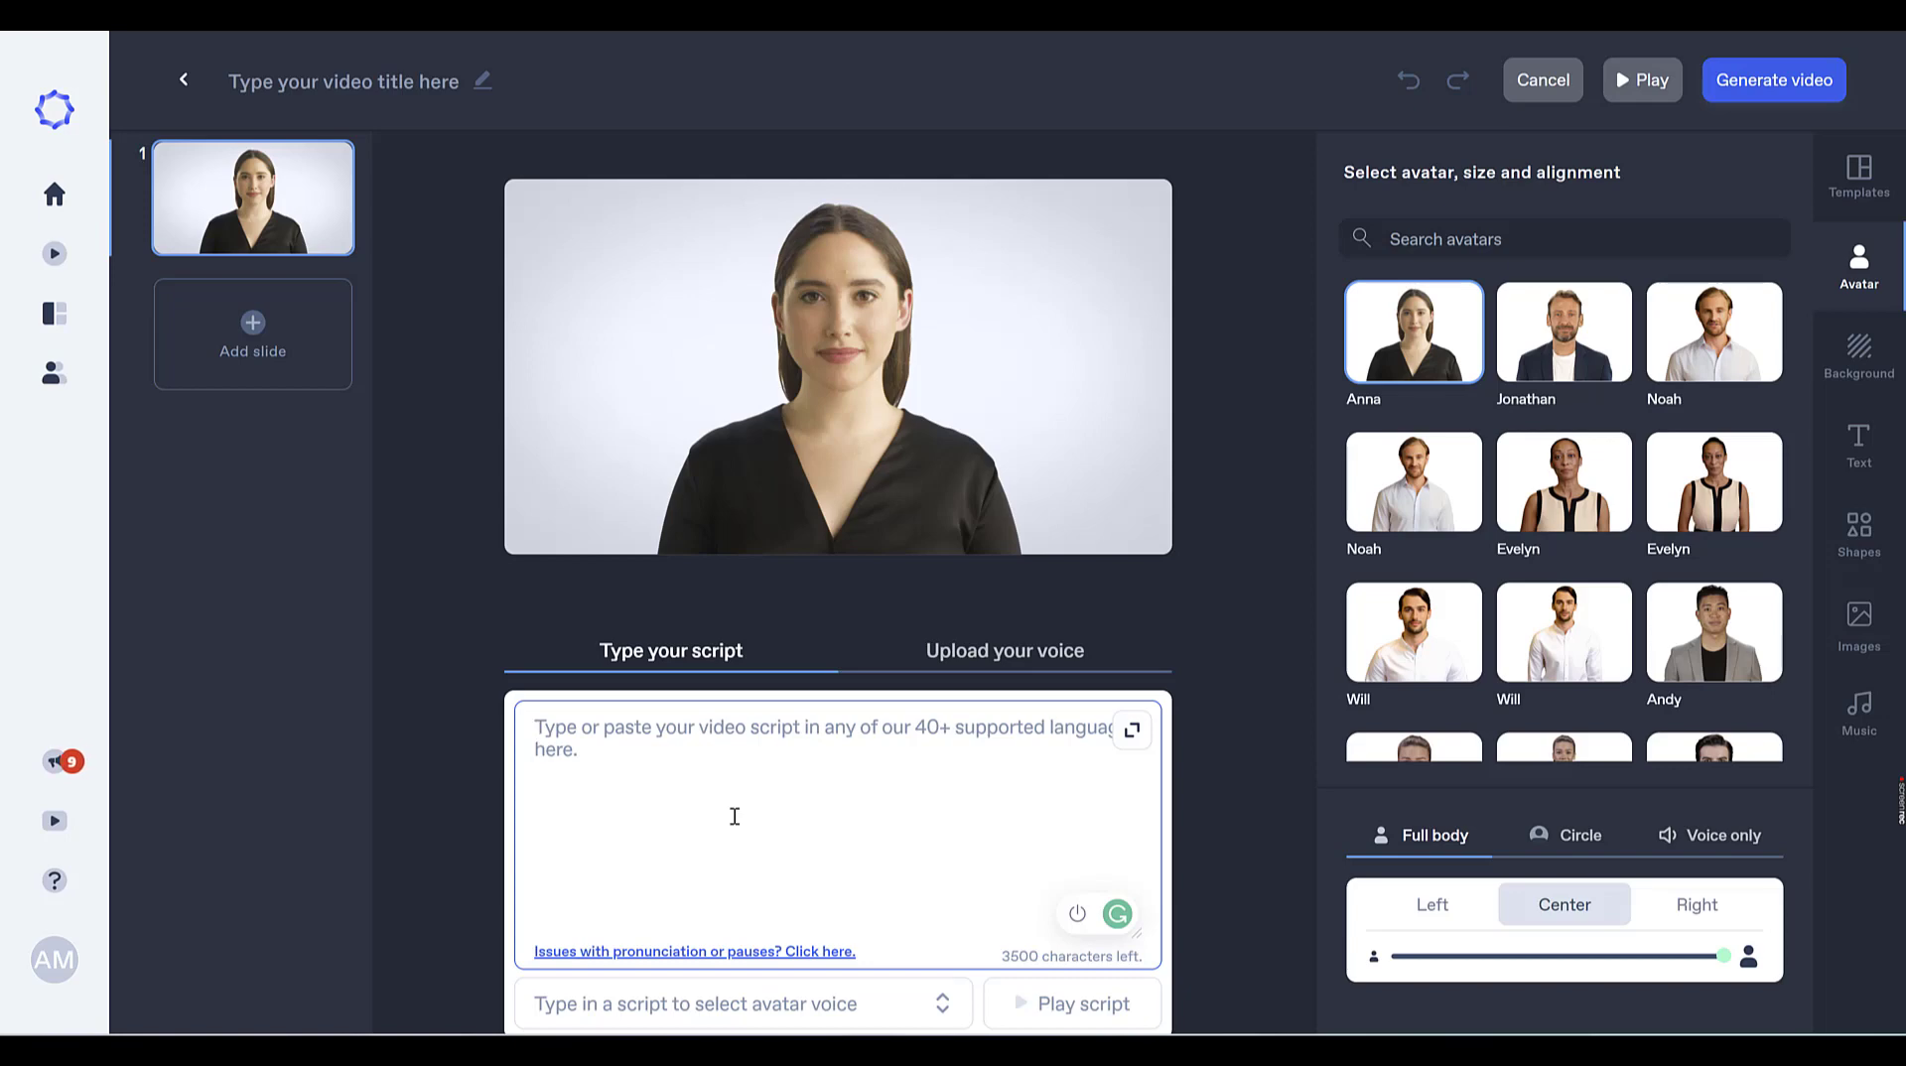
# Step: Paste the drone news story as Anna's script and browse the English voice list
pyautogui.write('An autonomous drone has helped to save the life of a 71-year-old man who was suffering a cardiac arrest.  The drone delivered a defibrillator to a doctor helping the man, who became ill while shovelling snow outside his house in Trollhattan, Sweden.  The man, who didn\'t wish to be named, told the BBC it was "fantastic" that it arrived so quickly.')
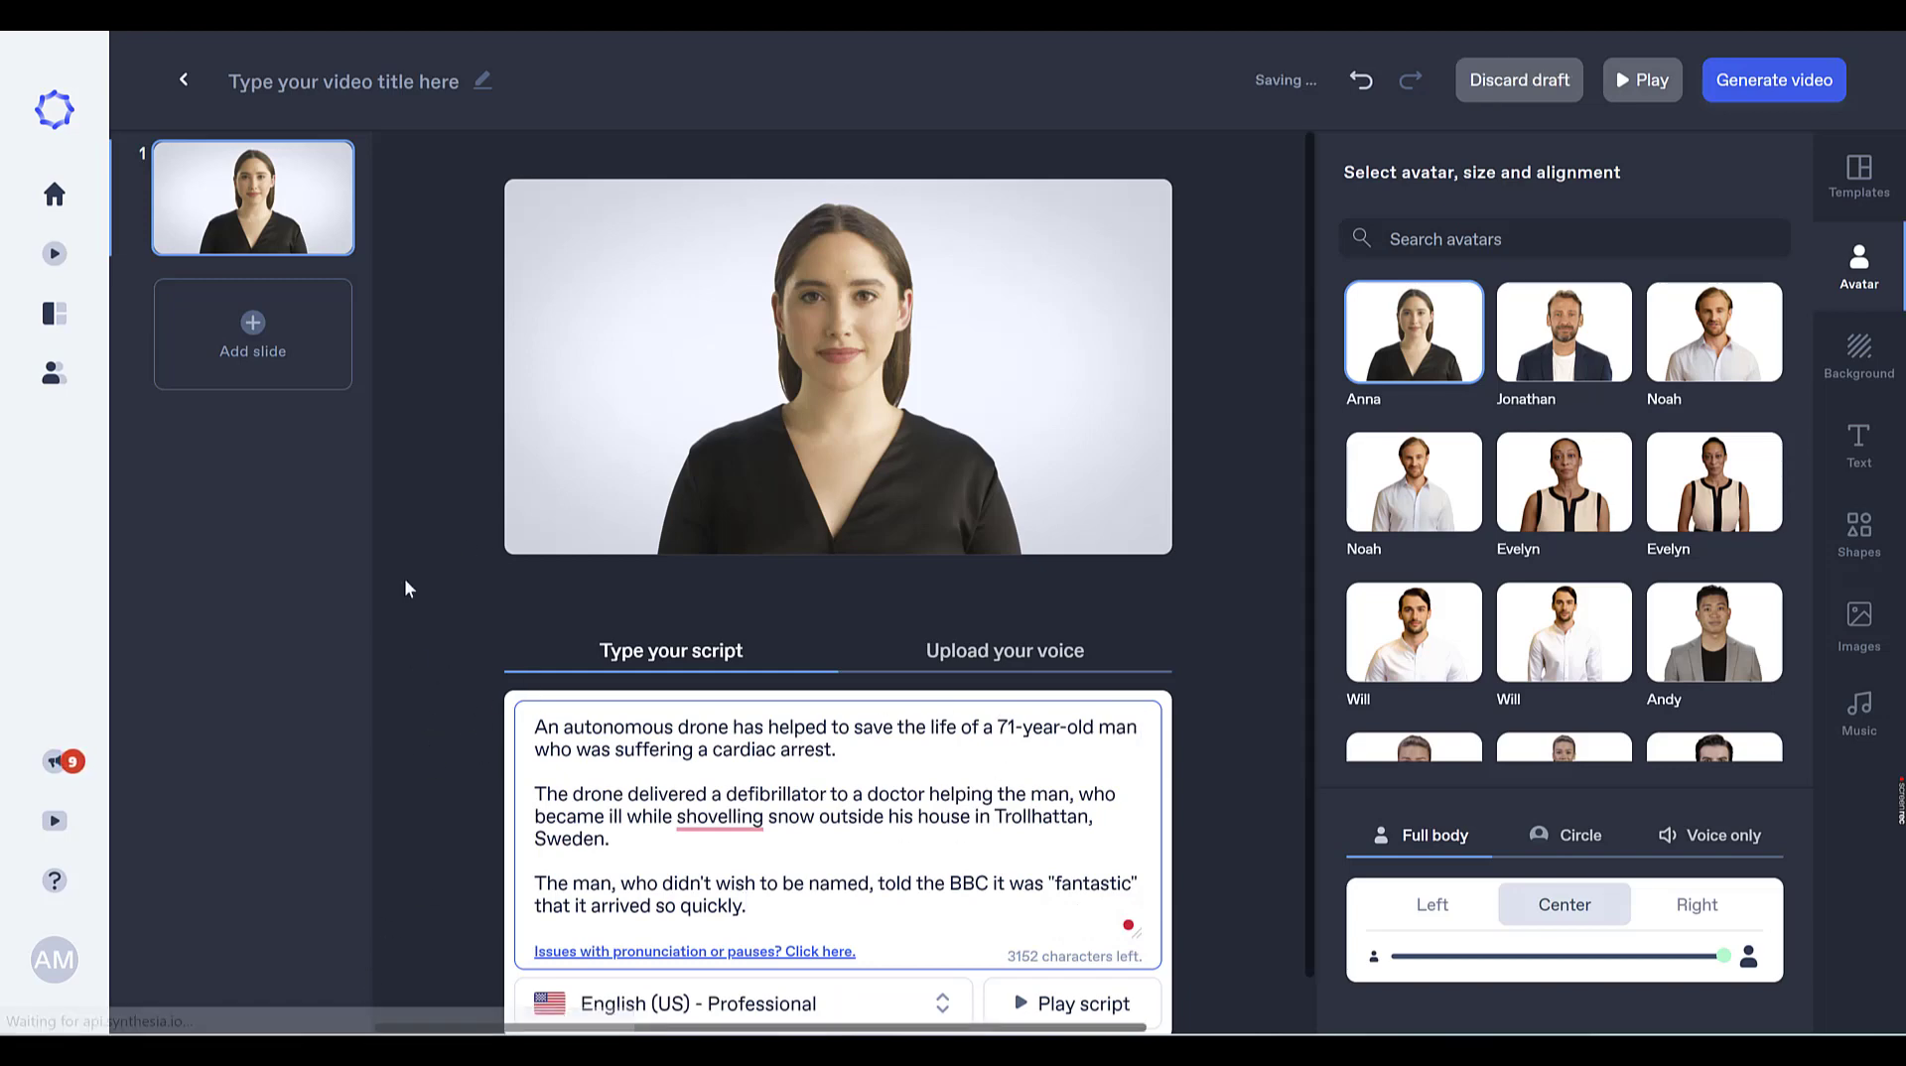
pyautogui.click(906, 1009)
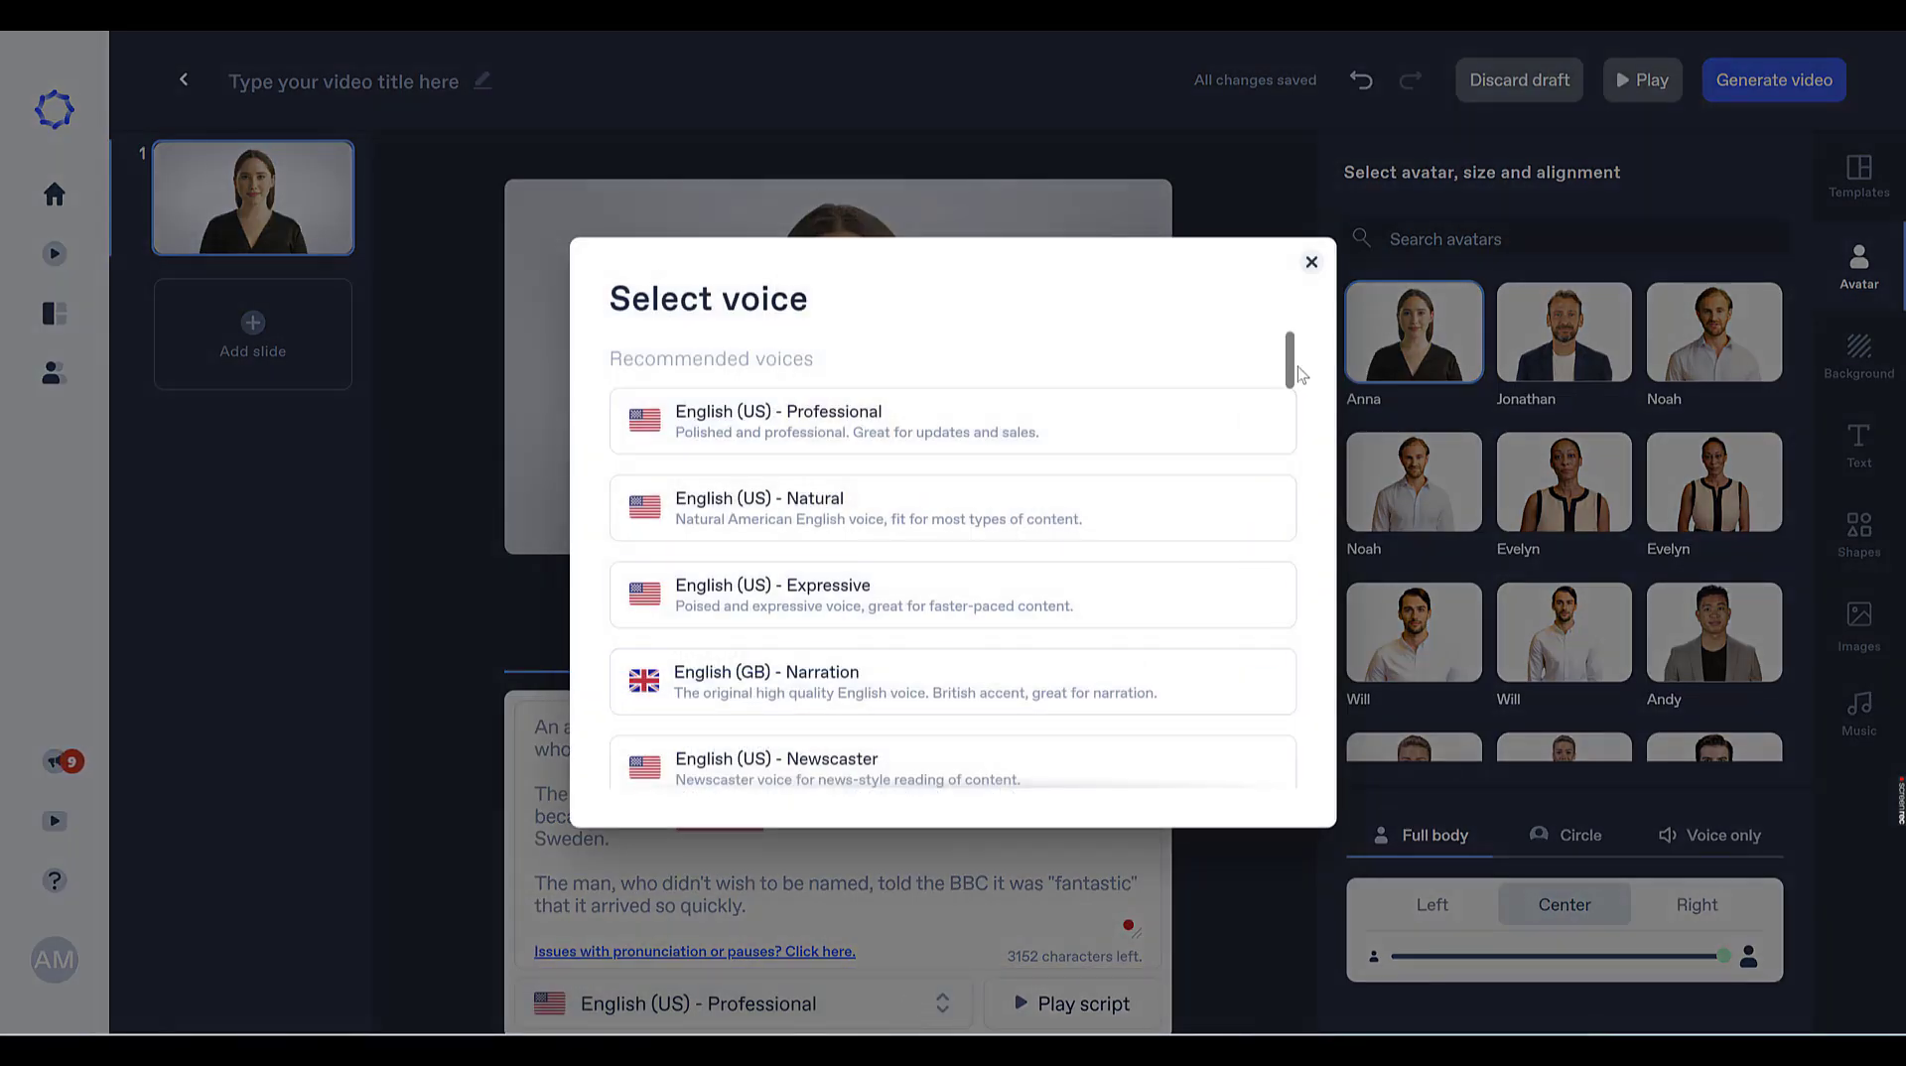
pyautogui.moveTo(1290, 375); pyautogui.dragTo(1293, 797)
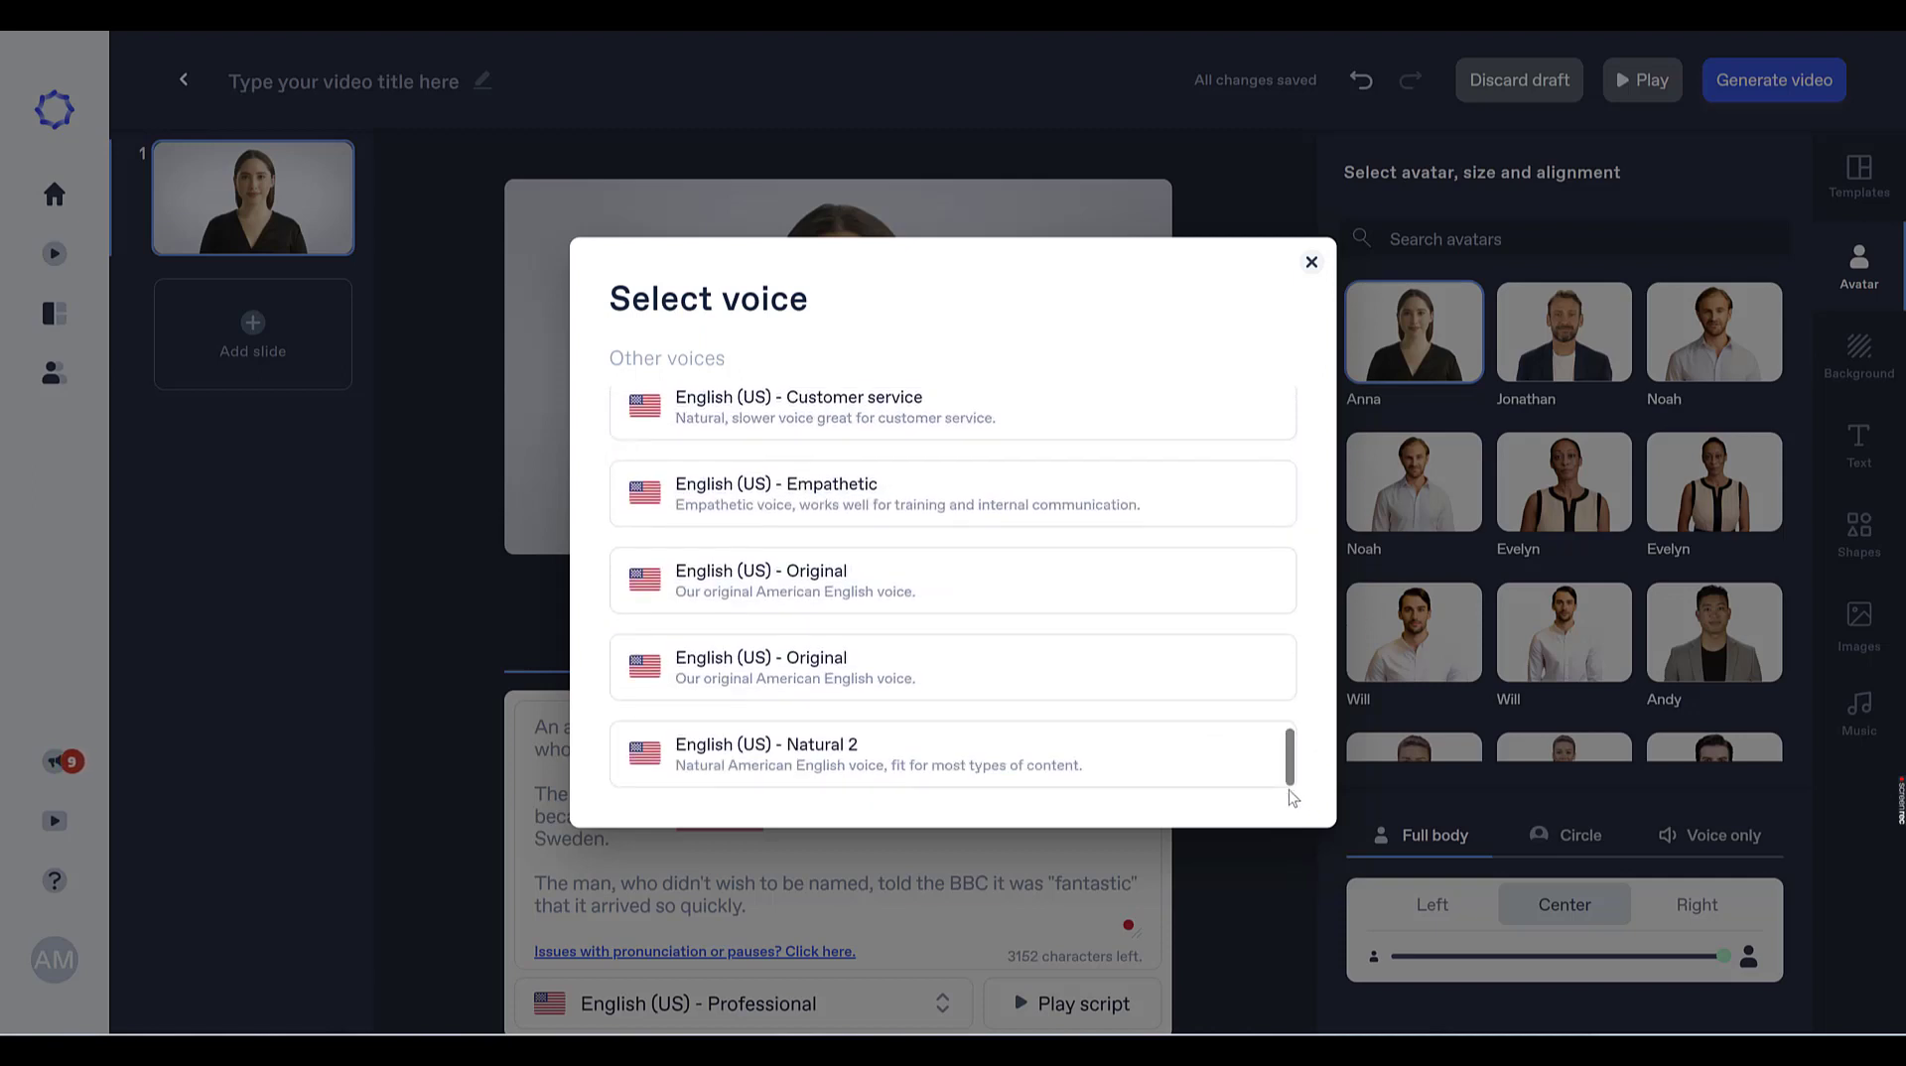
# Step: Try circle, full-body and voice-only avatar styles, settling on full body for Anna
pyautogui.click(1311, 263)
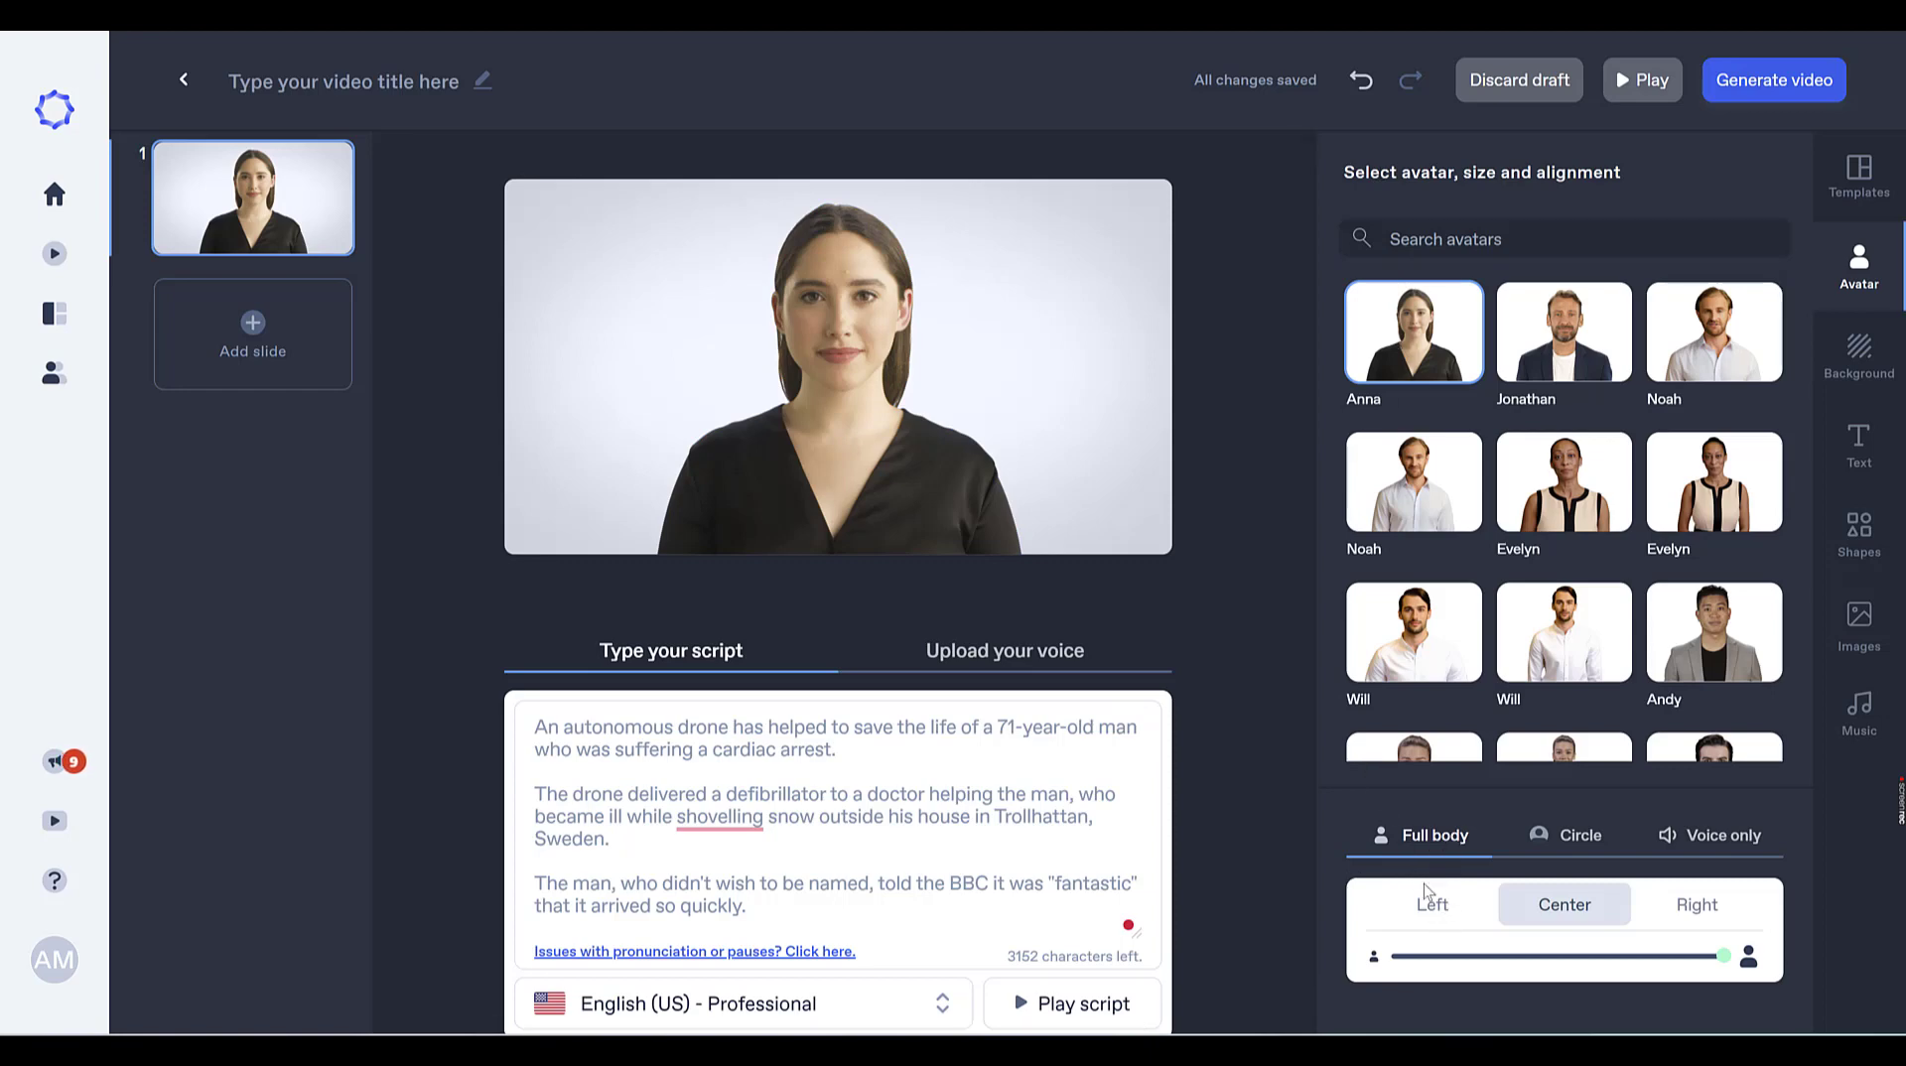
pyautogui.click(1571, 844)
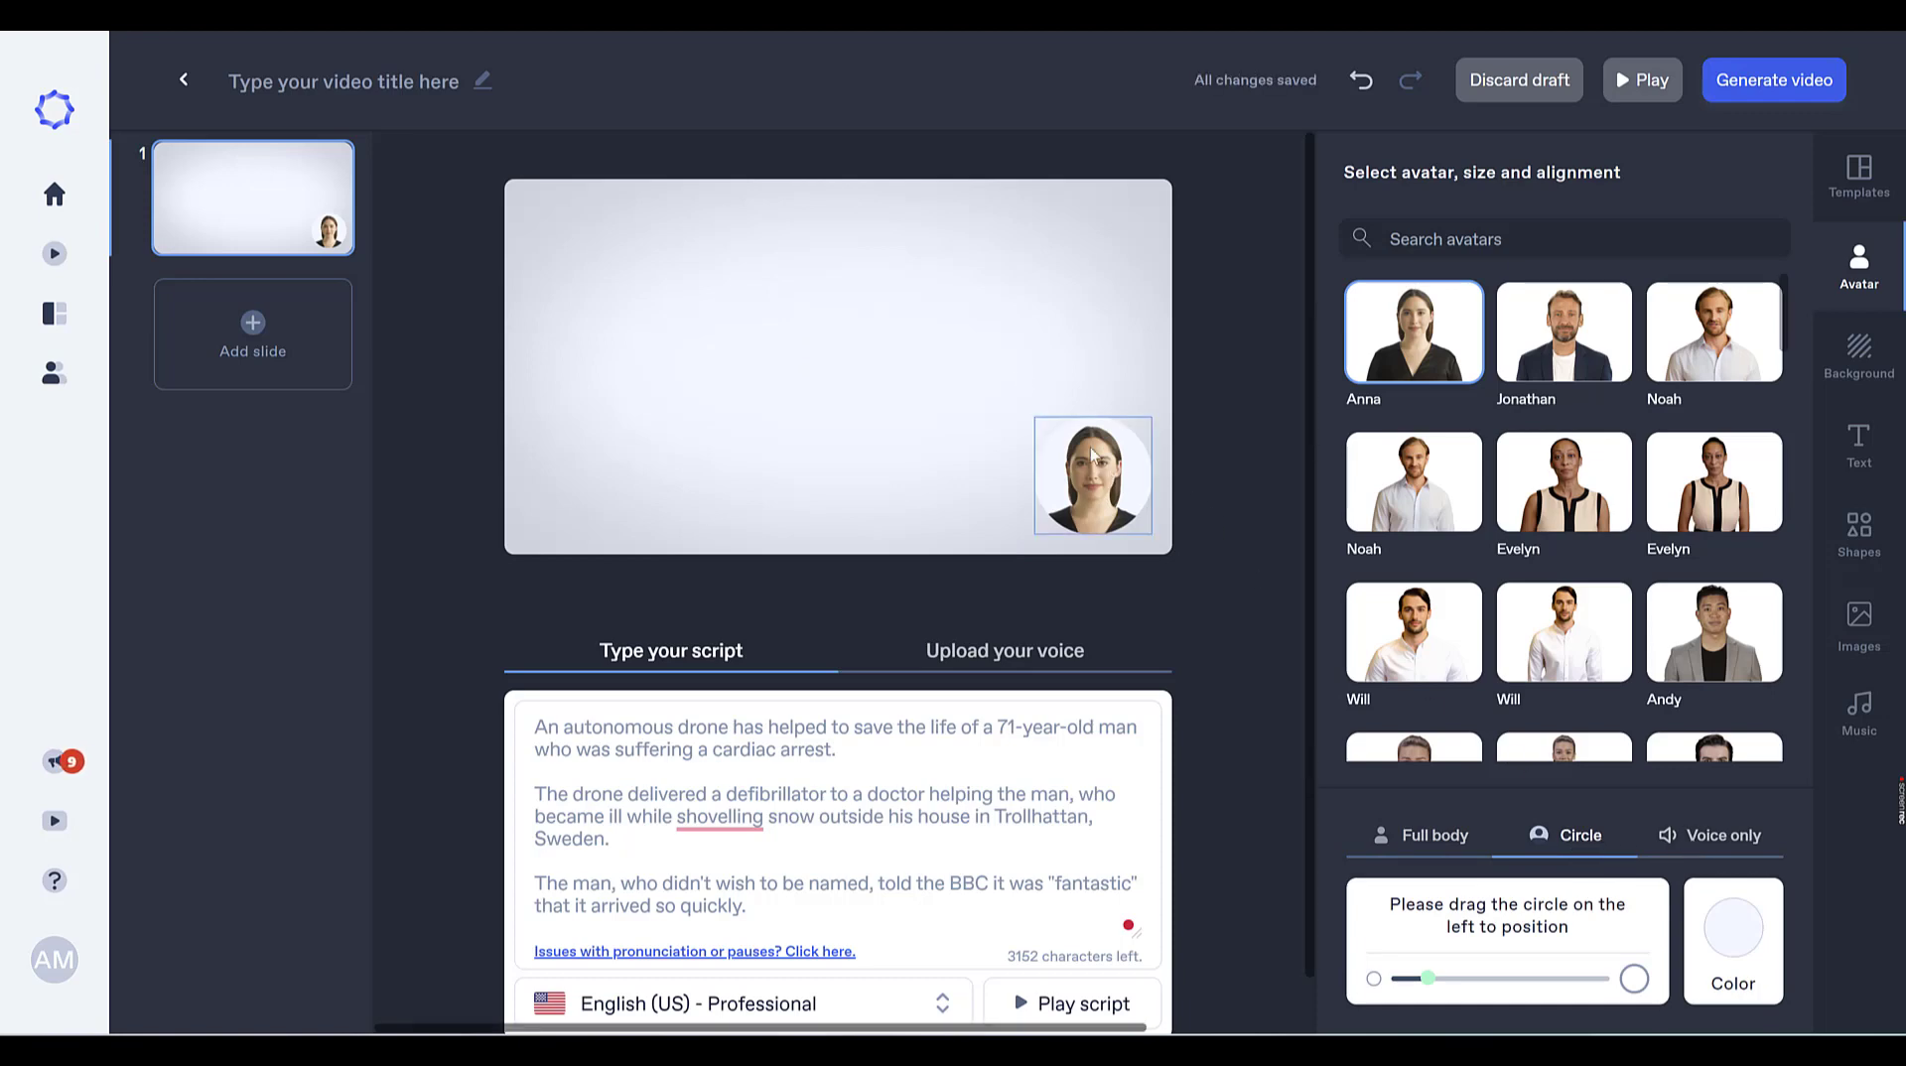
pyautogui.moveTo(1102, 465); pyautogui.dragTo(1065, 415)
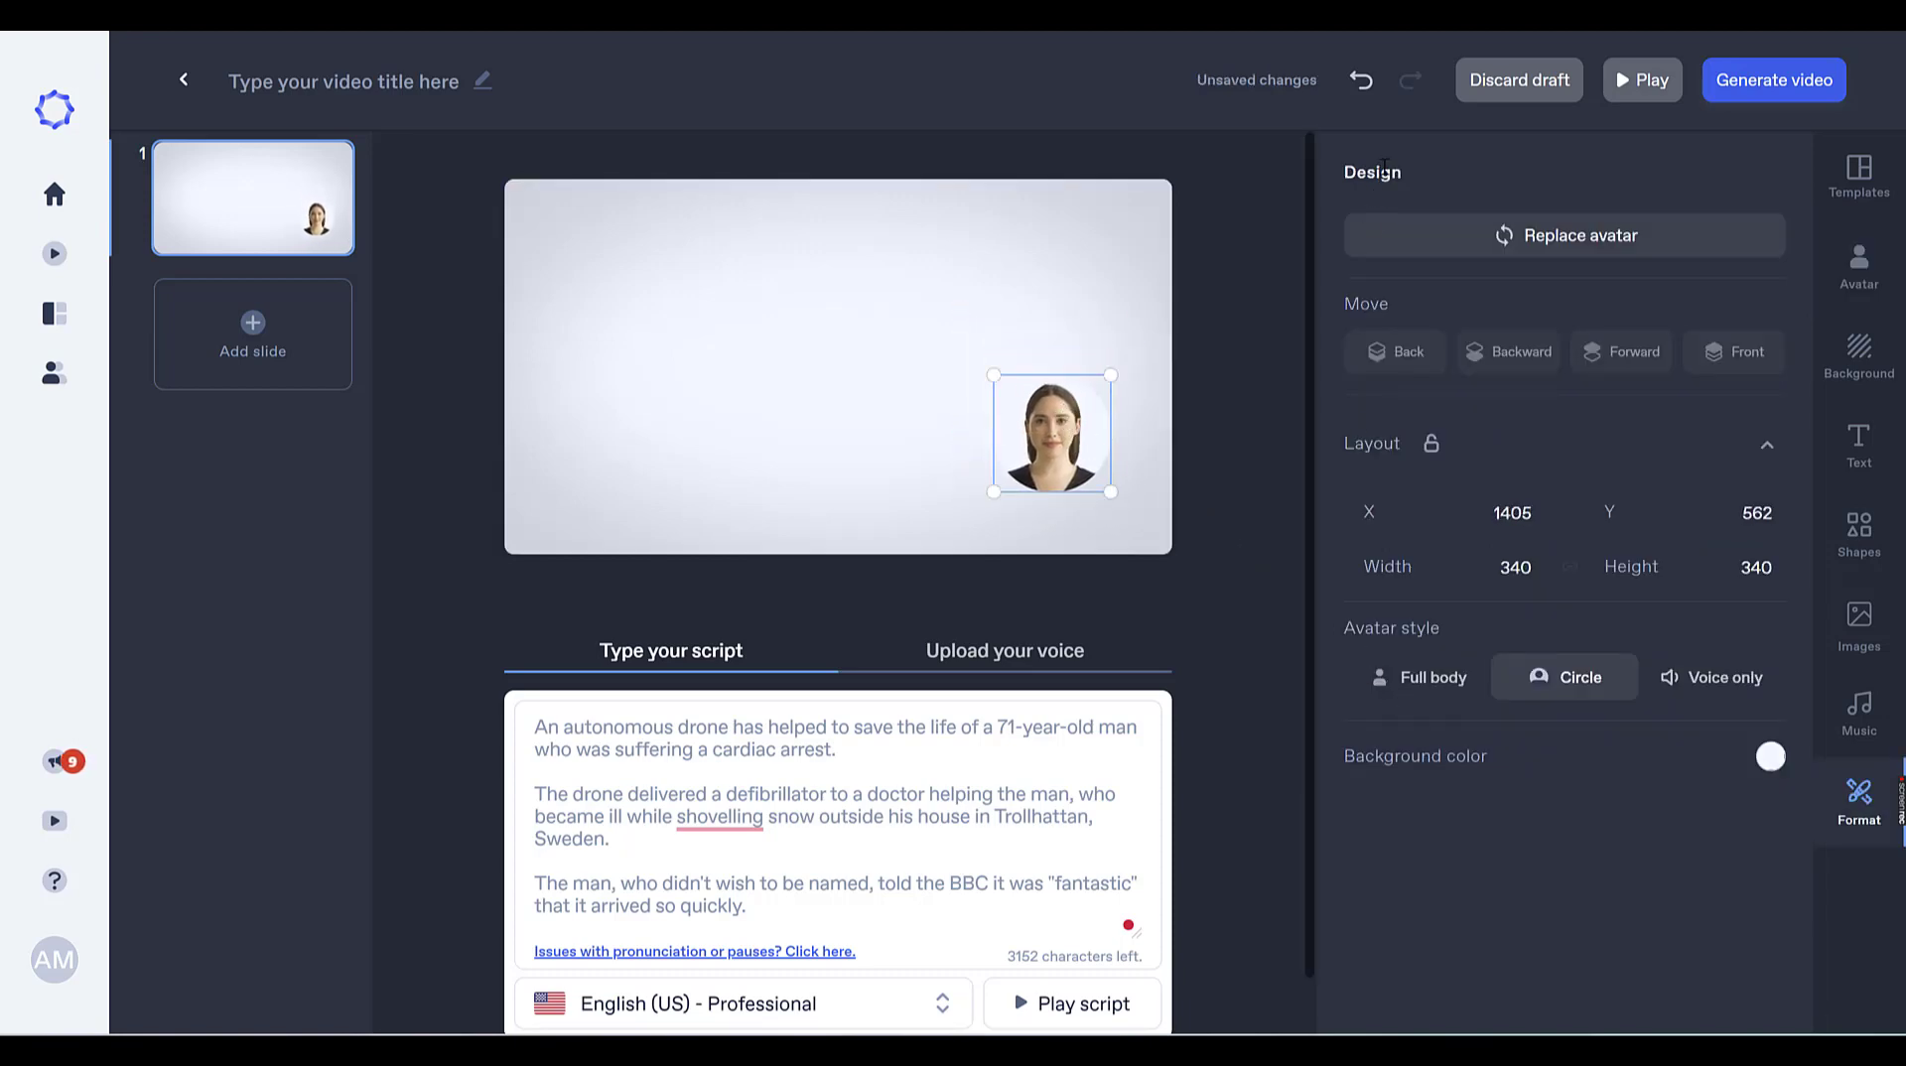
pyautogui.click(1361, 87)
pyautogui.click(1409, 682)
pyautogui.click(1685, 685)
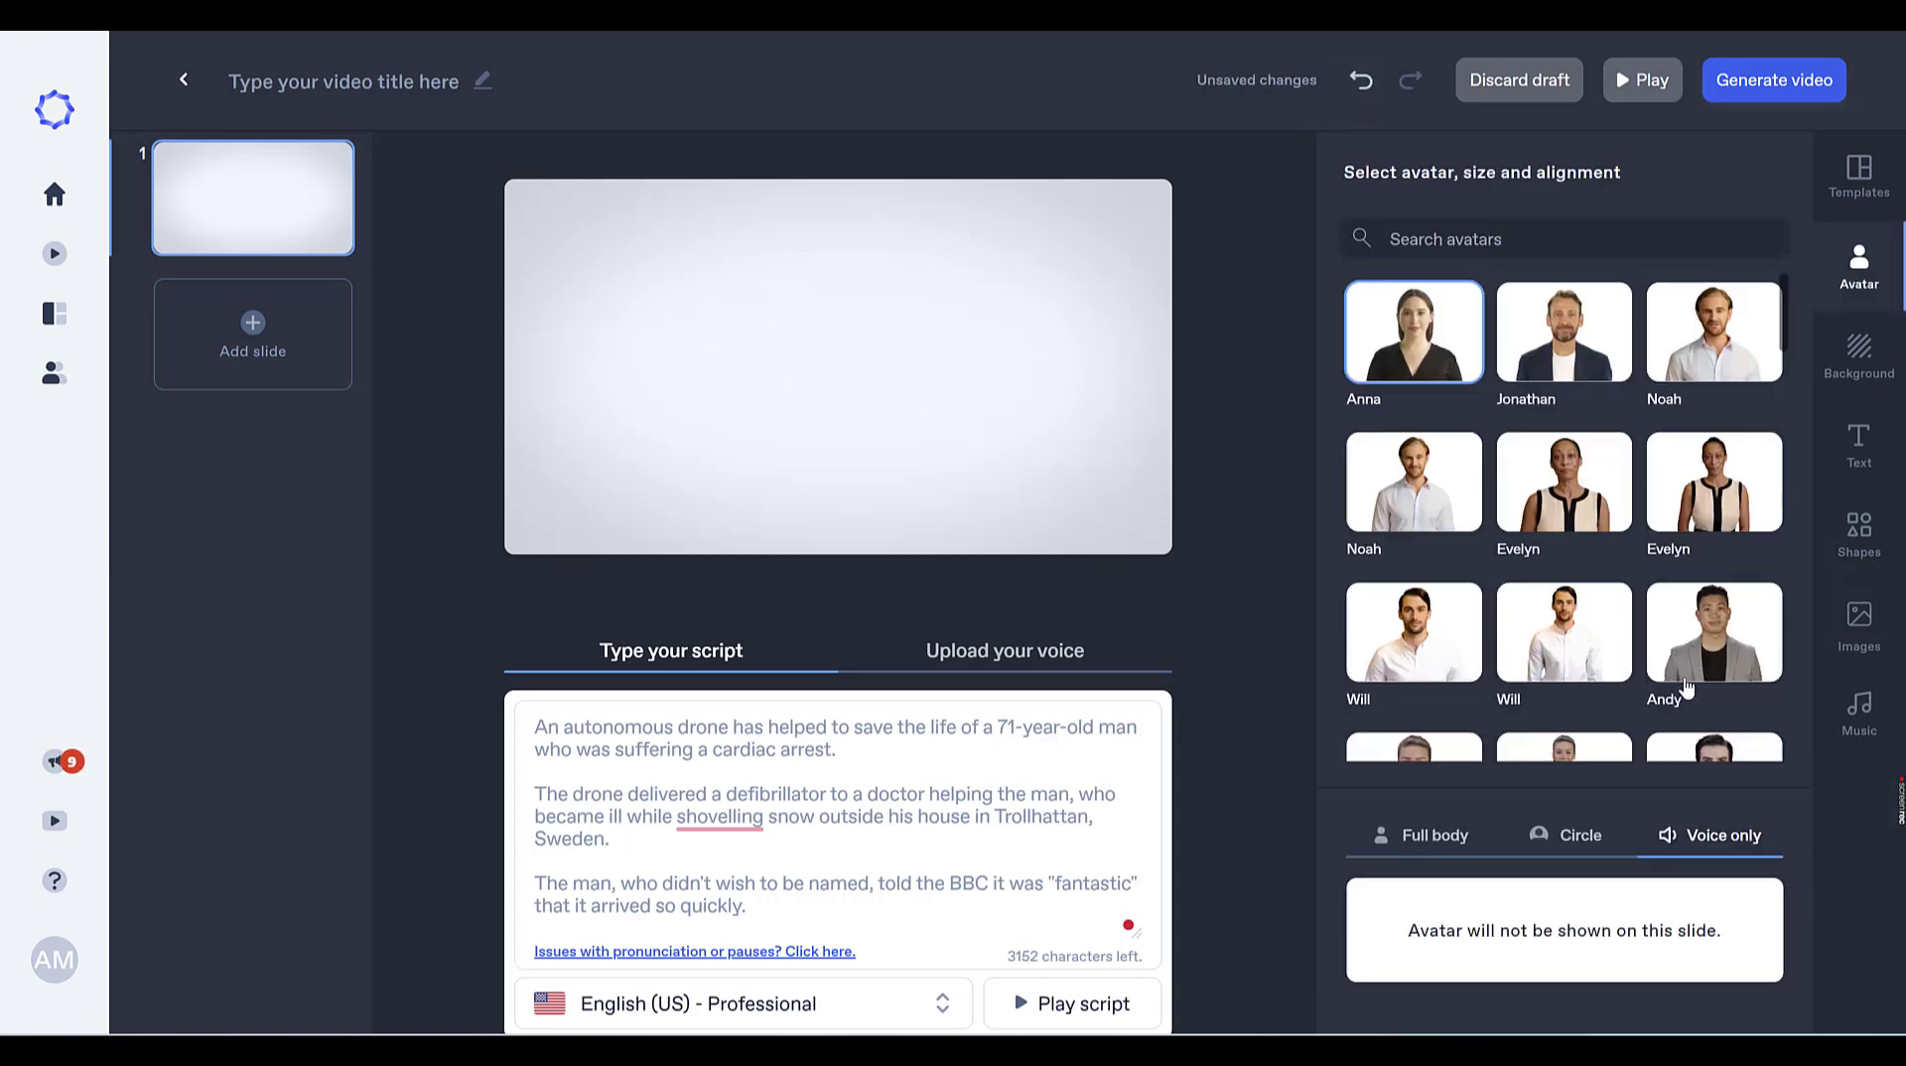
pyautogui.click(1459, 839)
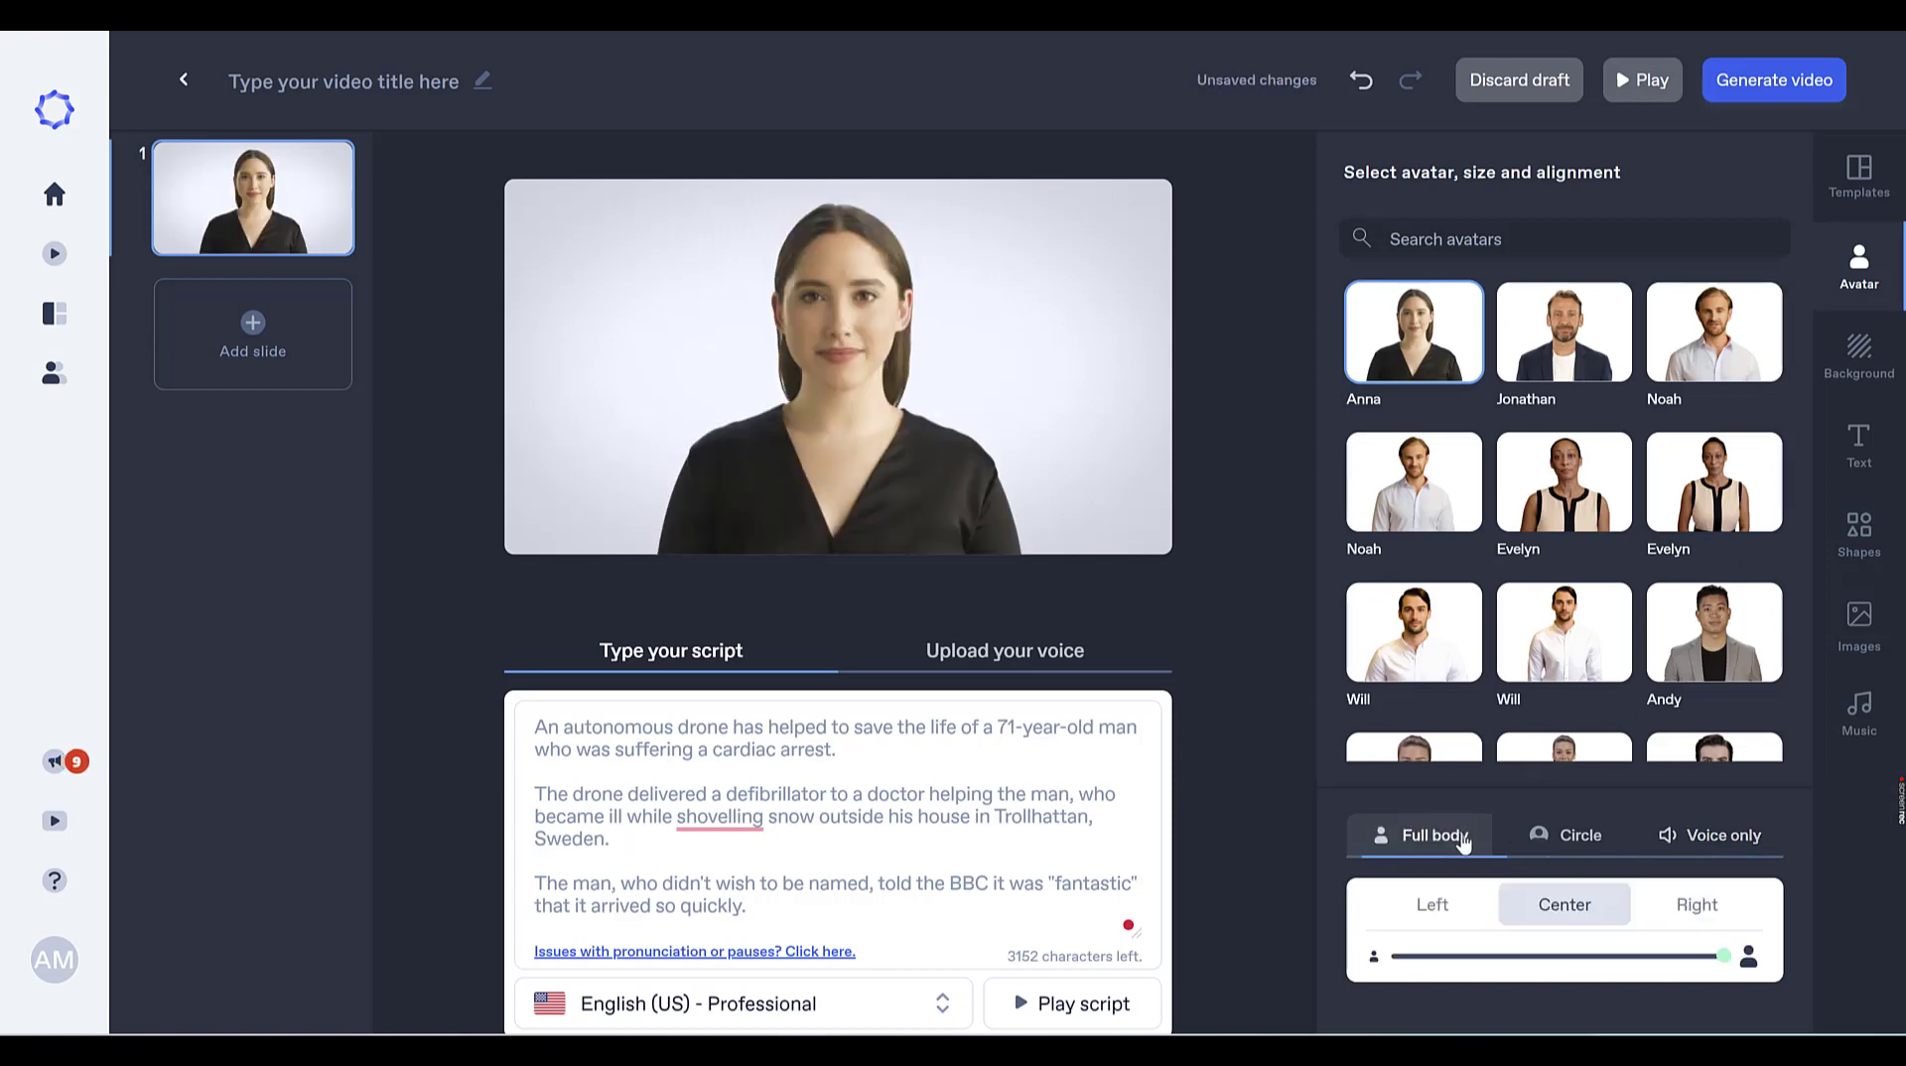
# Step: Align Anna to the right of the slide and adjust her size
pyautogui.click(1422, 908)
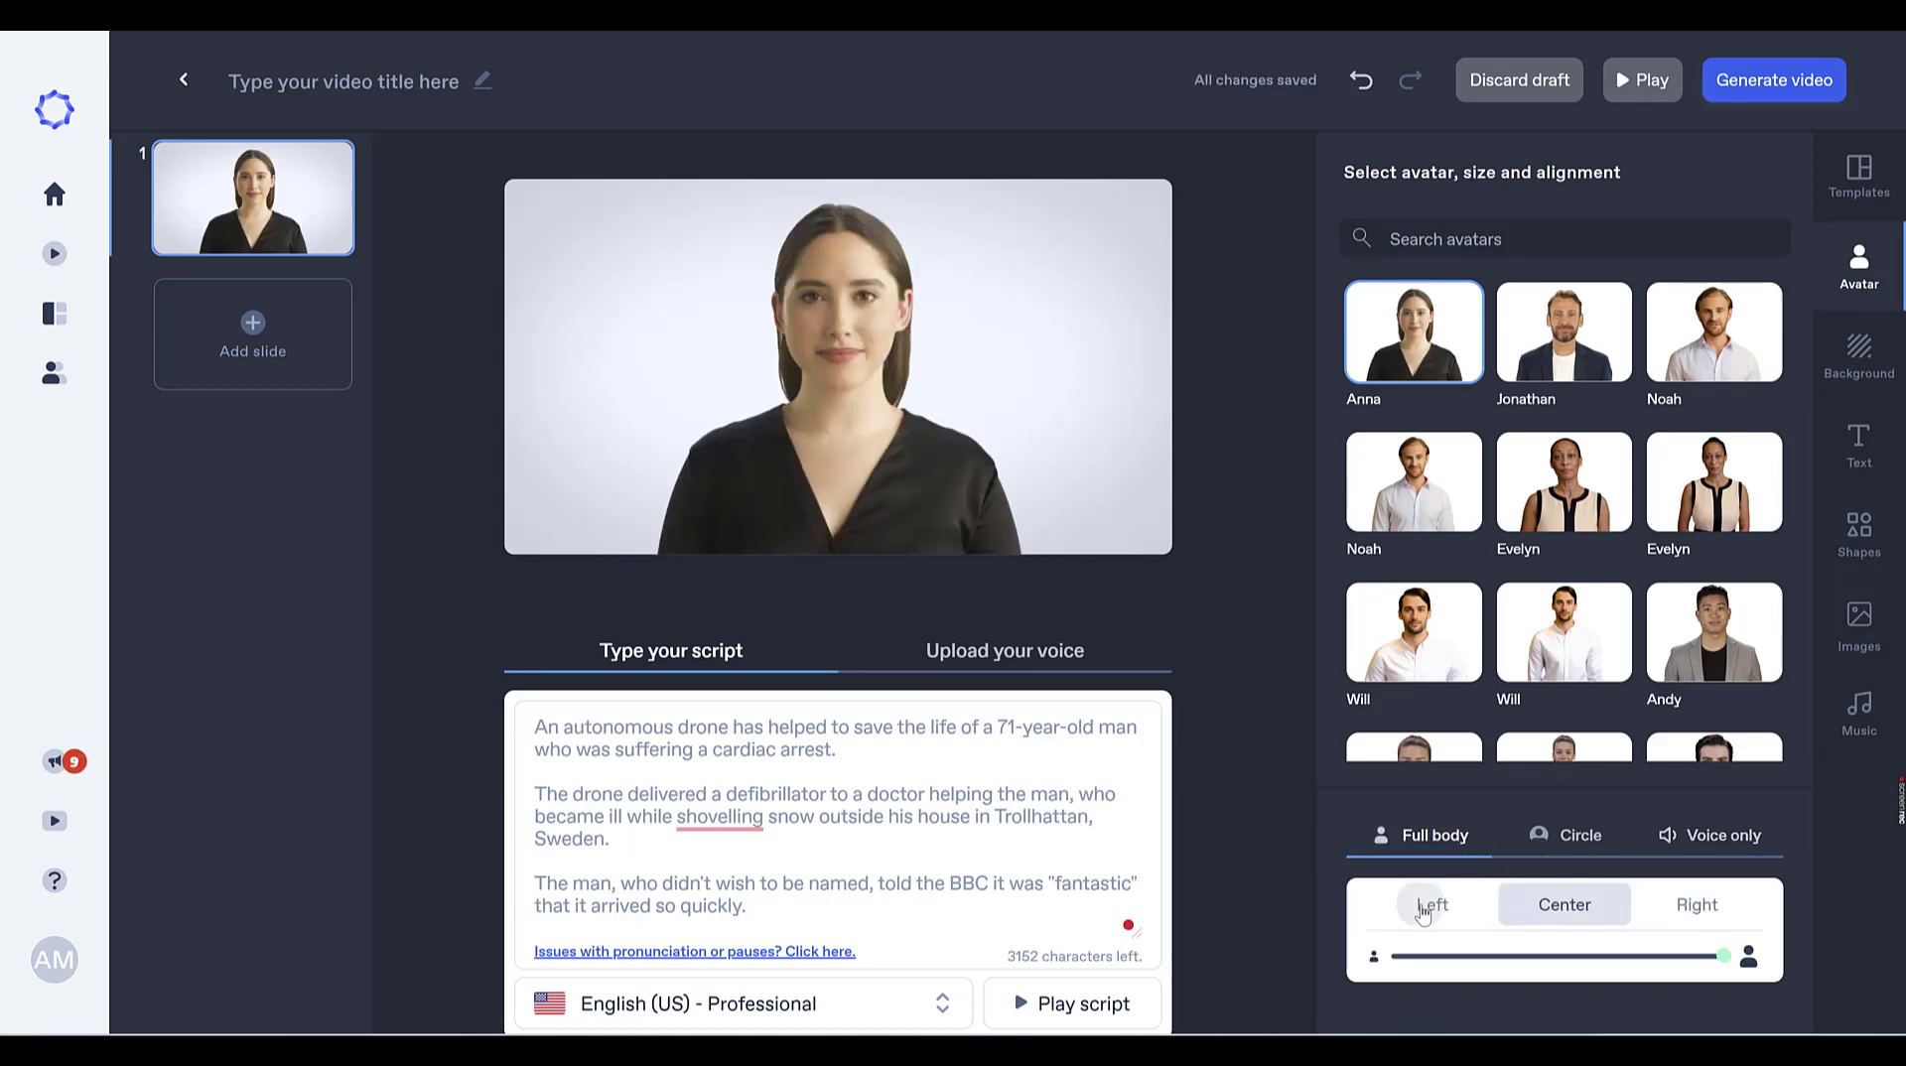
pyautogui.click(1664, 923)
pyautogui.moveTo(1732, 973); pyautogui.dragTo(1772, 959)
pyautogui.moveTo(994, 462); pyautogui.dragTo(1042, 464)
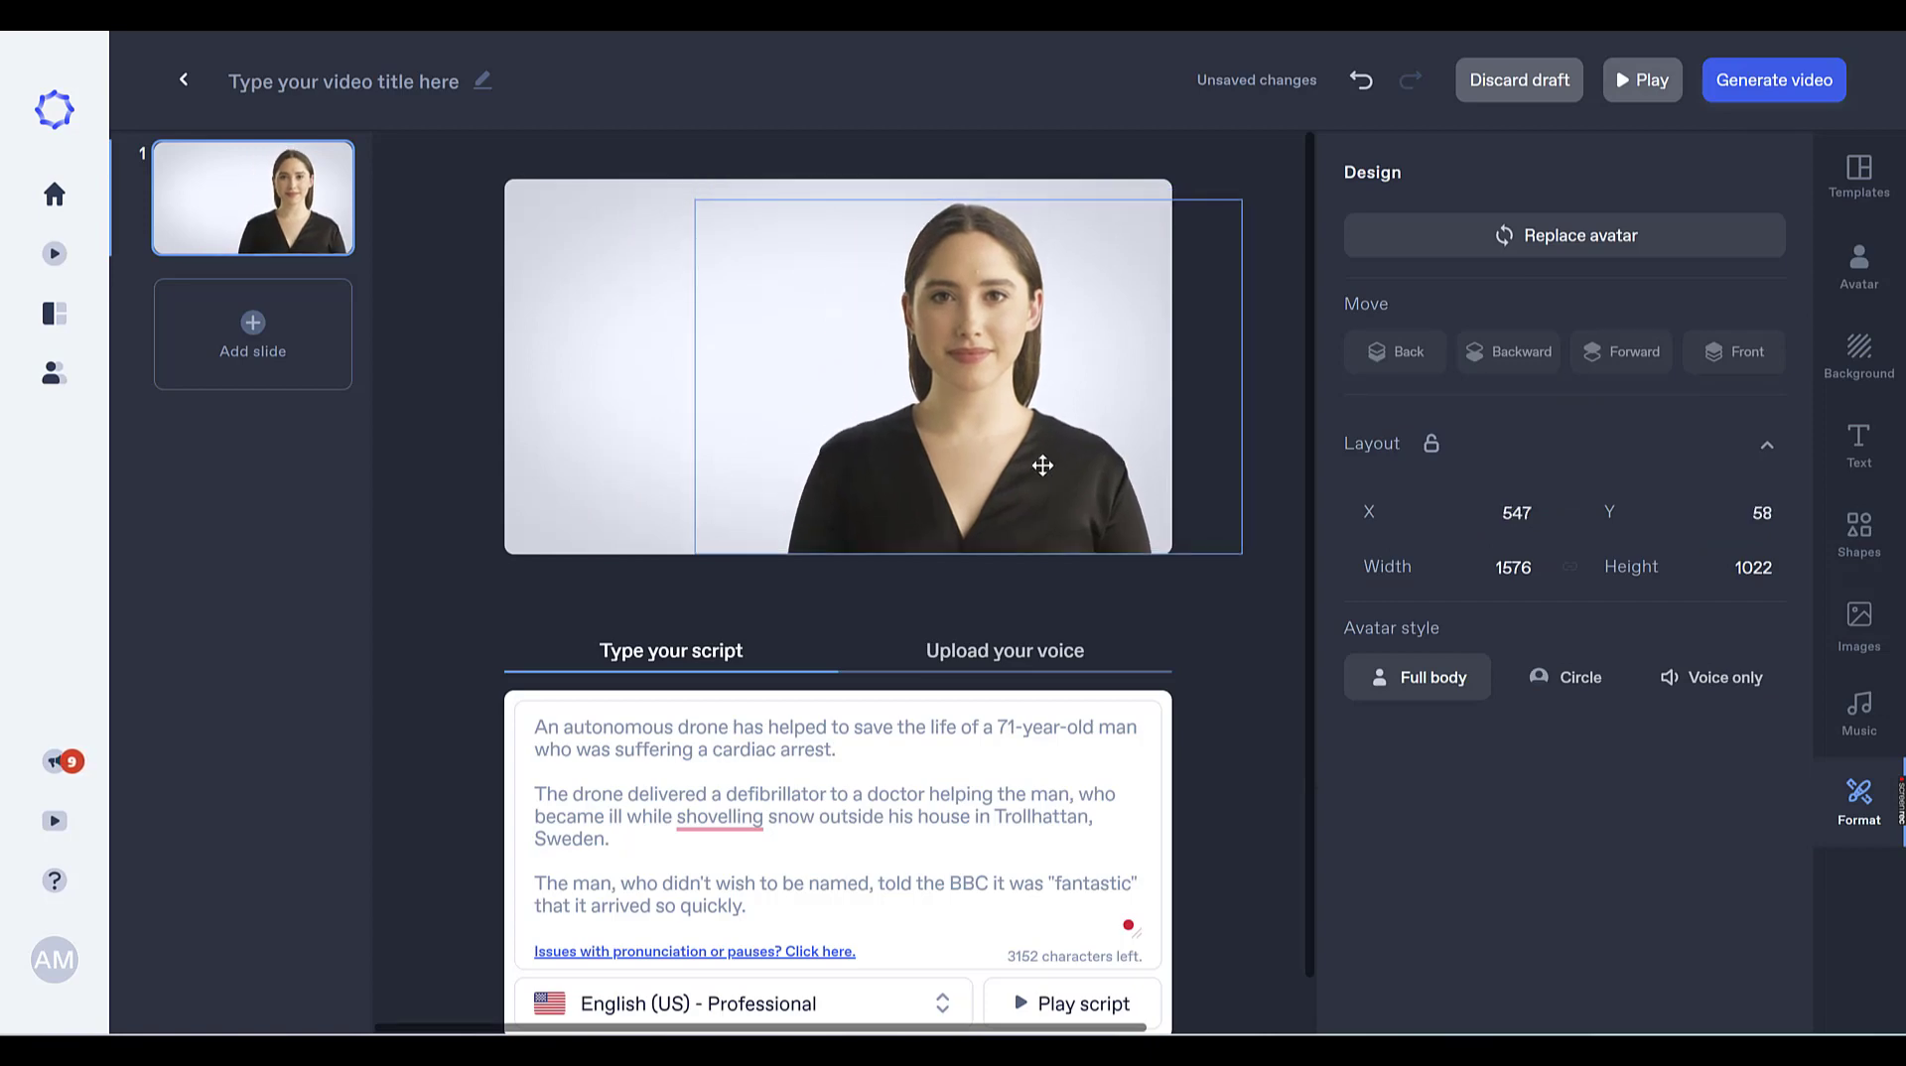
pyautogui.click(1362, 83)
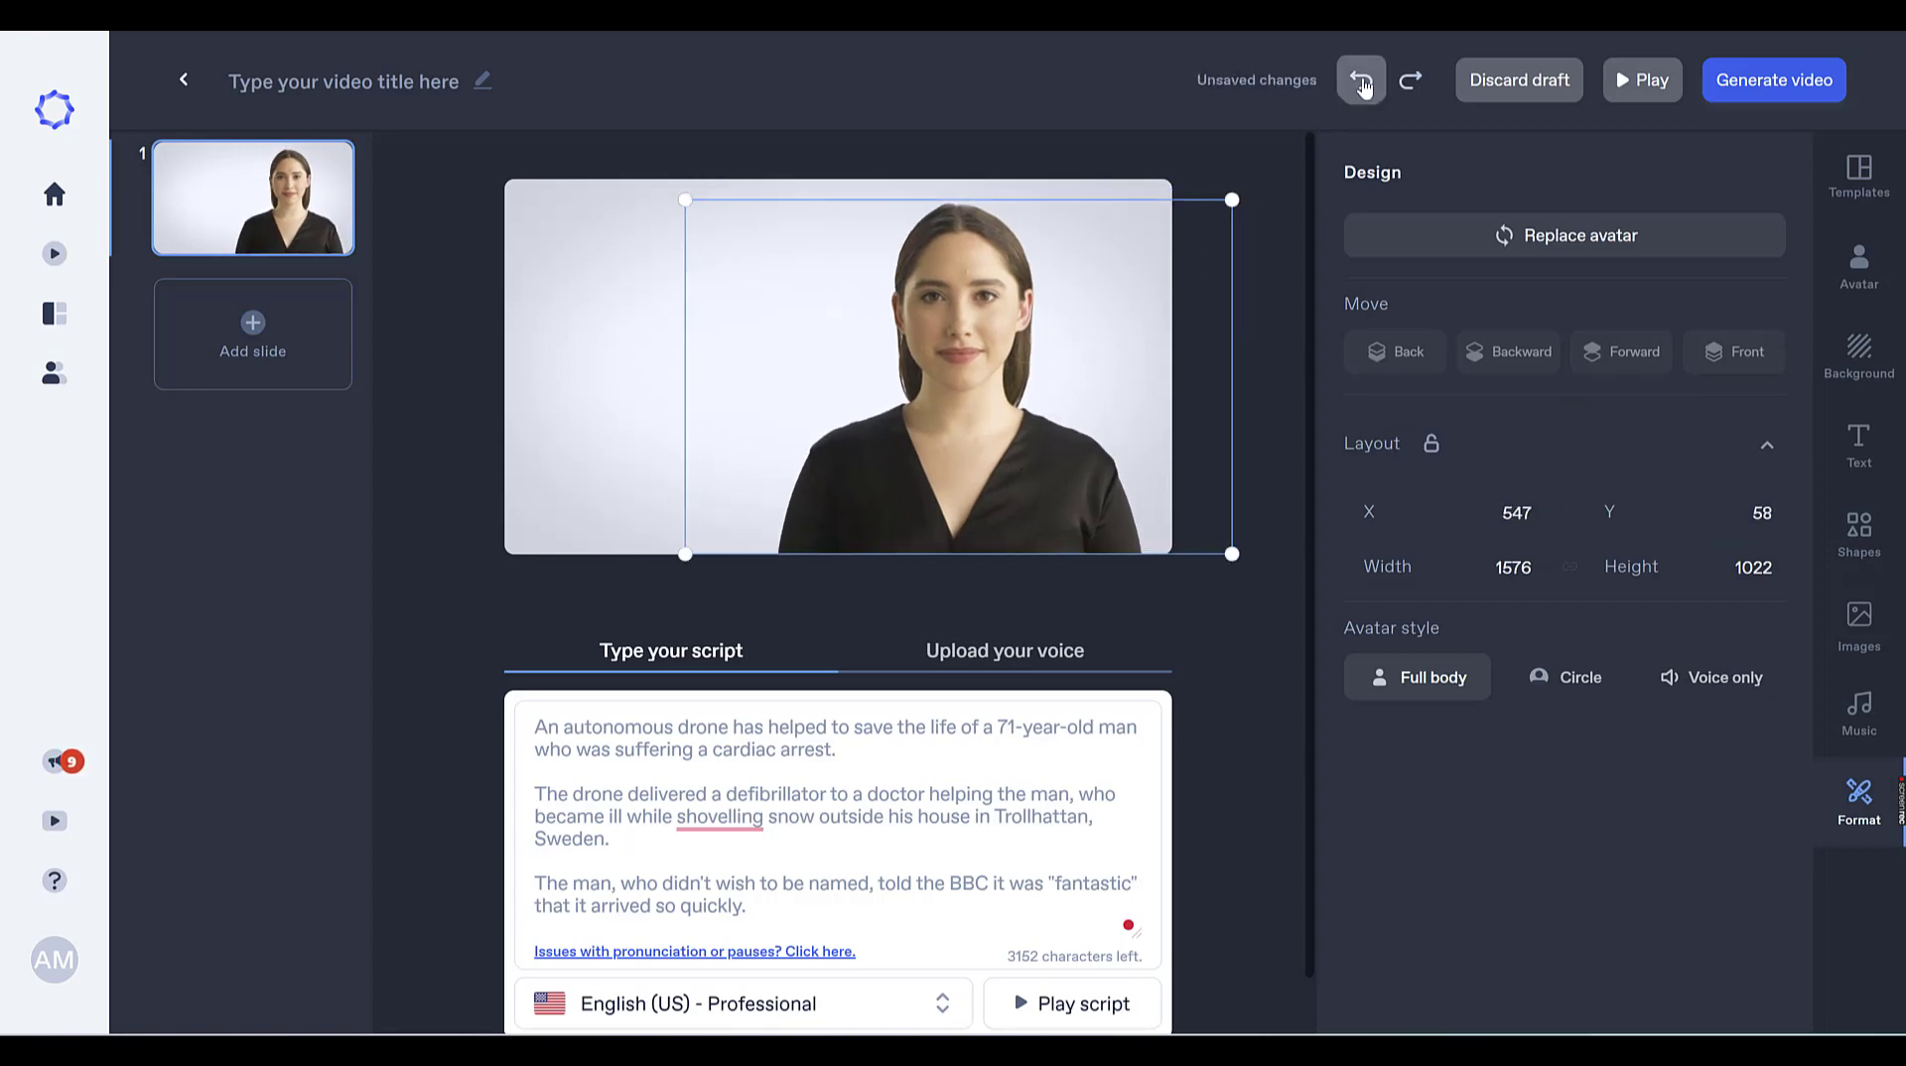
pyautogui.click(1856, 278)
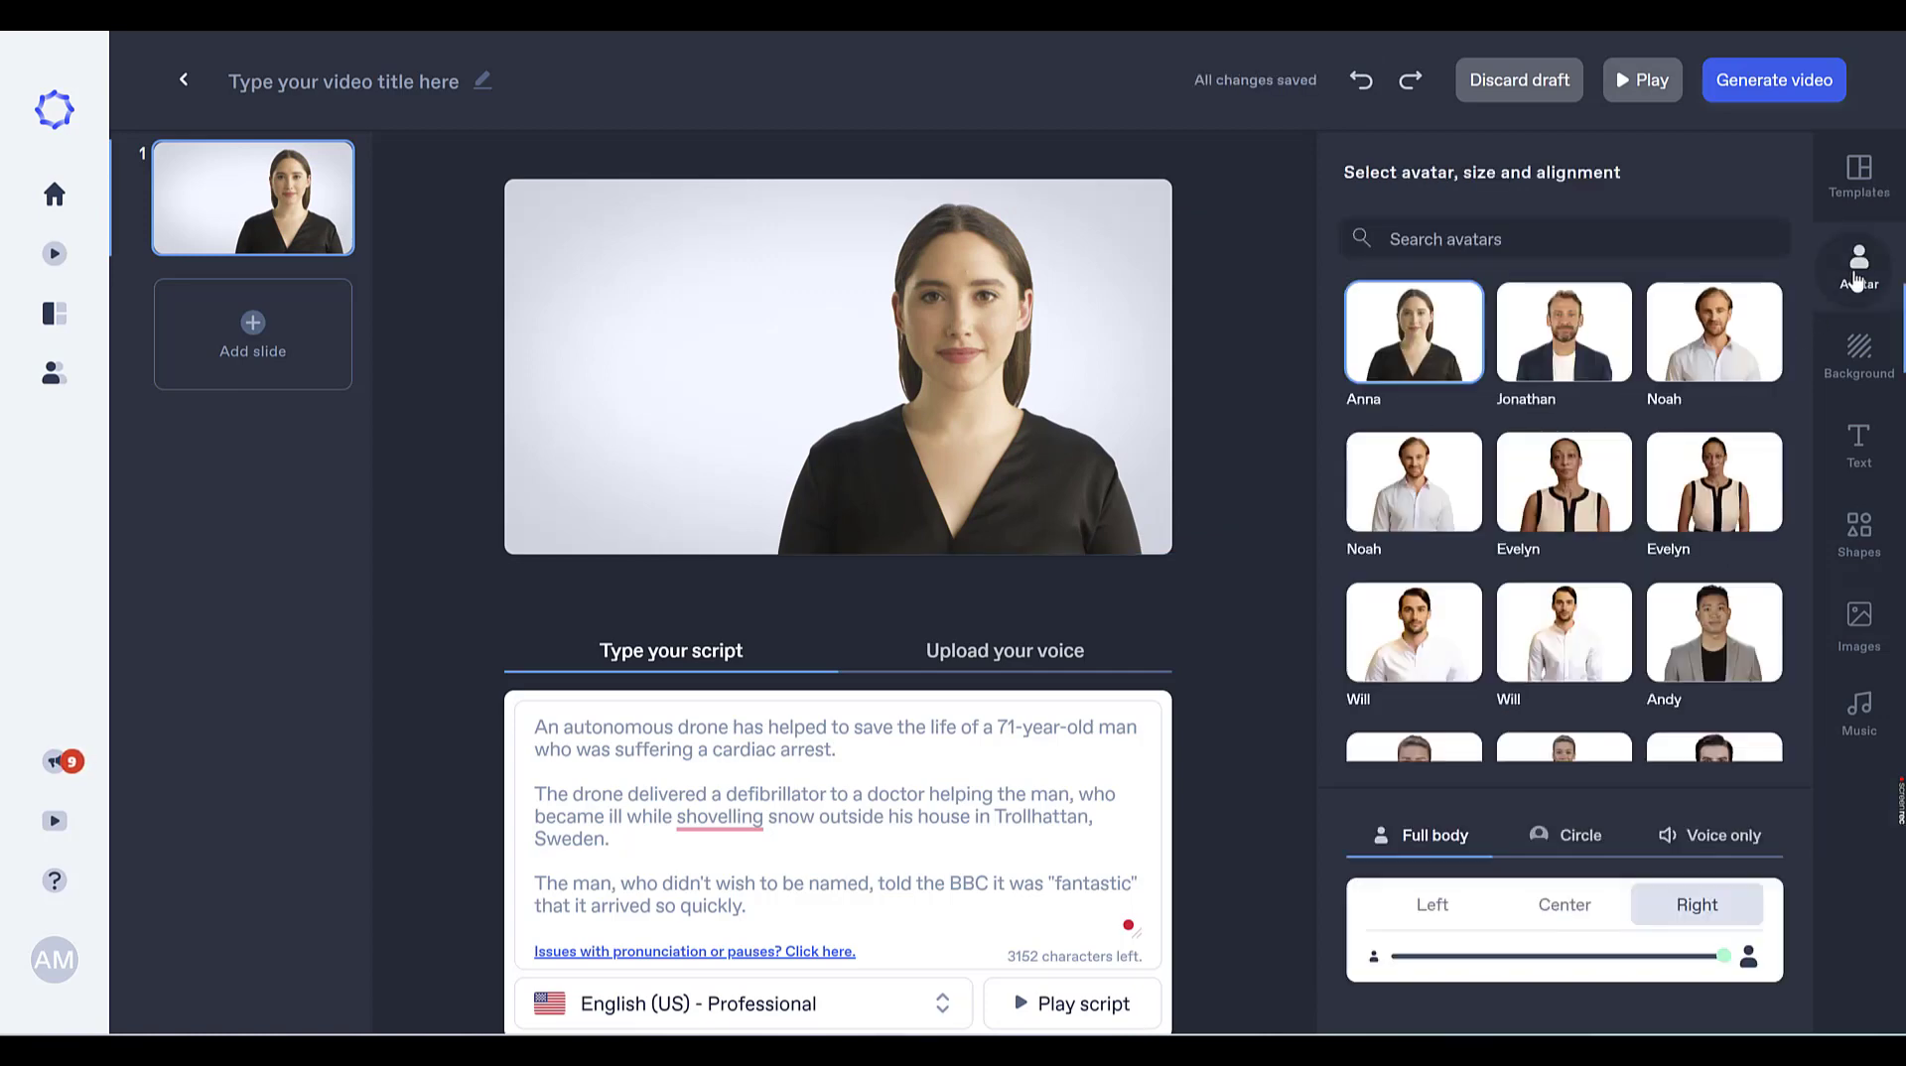
# Step: Try Soft pink, then set the White café image as the slide background
pyautogui.click(1854, 363)
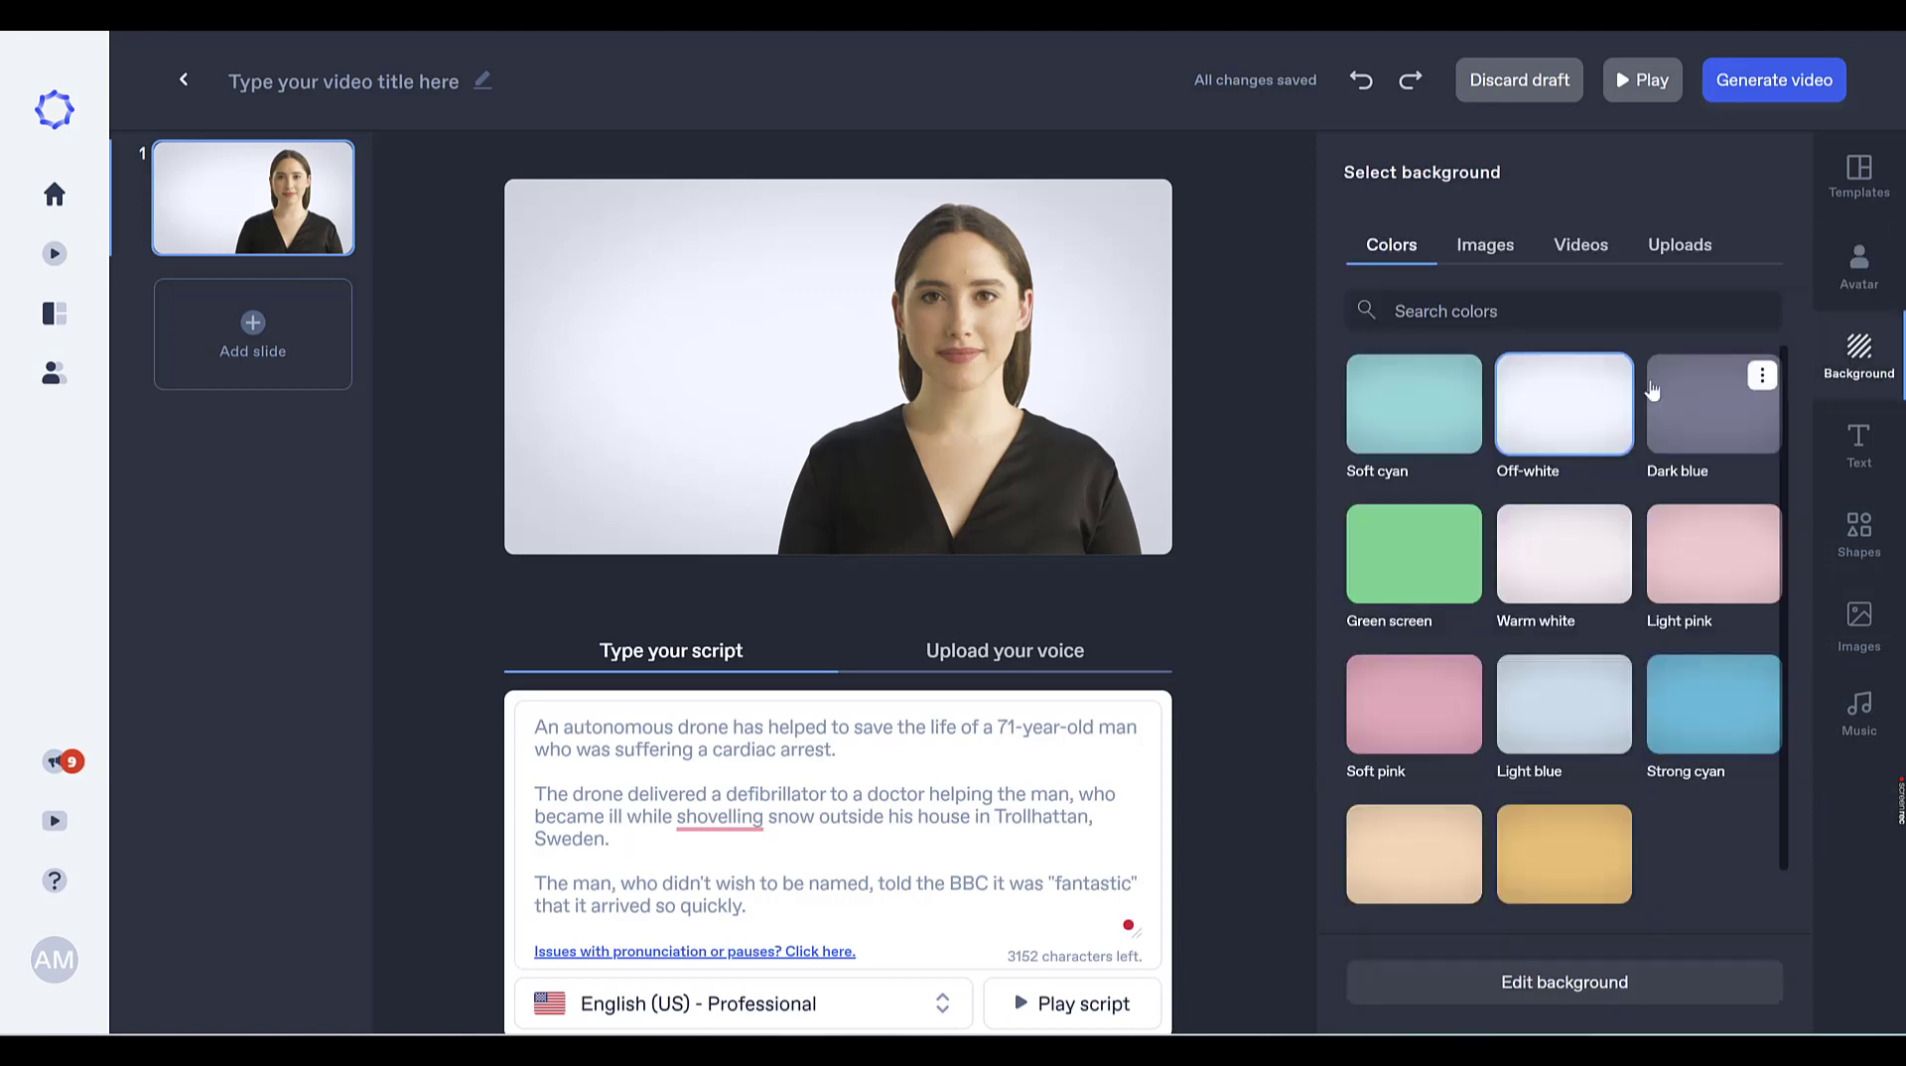
pyautogui.click(1445, 704)
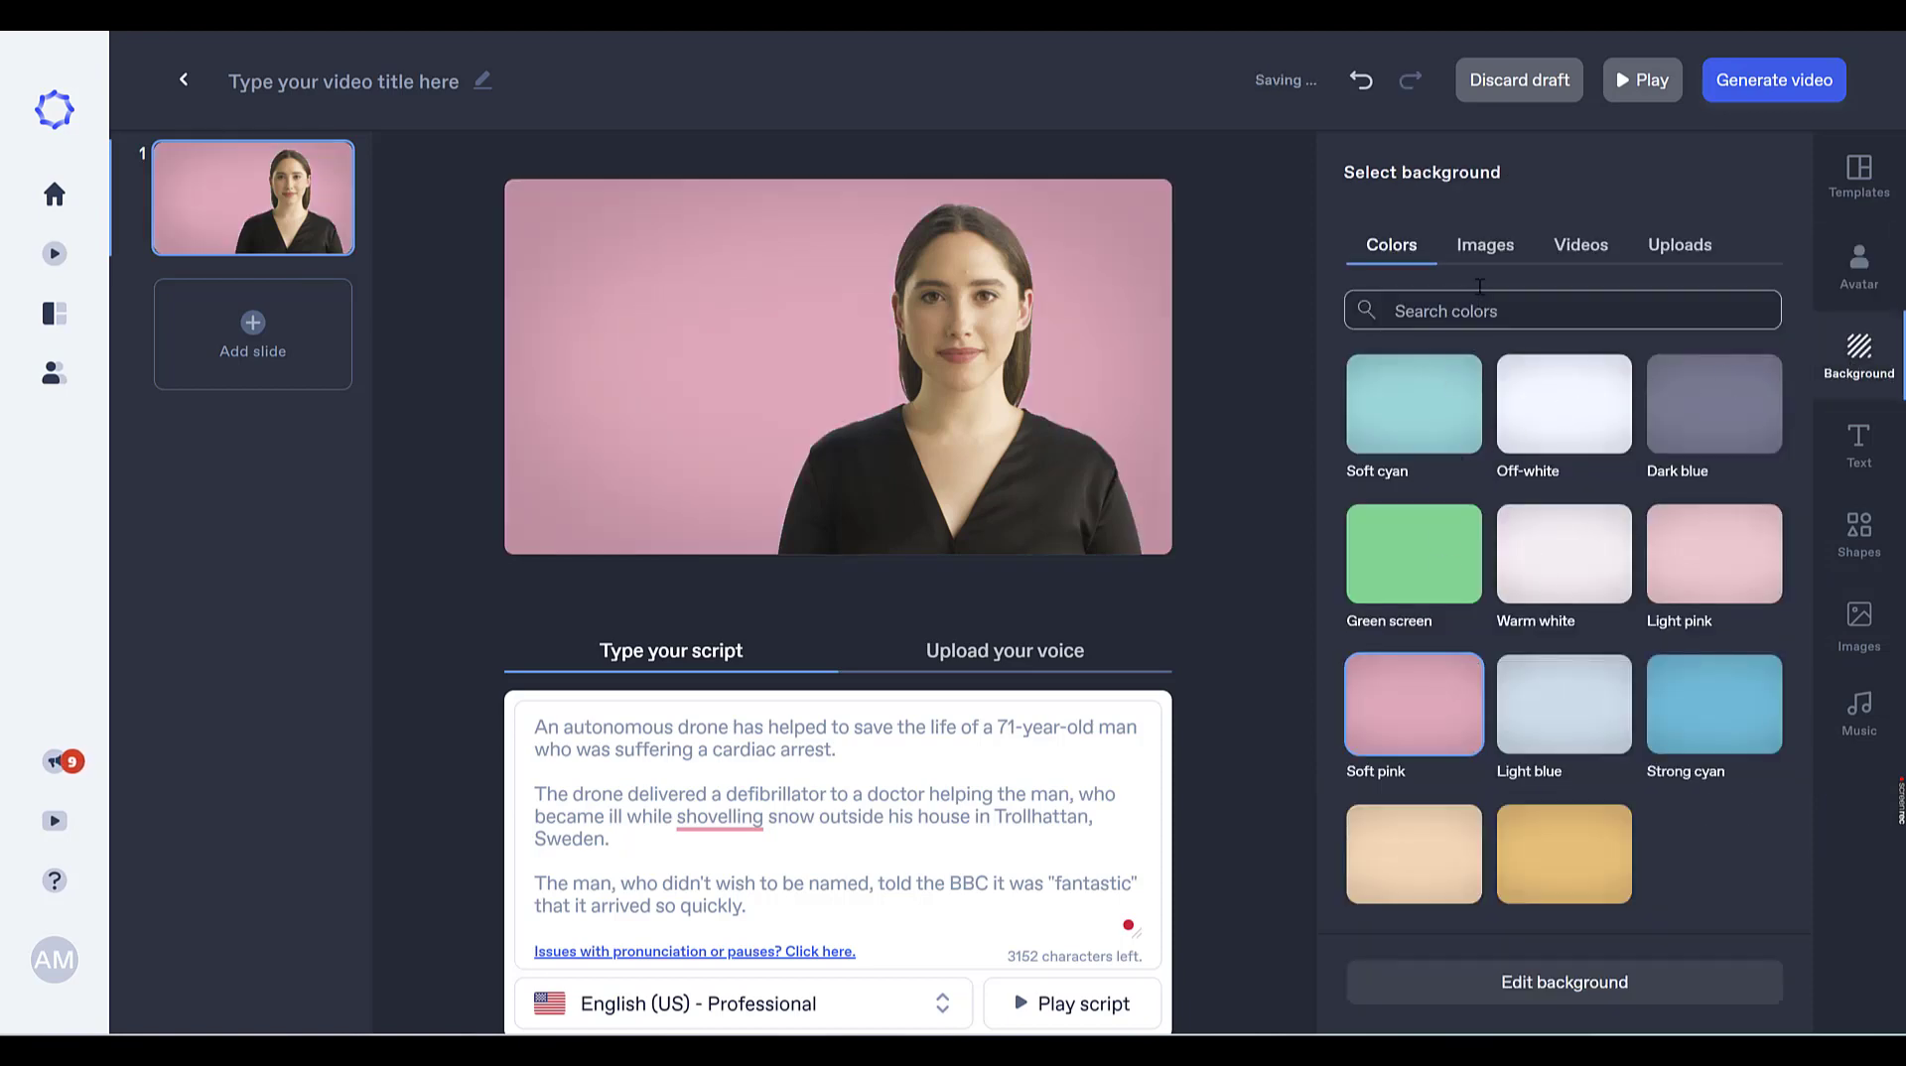
pyautogui.click(1485, 244)
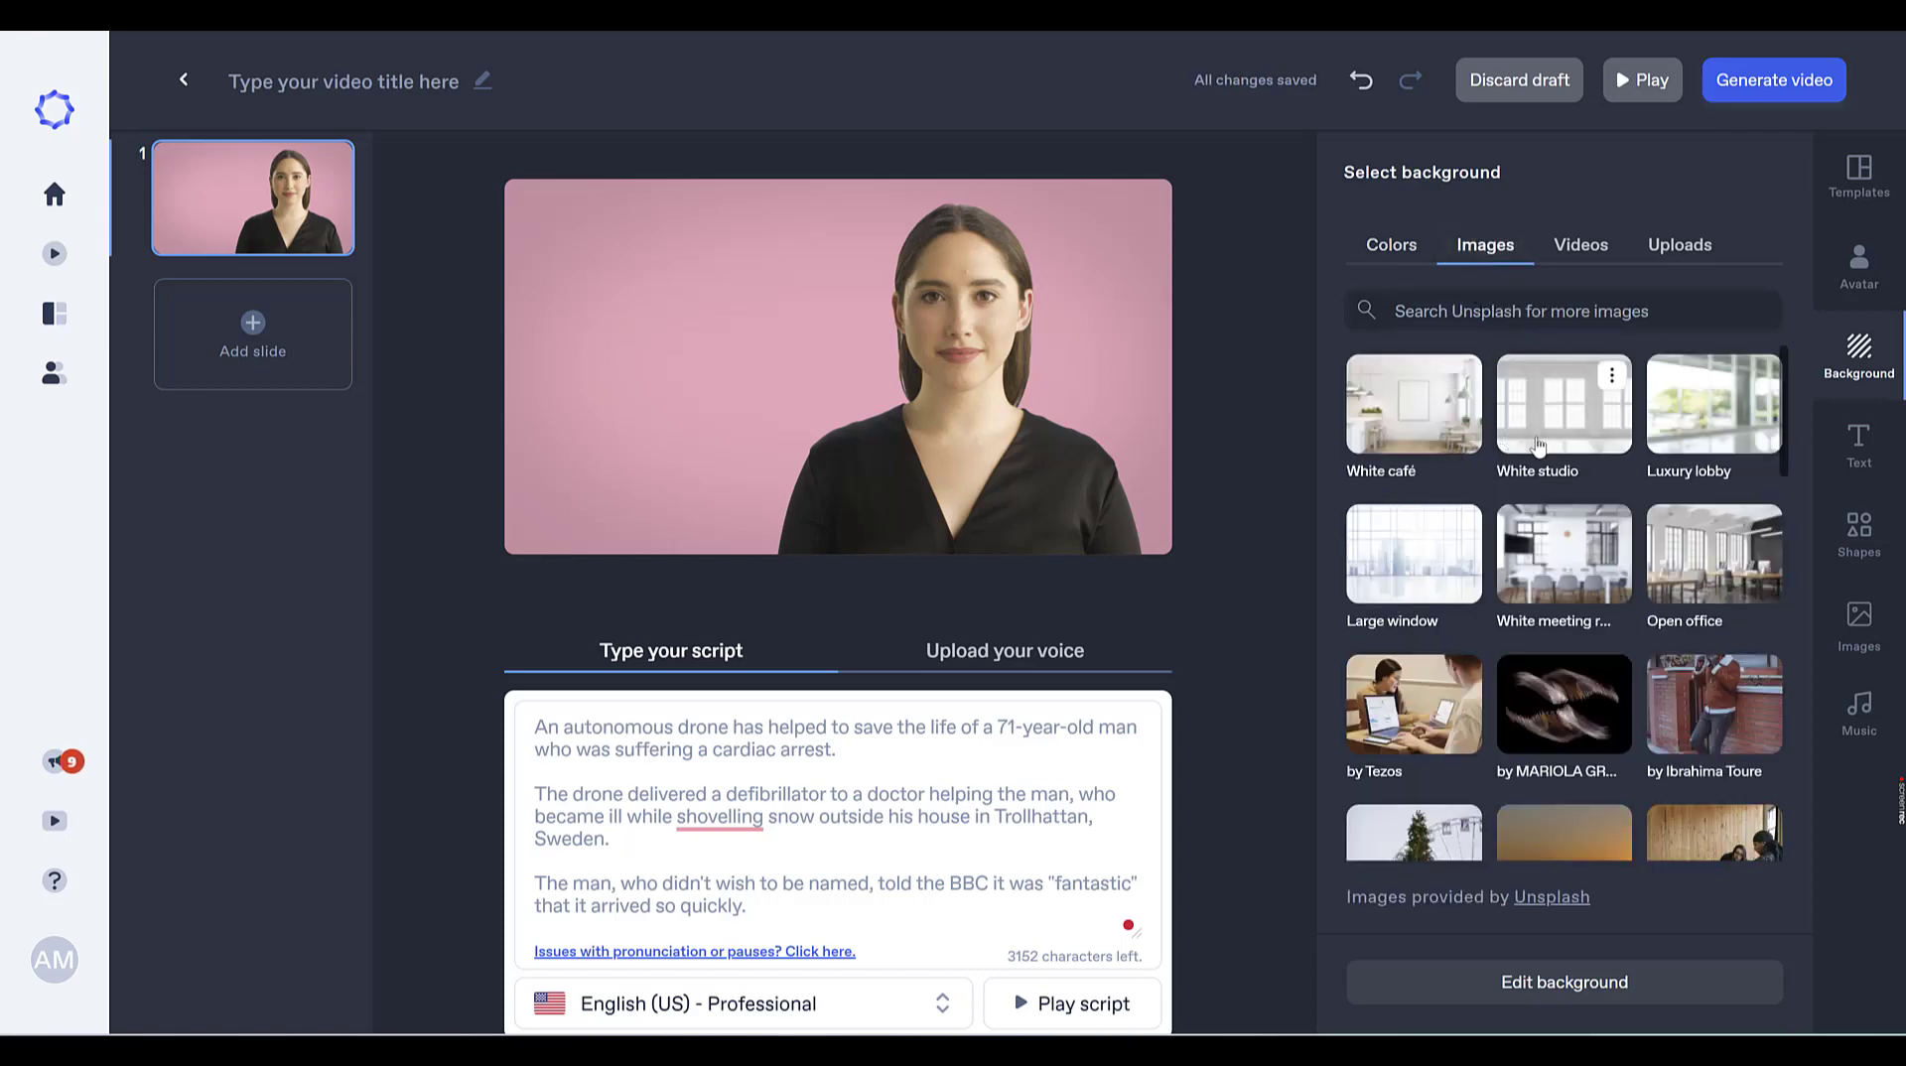
pyautogui.click(1430, 443)
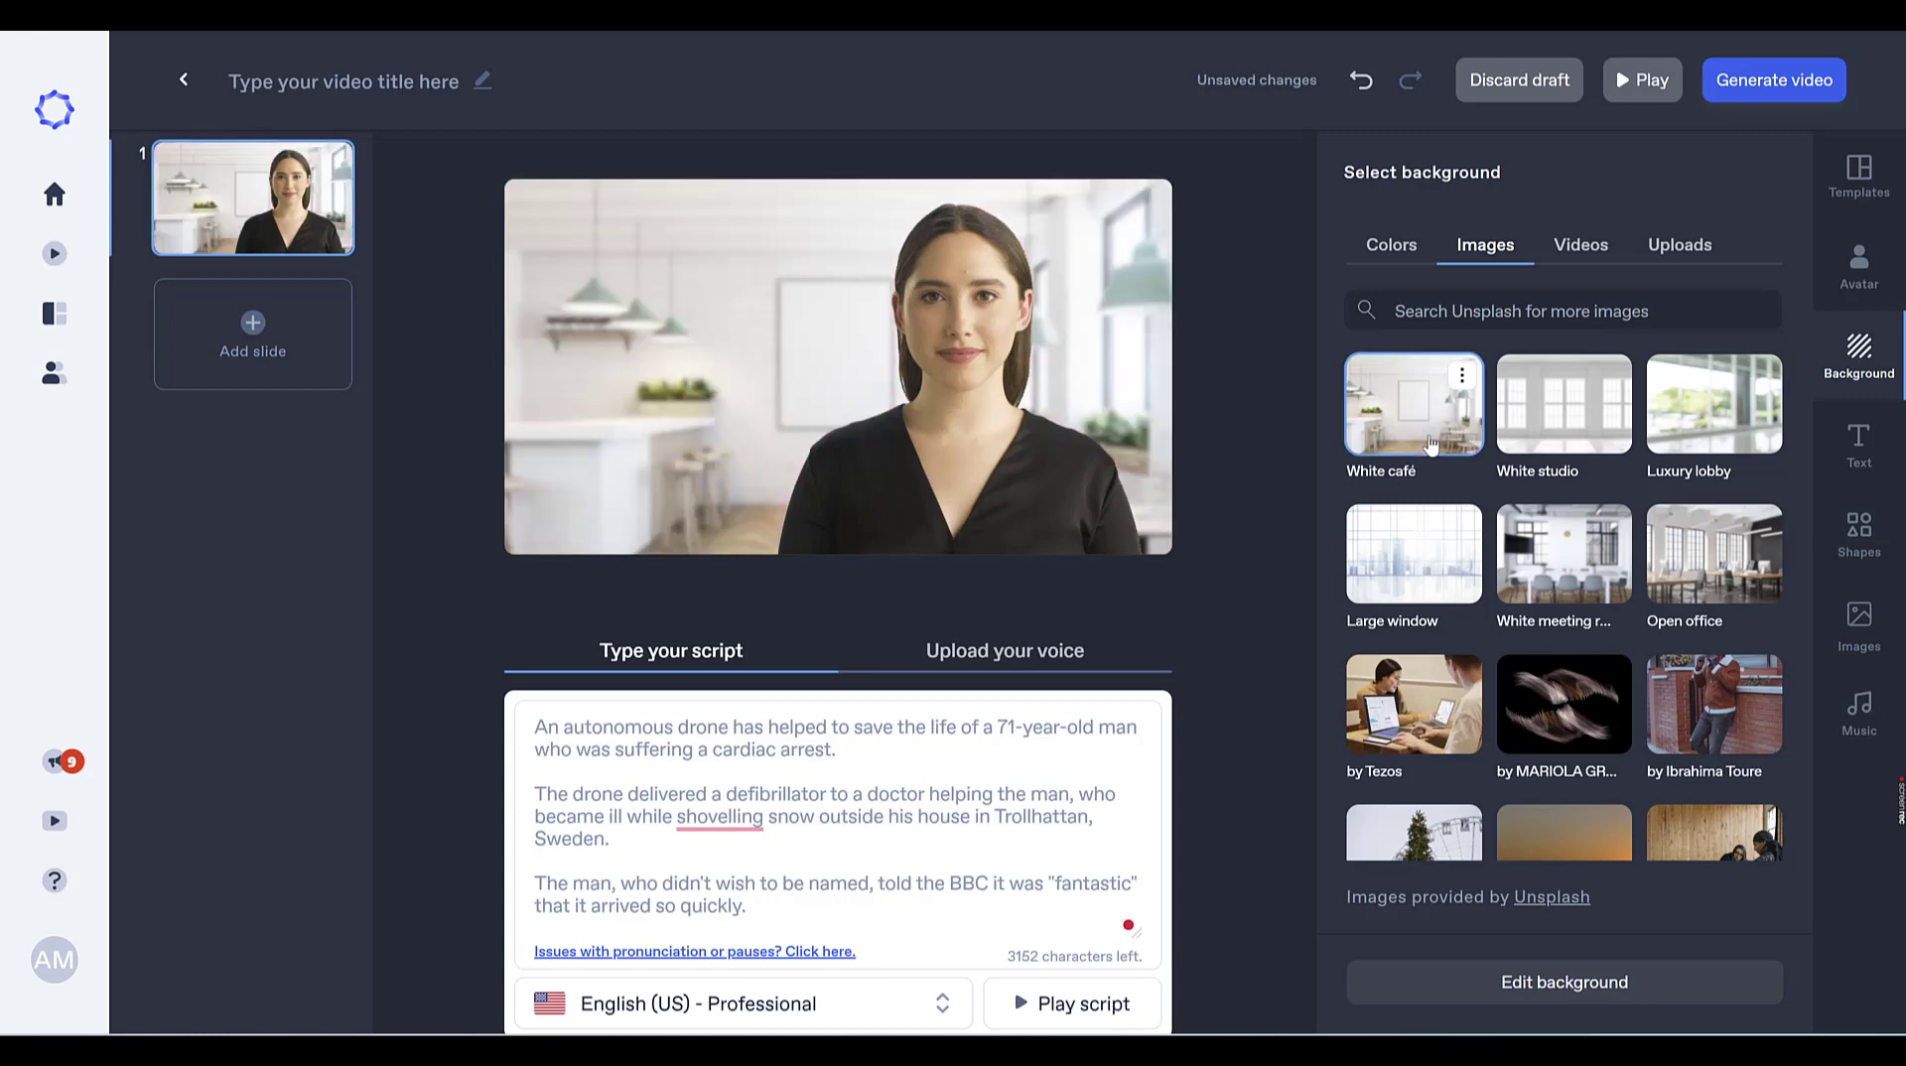
pyautogui.click(1592, 250)
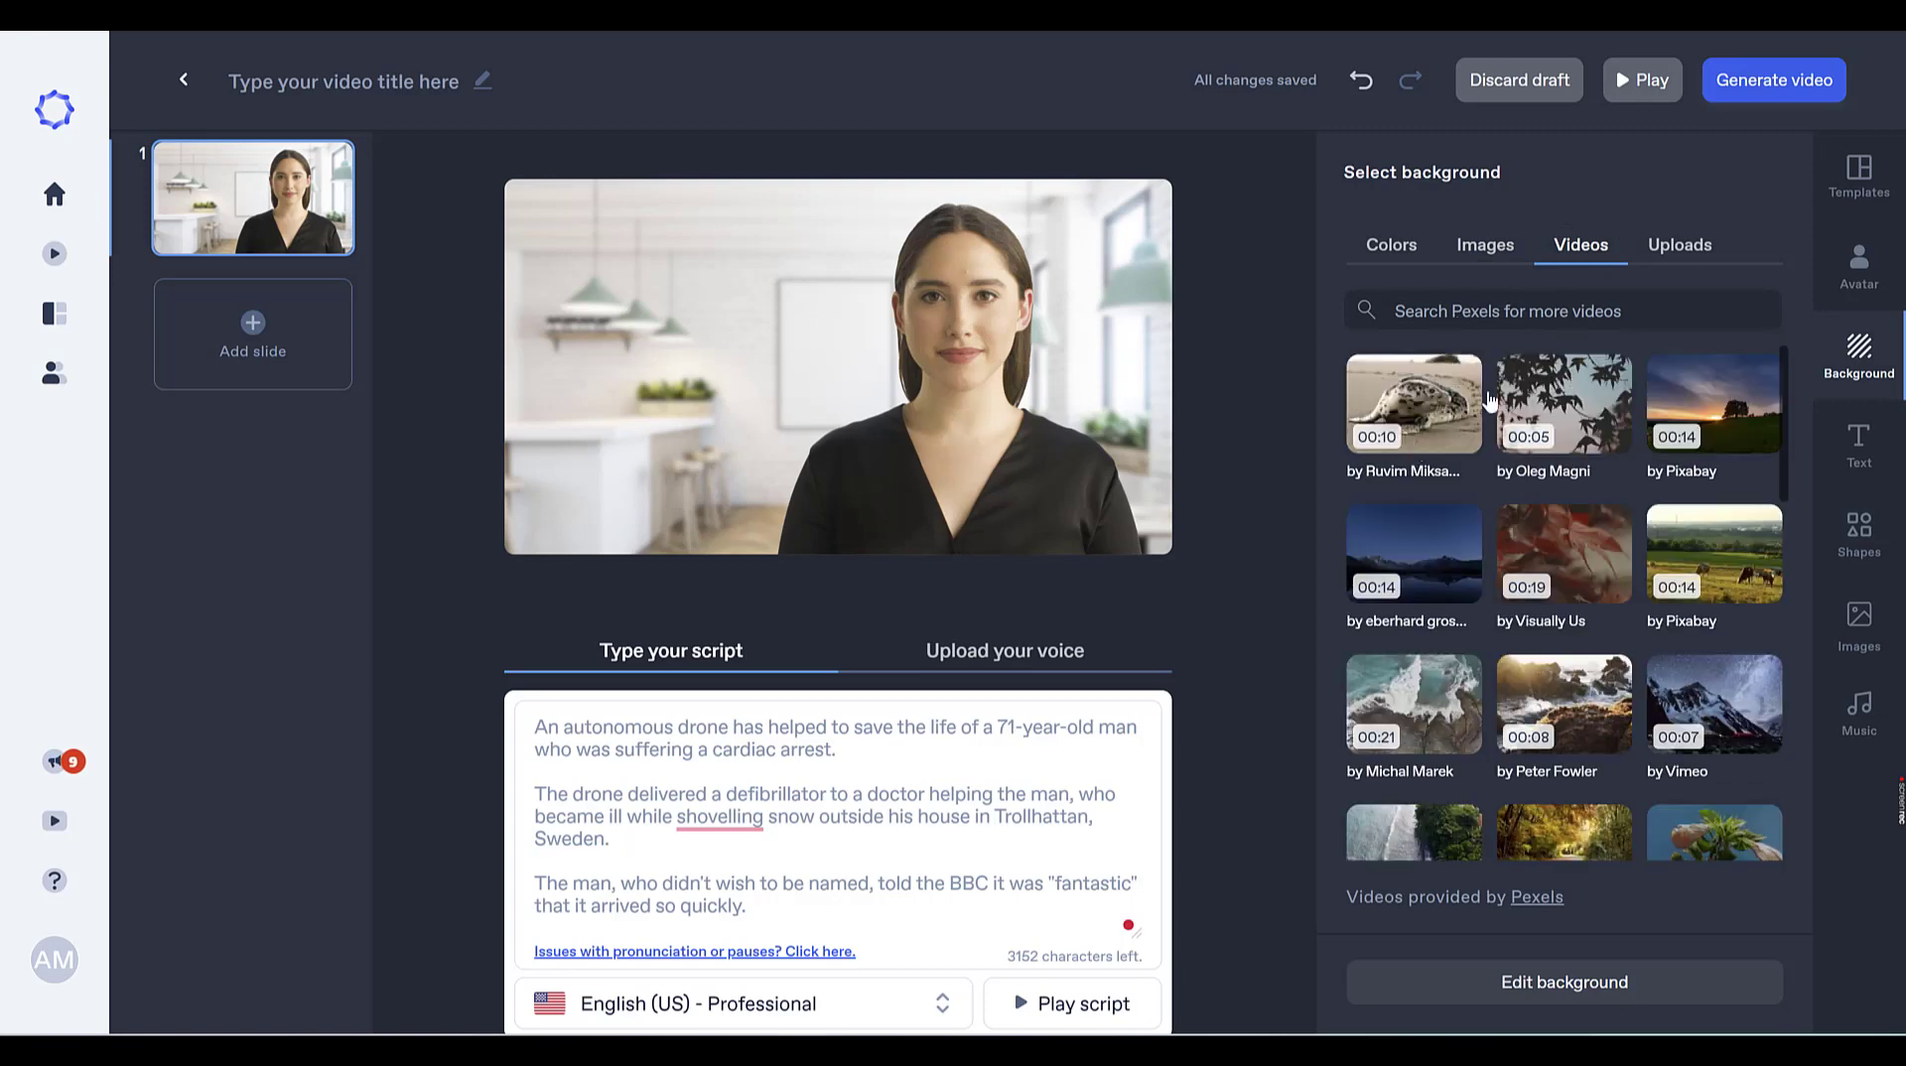
pyautogui.click(1684, 239)
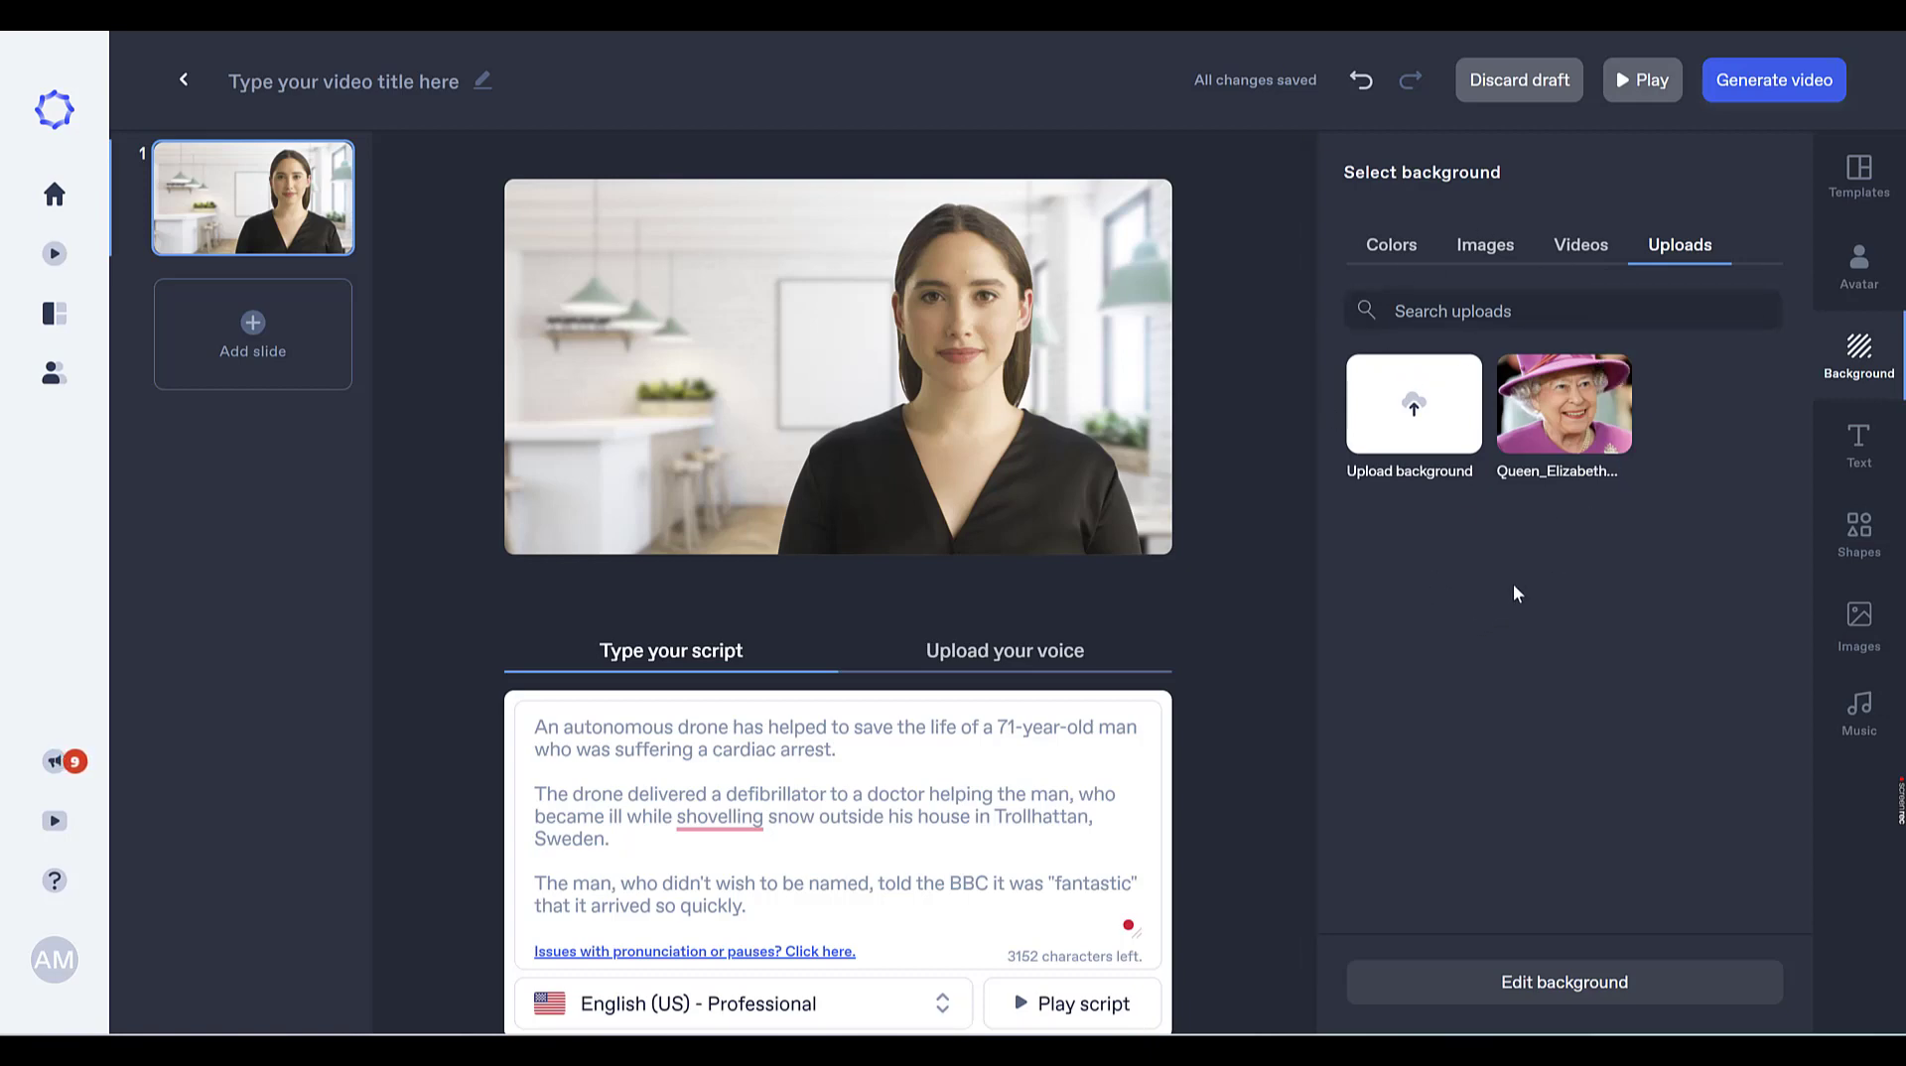
# Step: Add an 'Add title' heading to the slide and select its text
pyautogui.click(1860, 447)
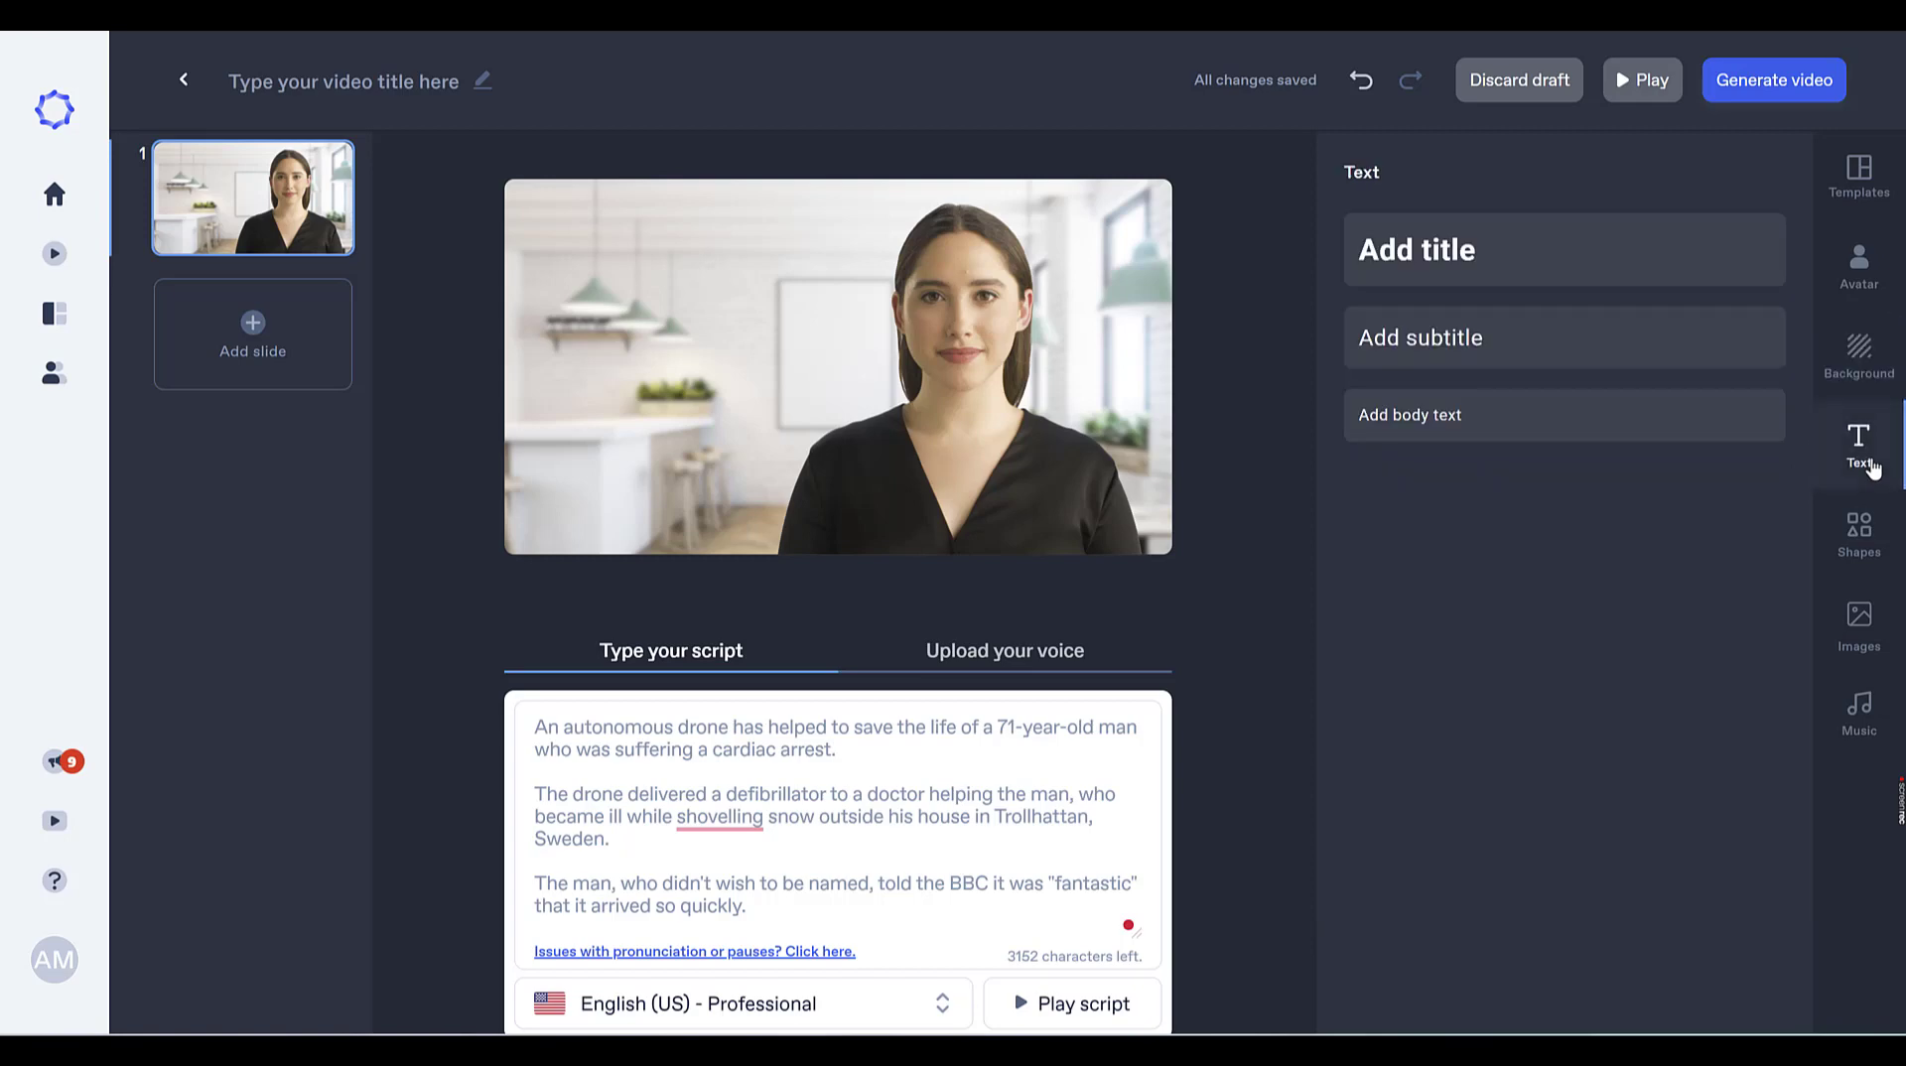
pyautogui.click(1435, 255)
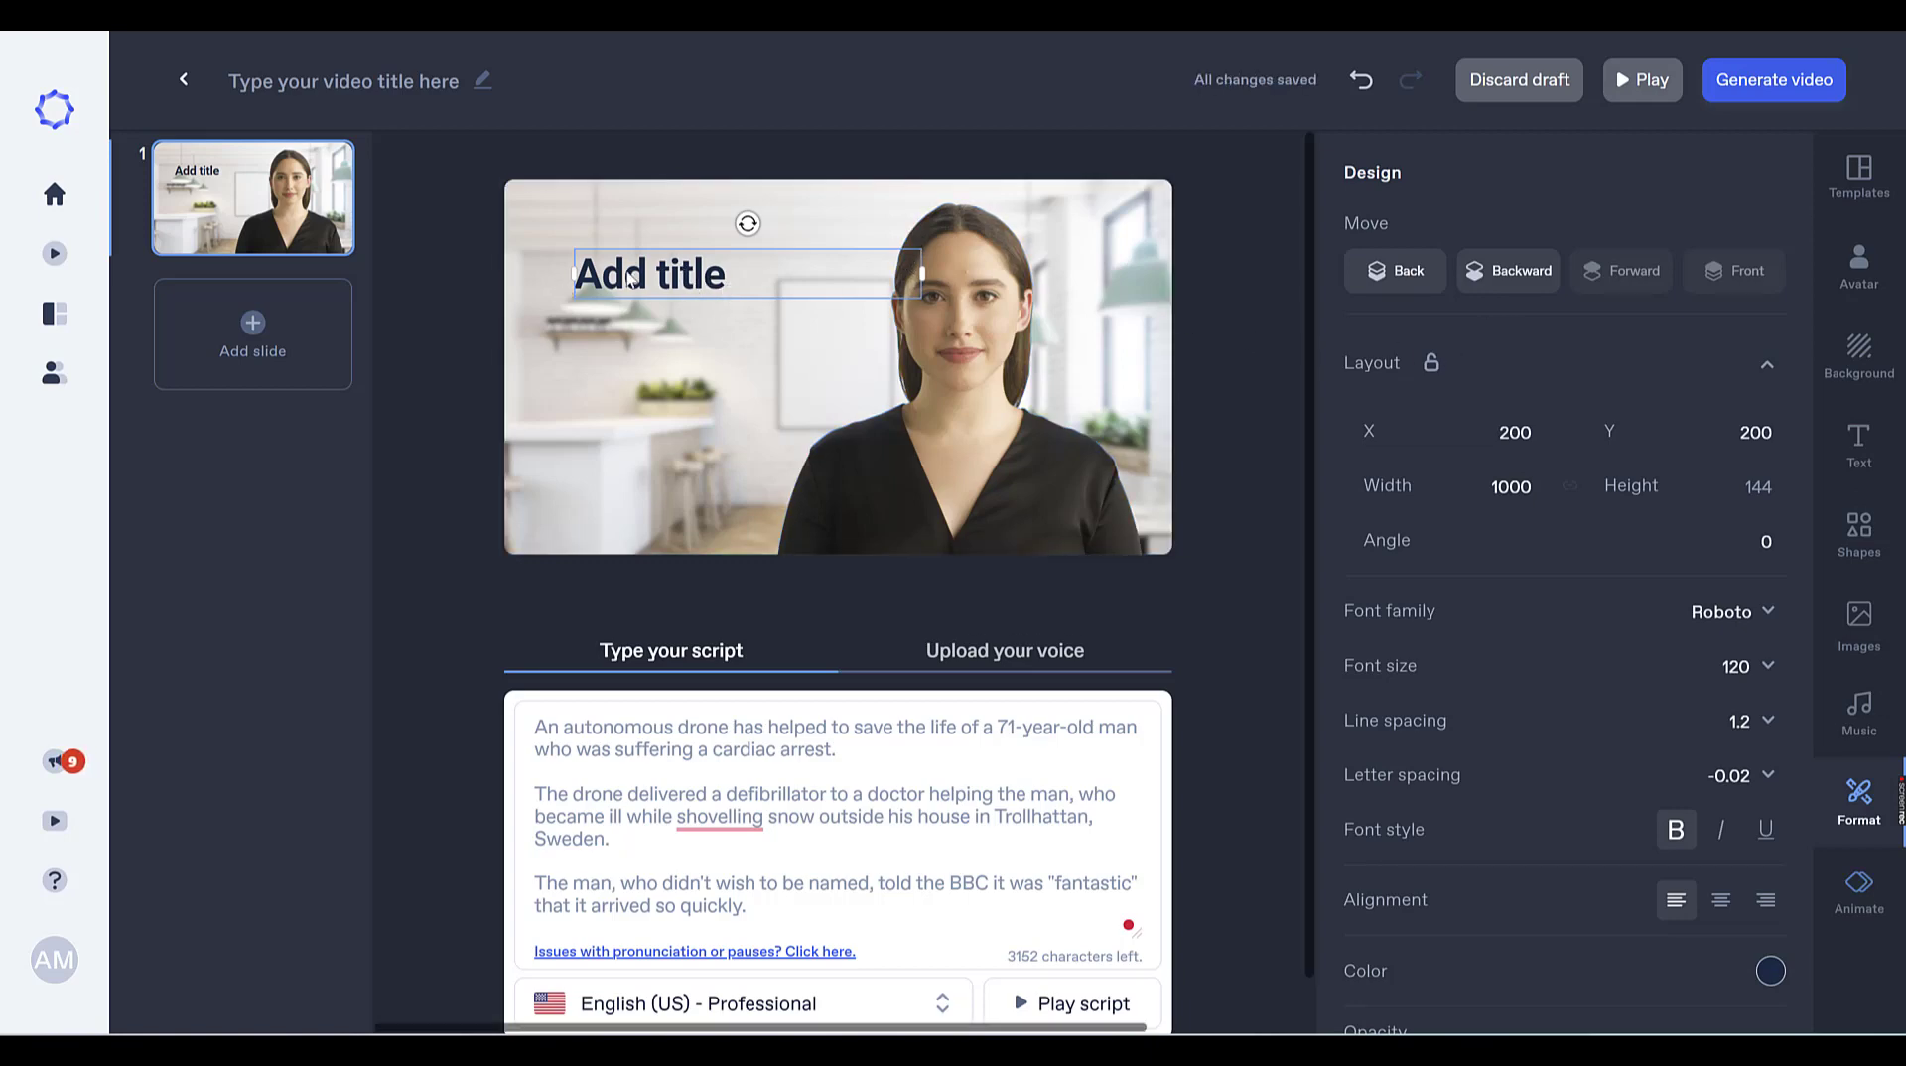
pyautogui.click(629, 279)
pyautogui.hotkey('ctrl', 'a')
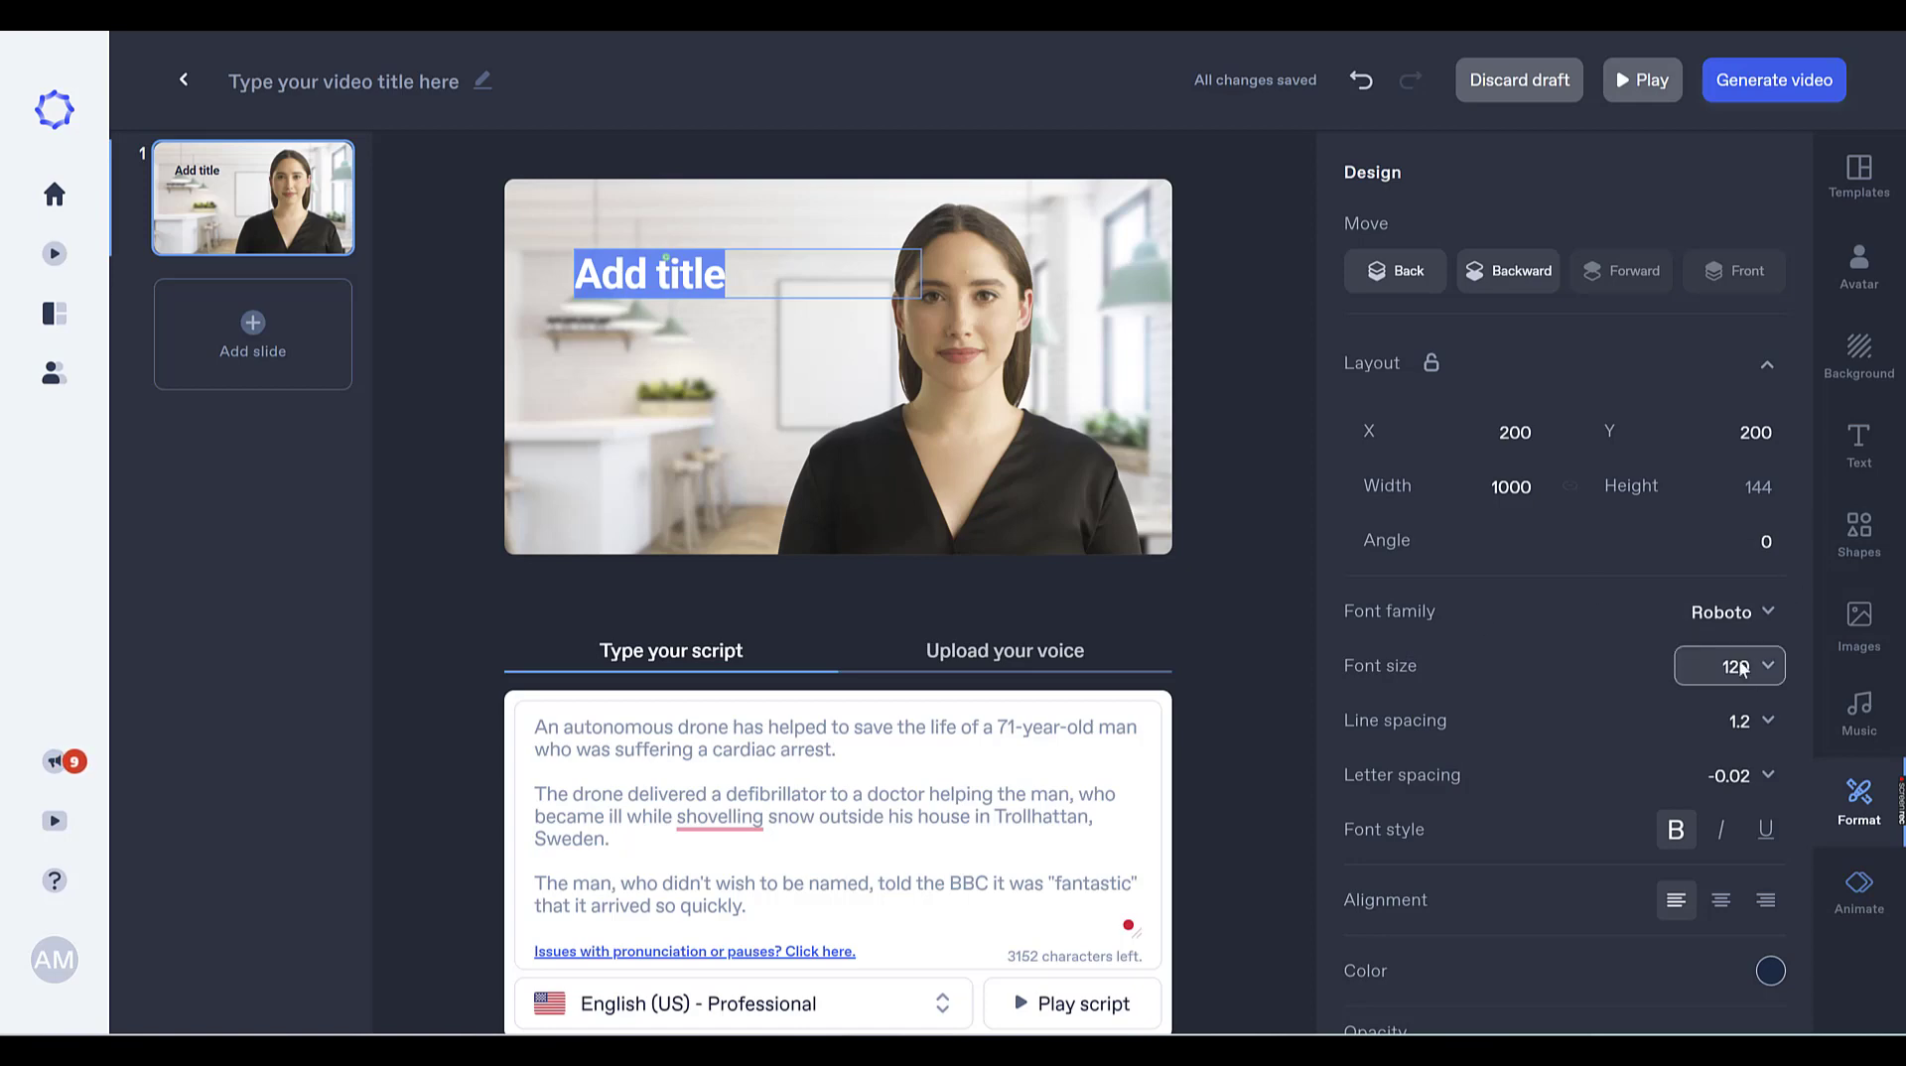
pyautogui.scroll(-3, 1742, 669)
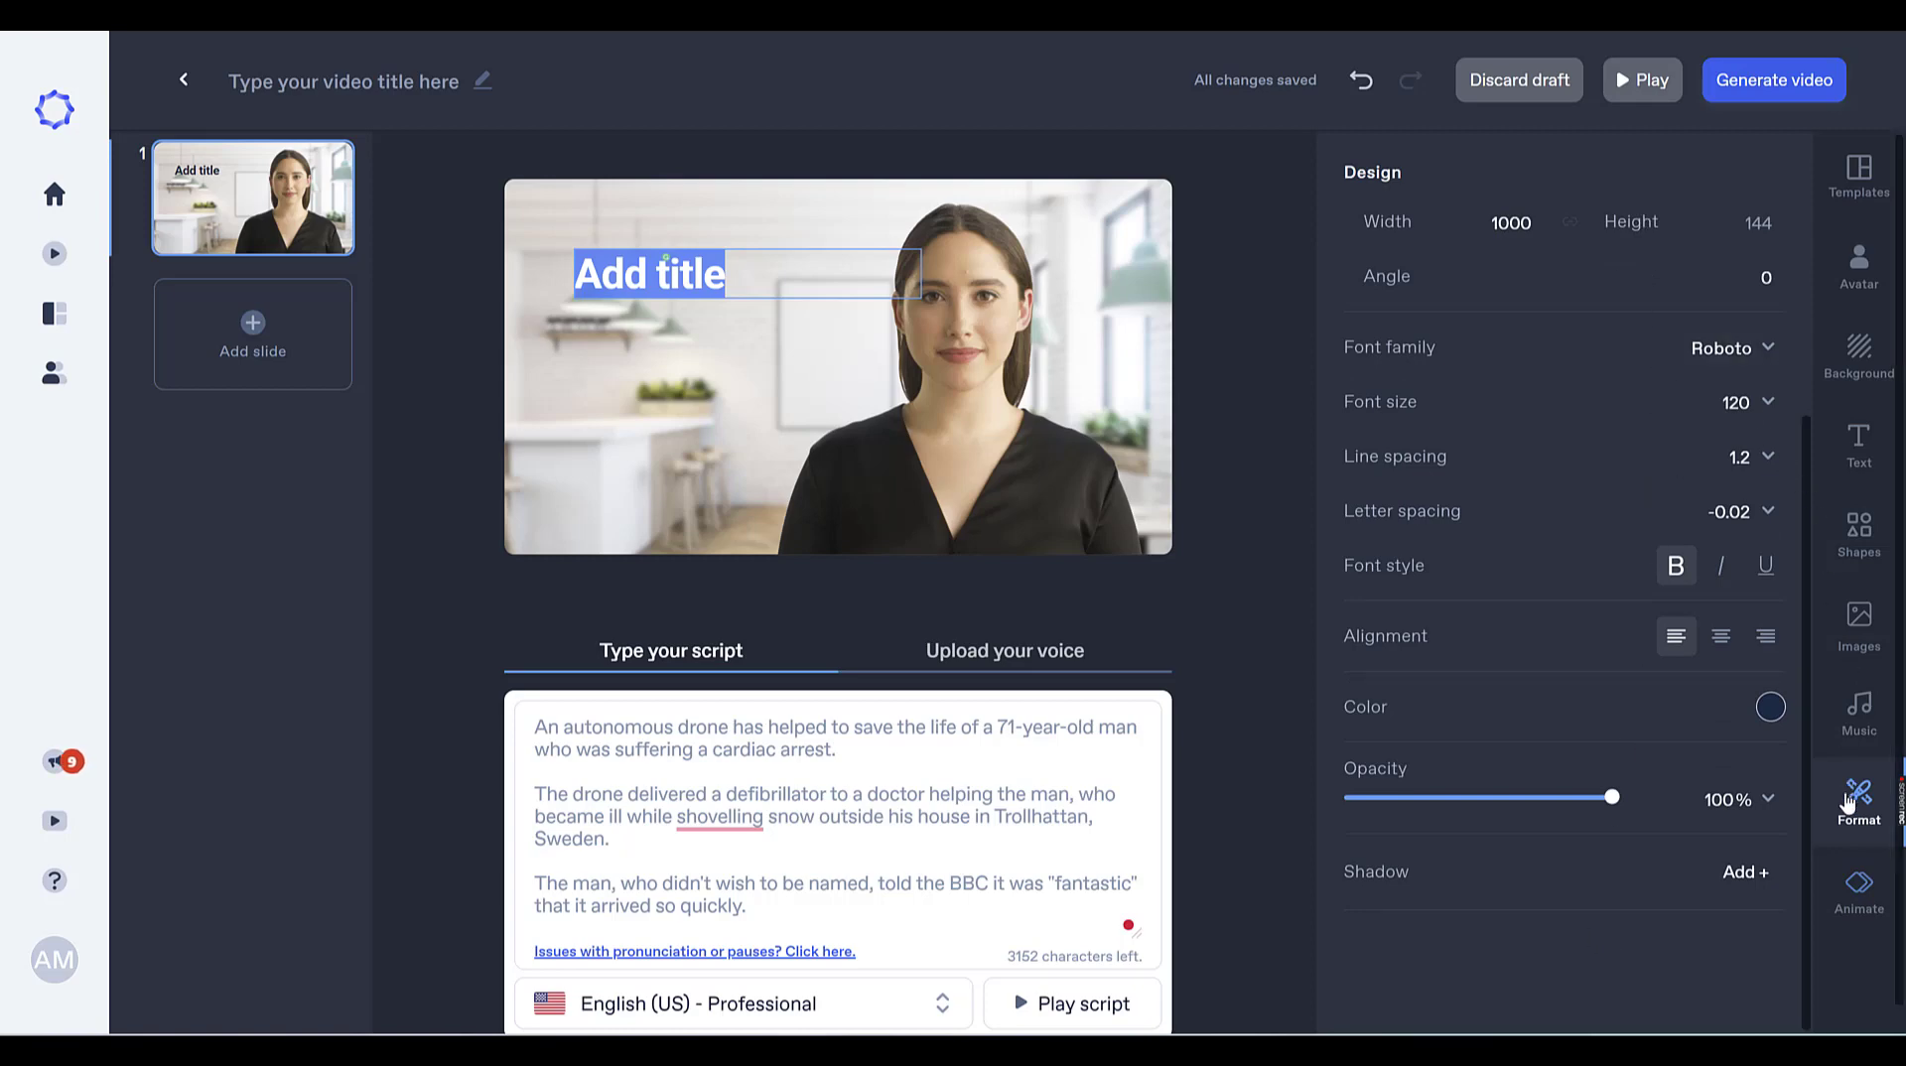
pyautogui.click(1852, 886)
# Step: Move the 'Add title' heading lower and further left
pyautogui.click(1859, 455)
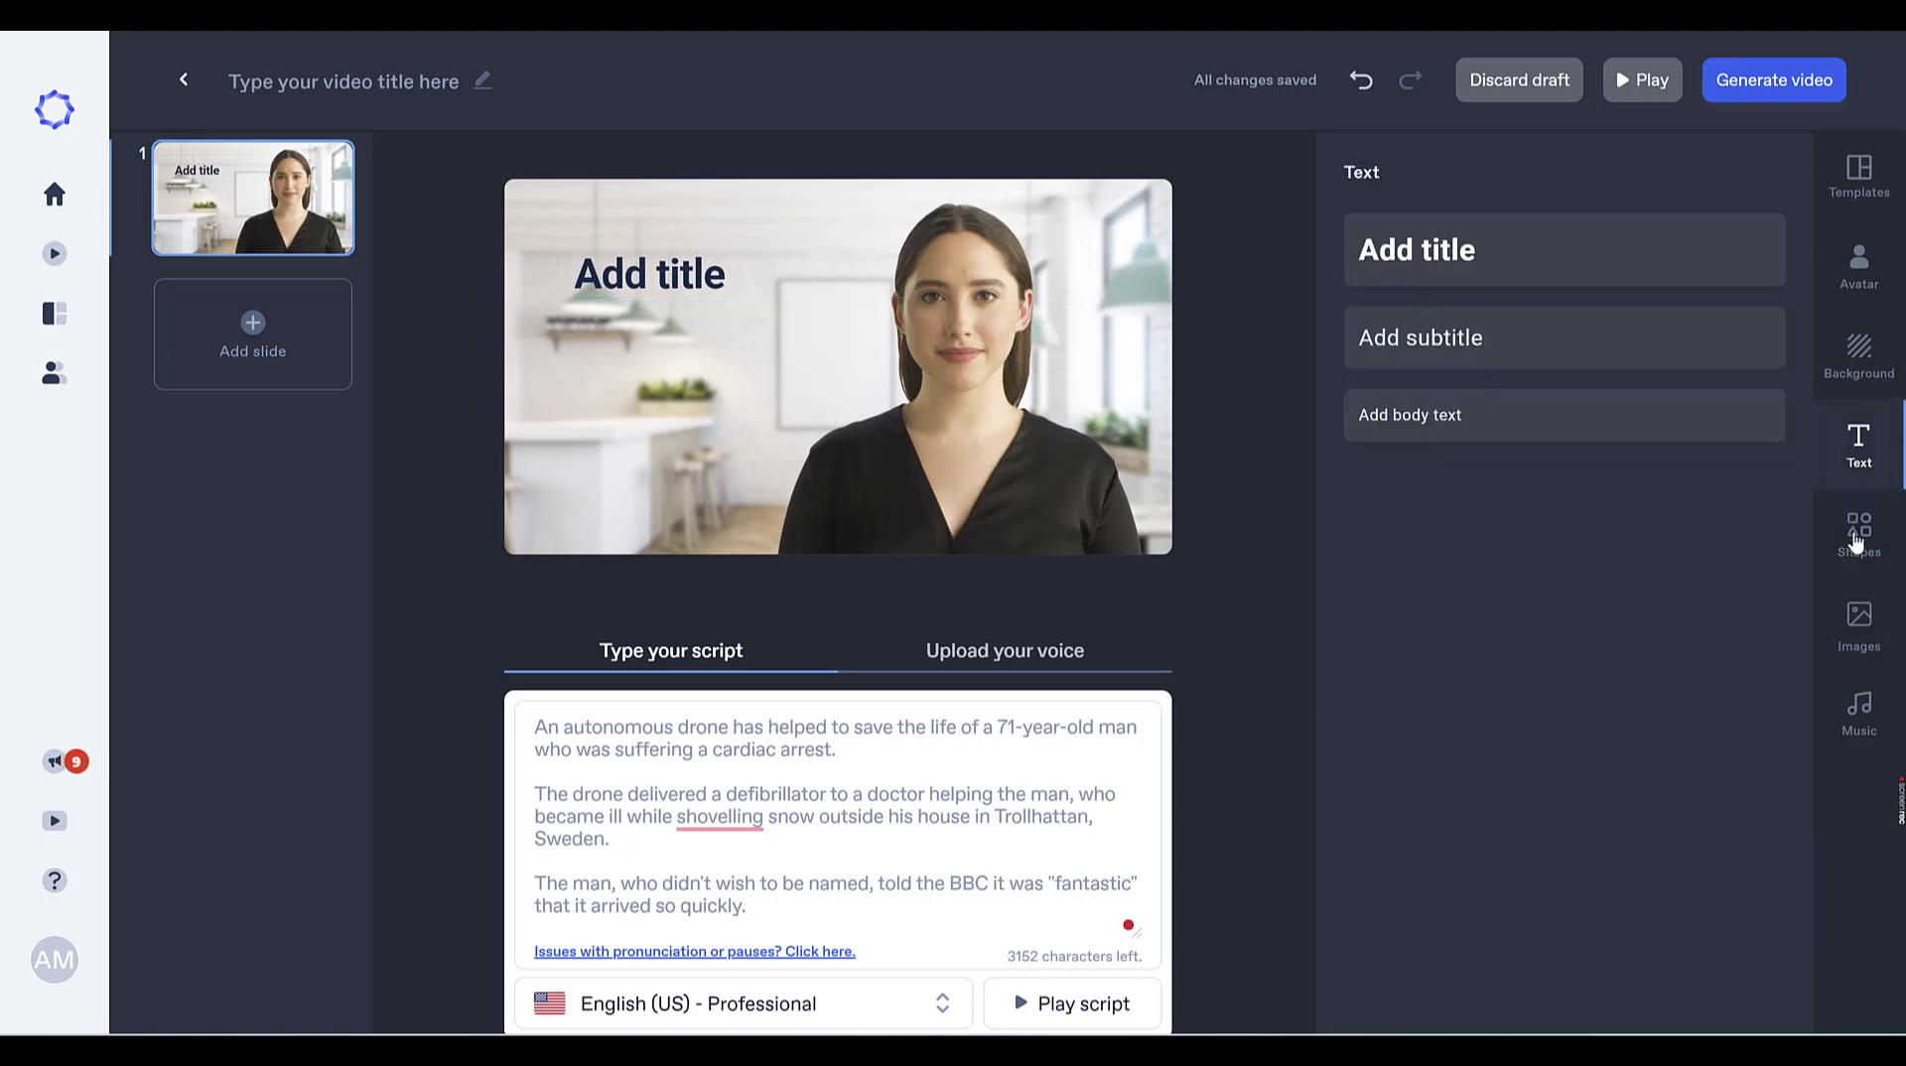
pyautogui.click(1856, 542)
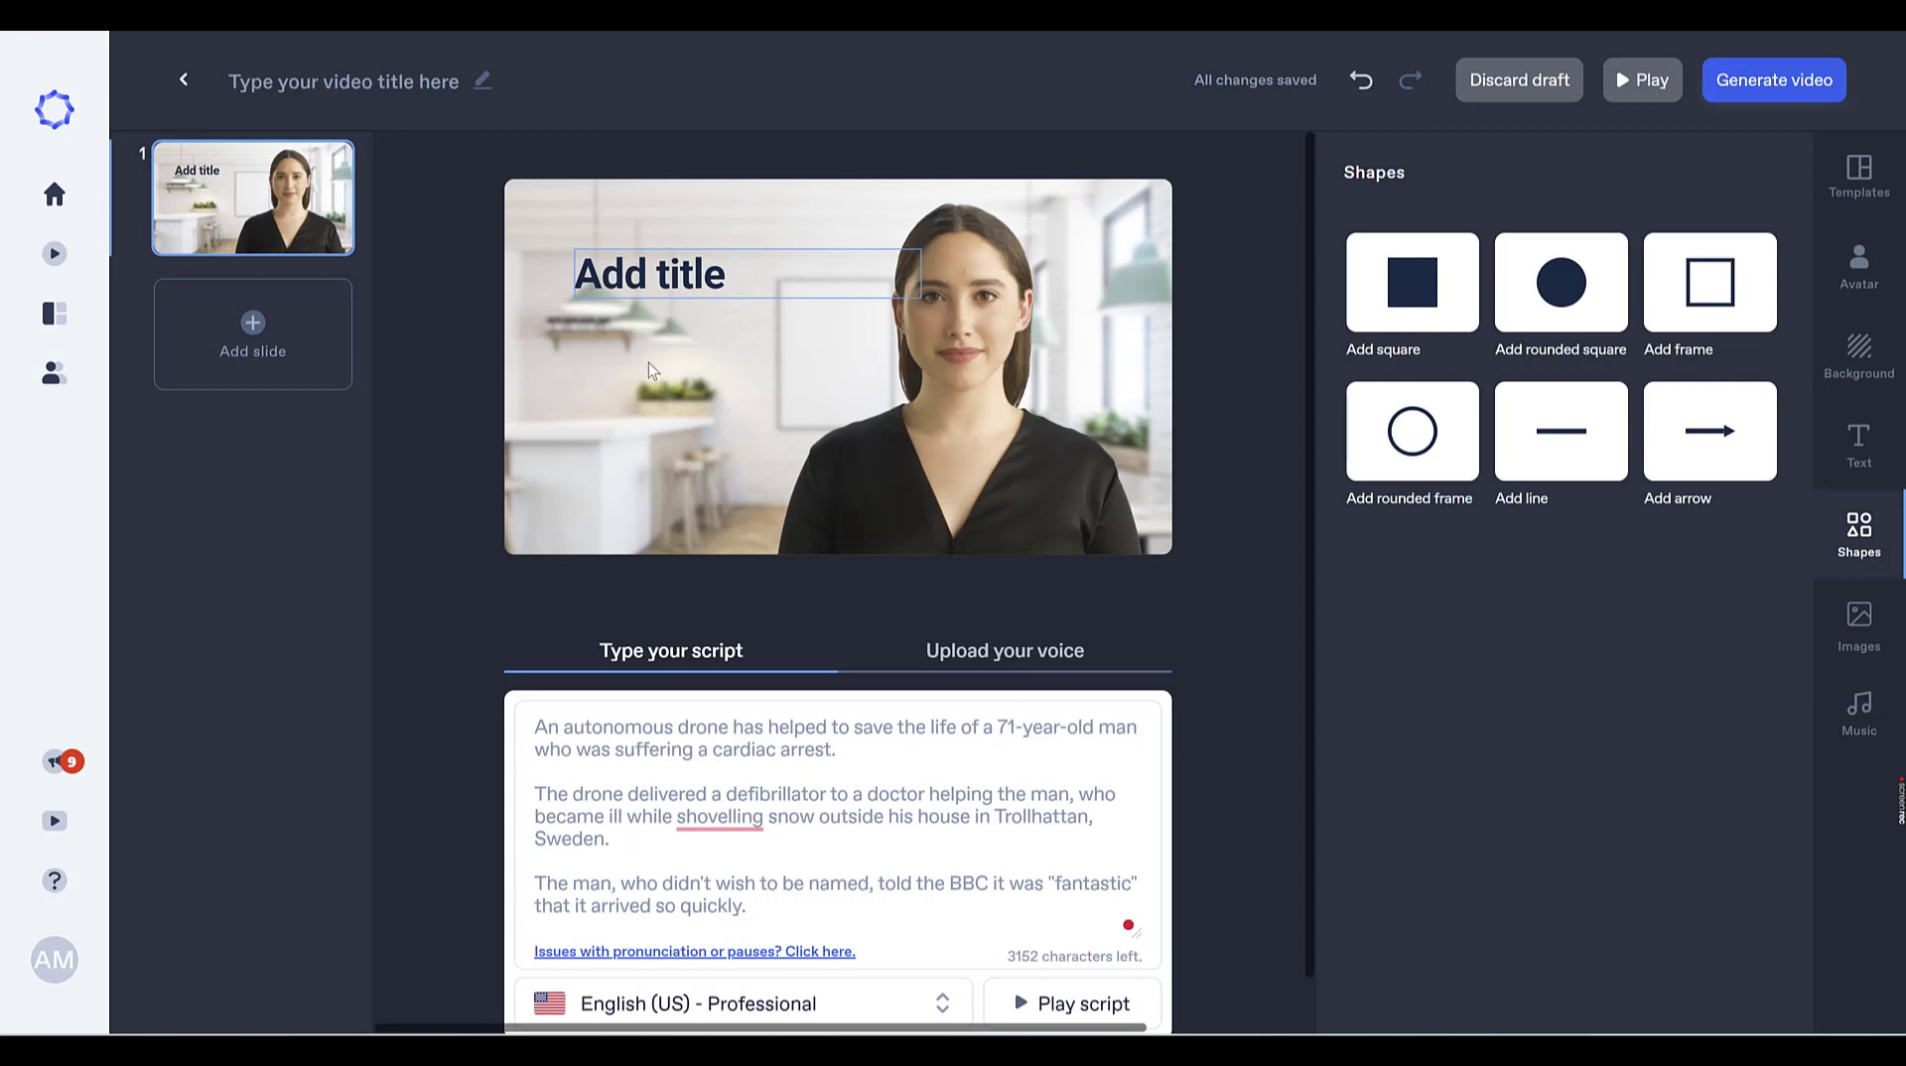
pyautogui.moveTo(688, 291); pyautogui.dragTo(647, 354)
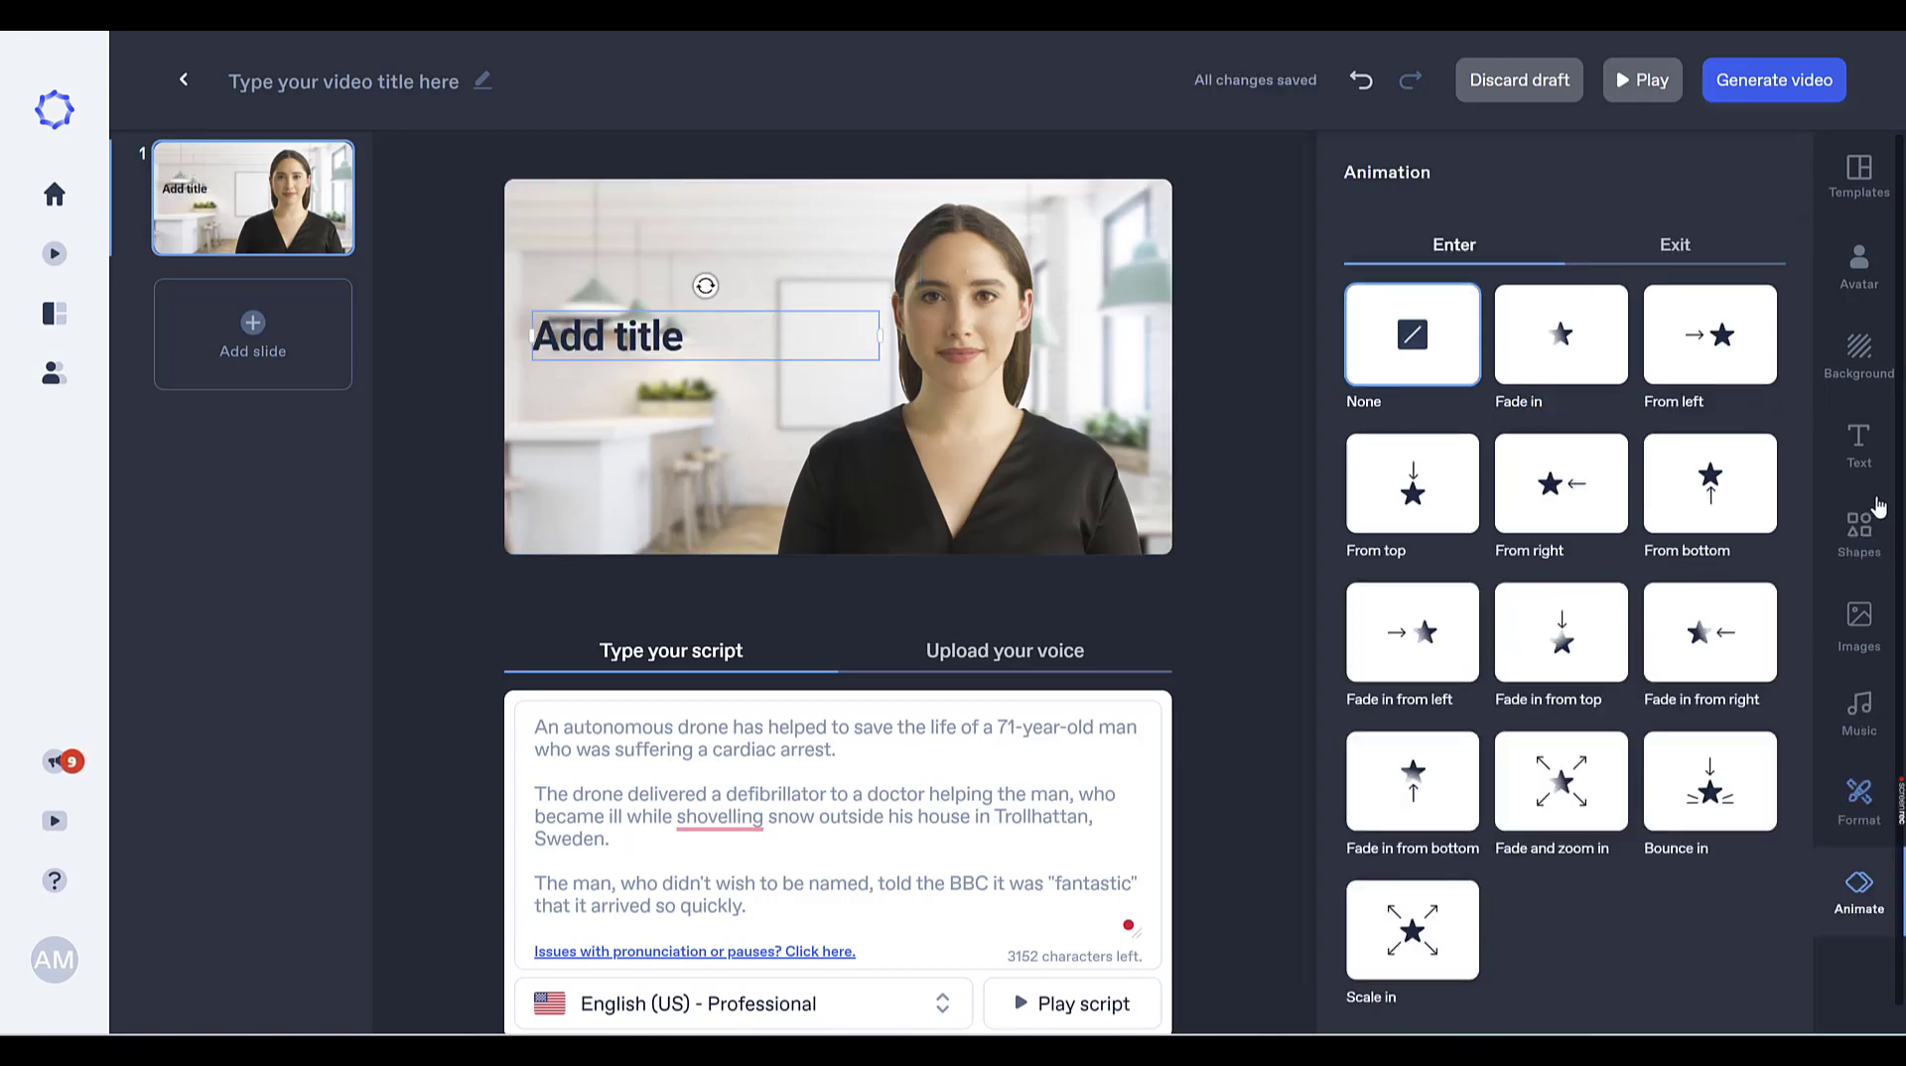
# Step: Place the uploaded Queen Elizabeth photo on the slide just above the title
pyautogui.click(1862, 619)
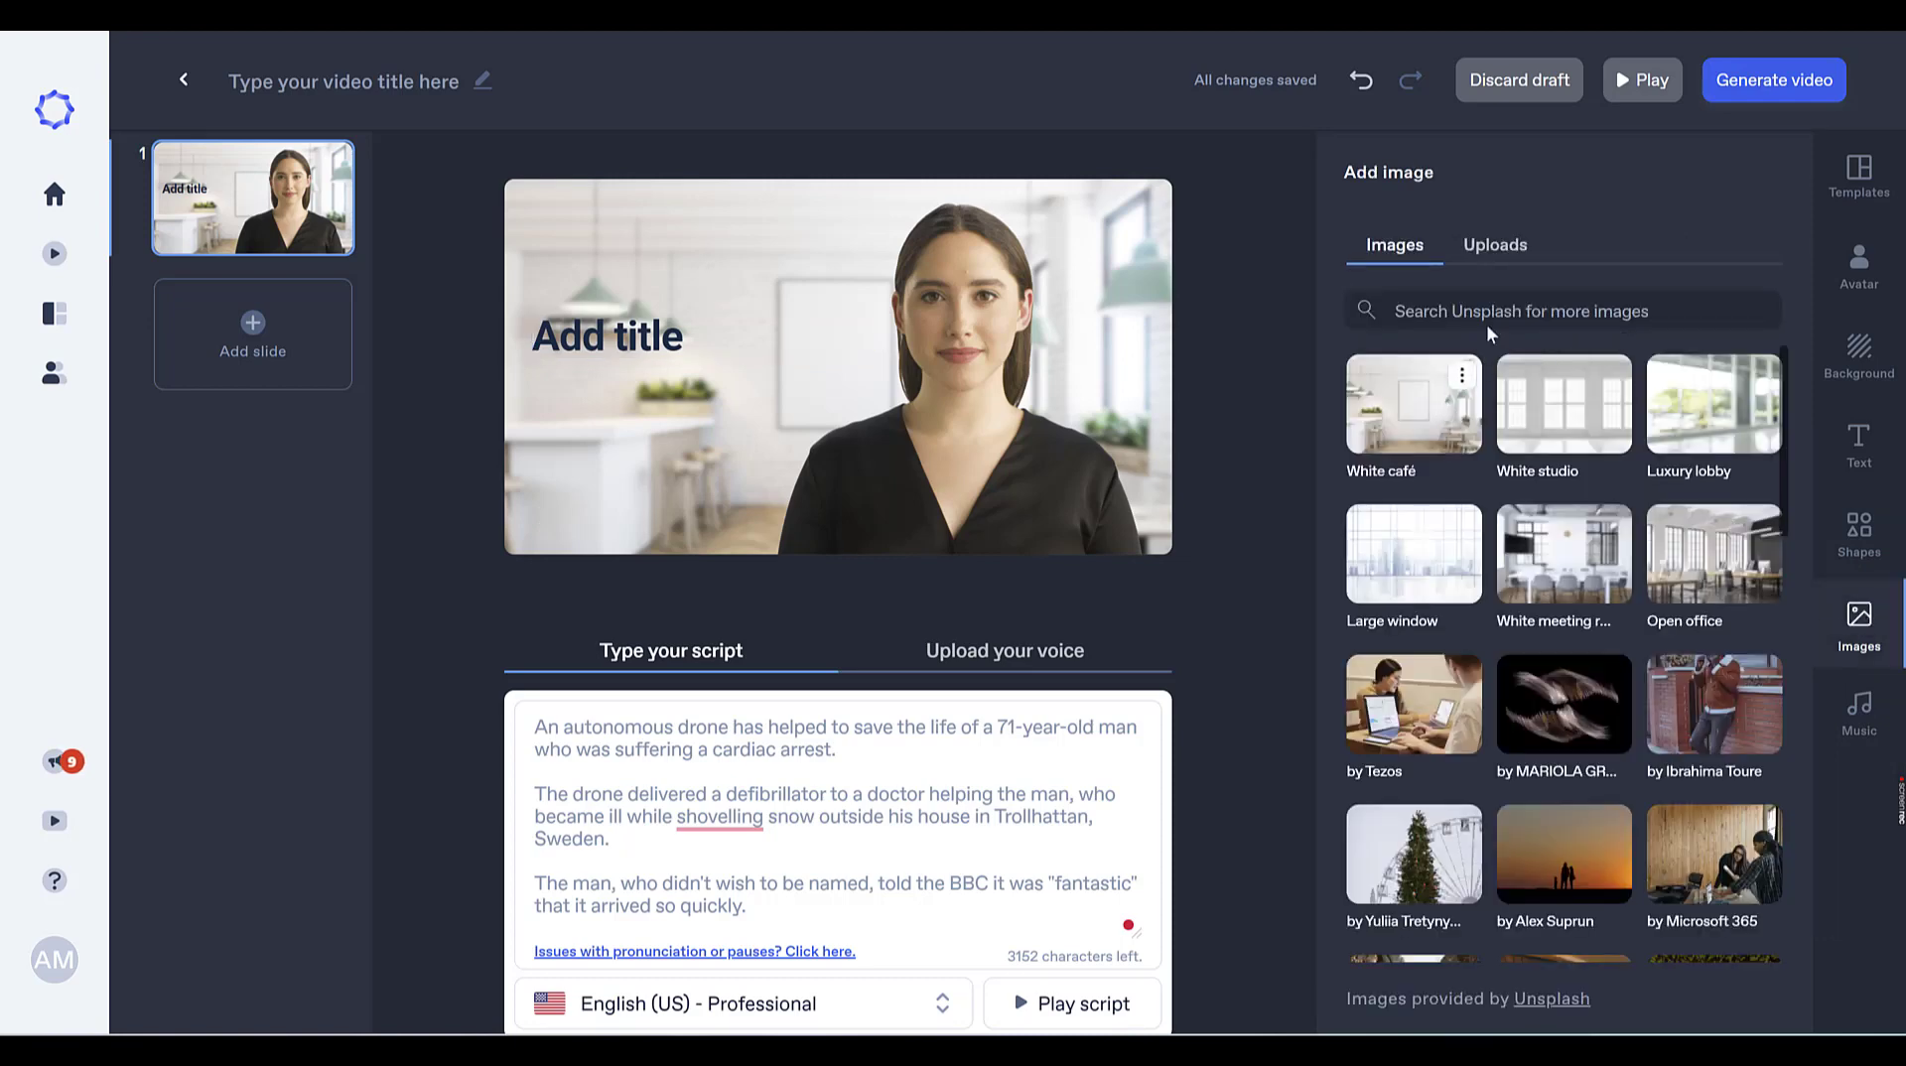
pyautogui.click(1499, 245)
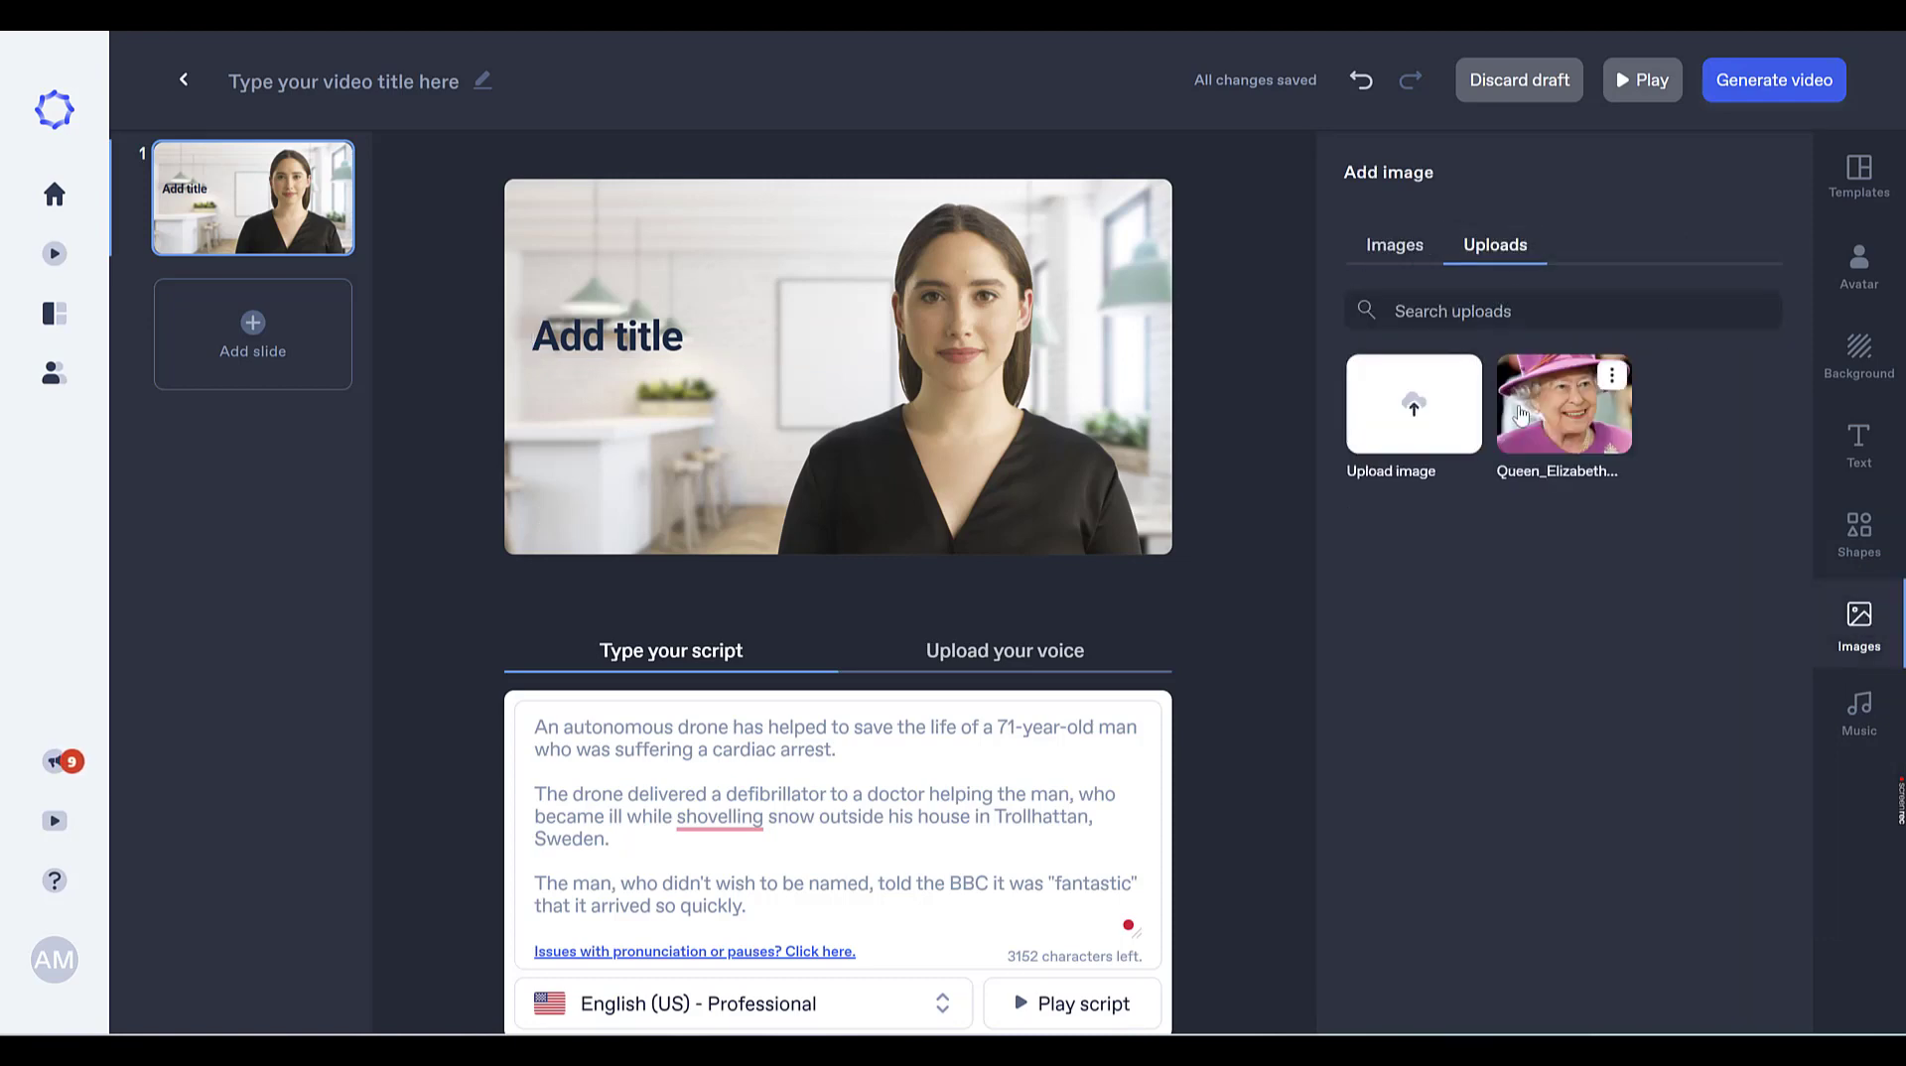
pyautogui.moveTo(1539, 427); pyautogui.dragTo(1586, 395)
pyautogui.click(1586, 395)
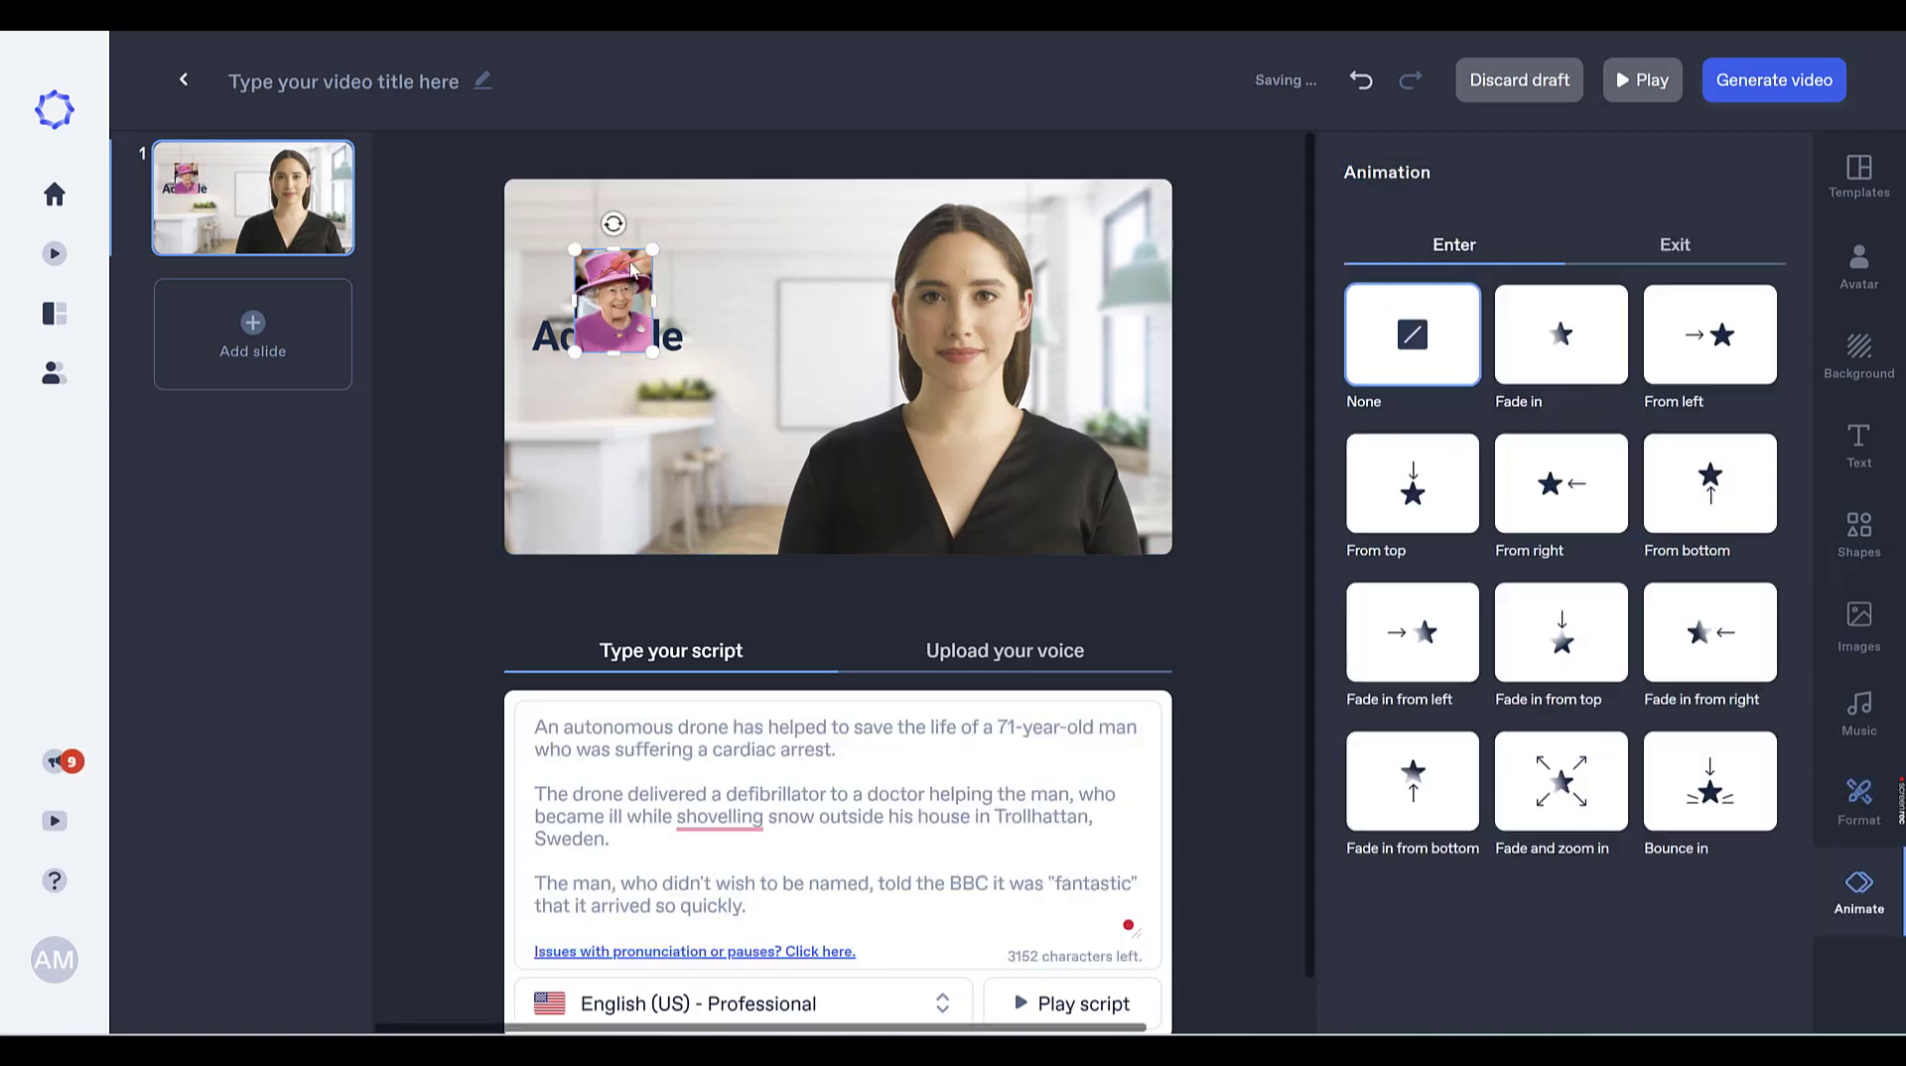
pyautogui.moveTo(615, 301); pyautogui.dragTo(744, 272)
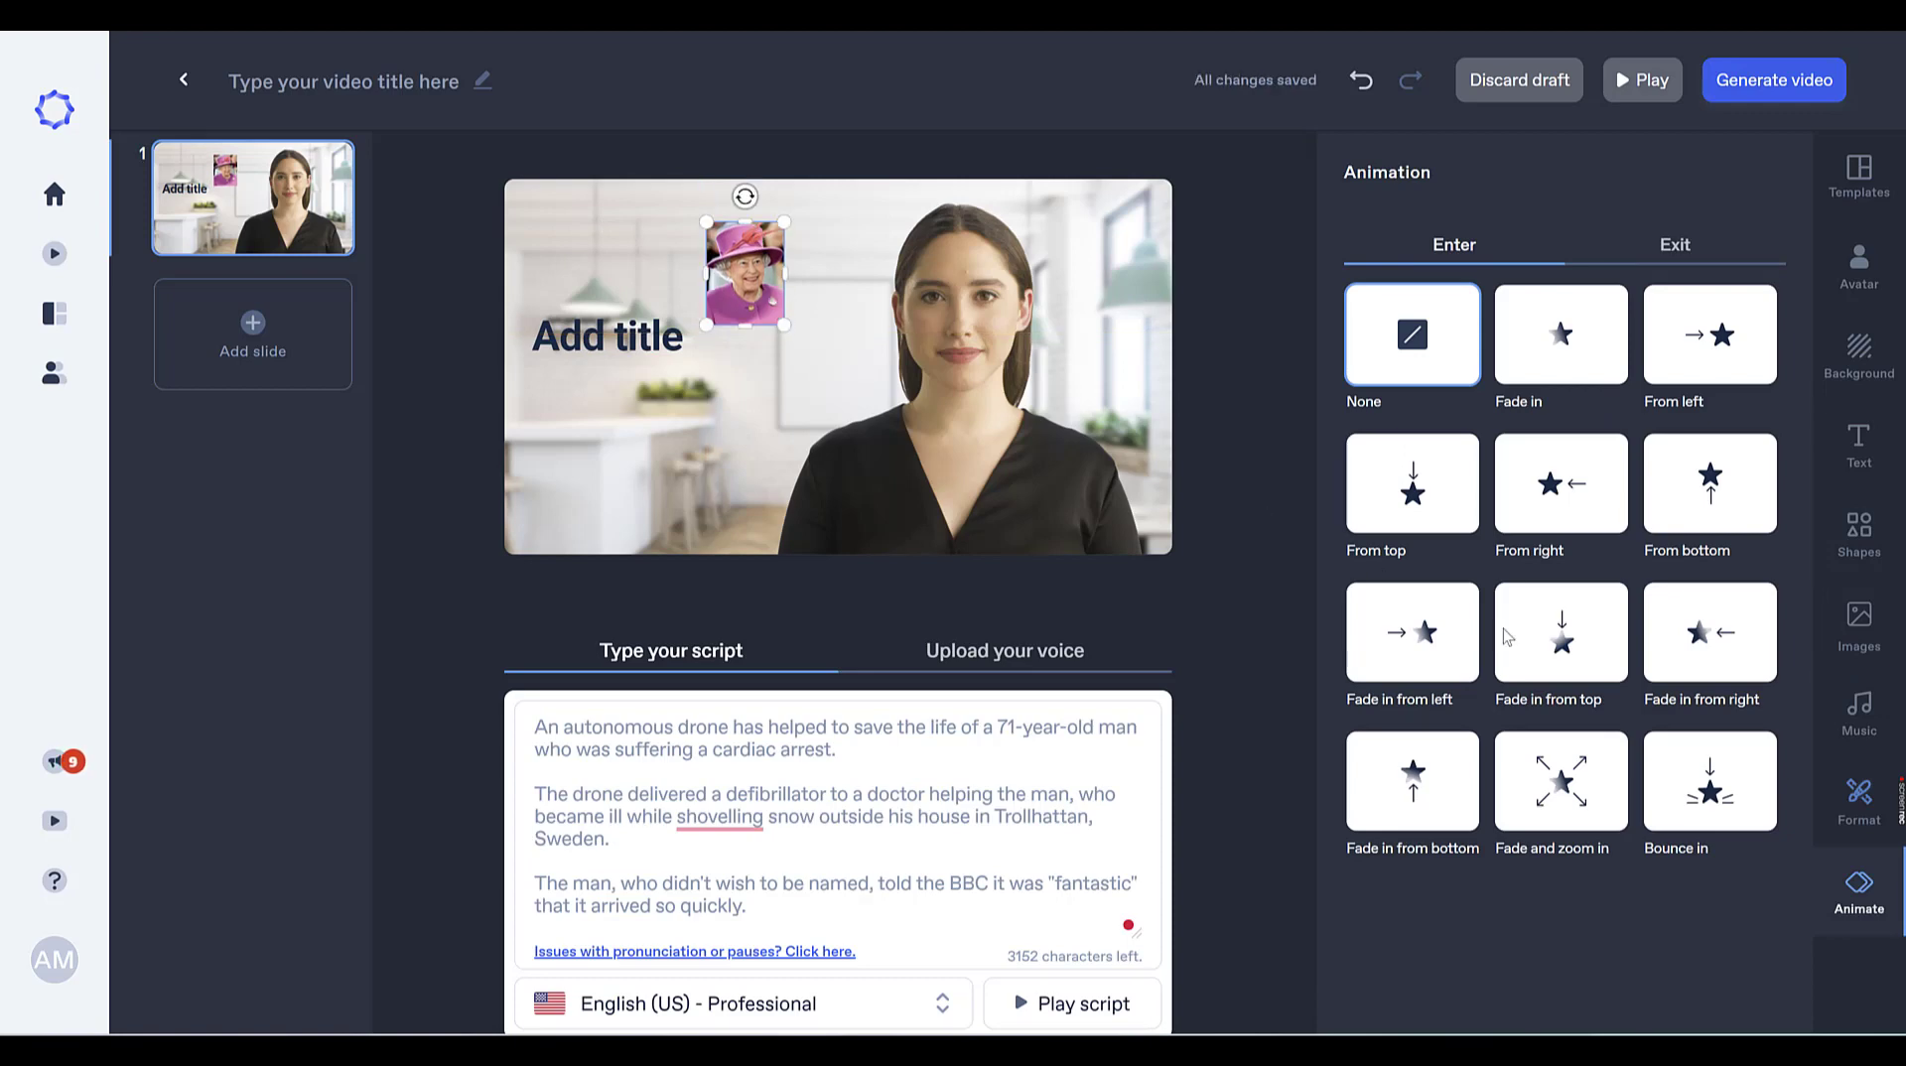
# Step: Browse the background music tracks, then view the empty Uploads section without adding any music
pyautogui.click(1860, 713)
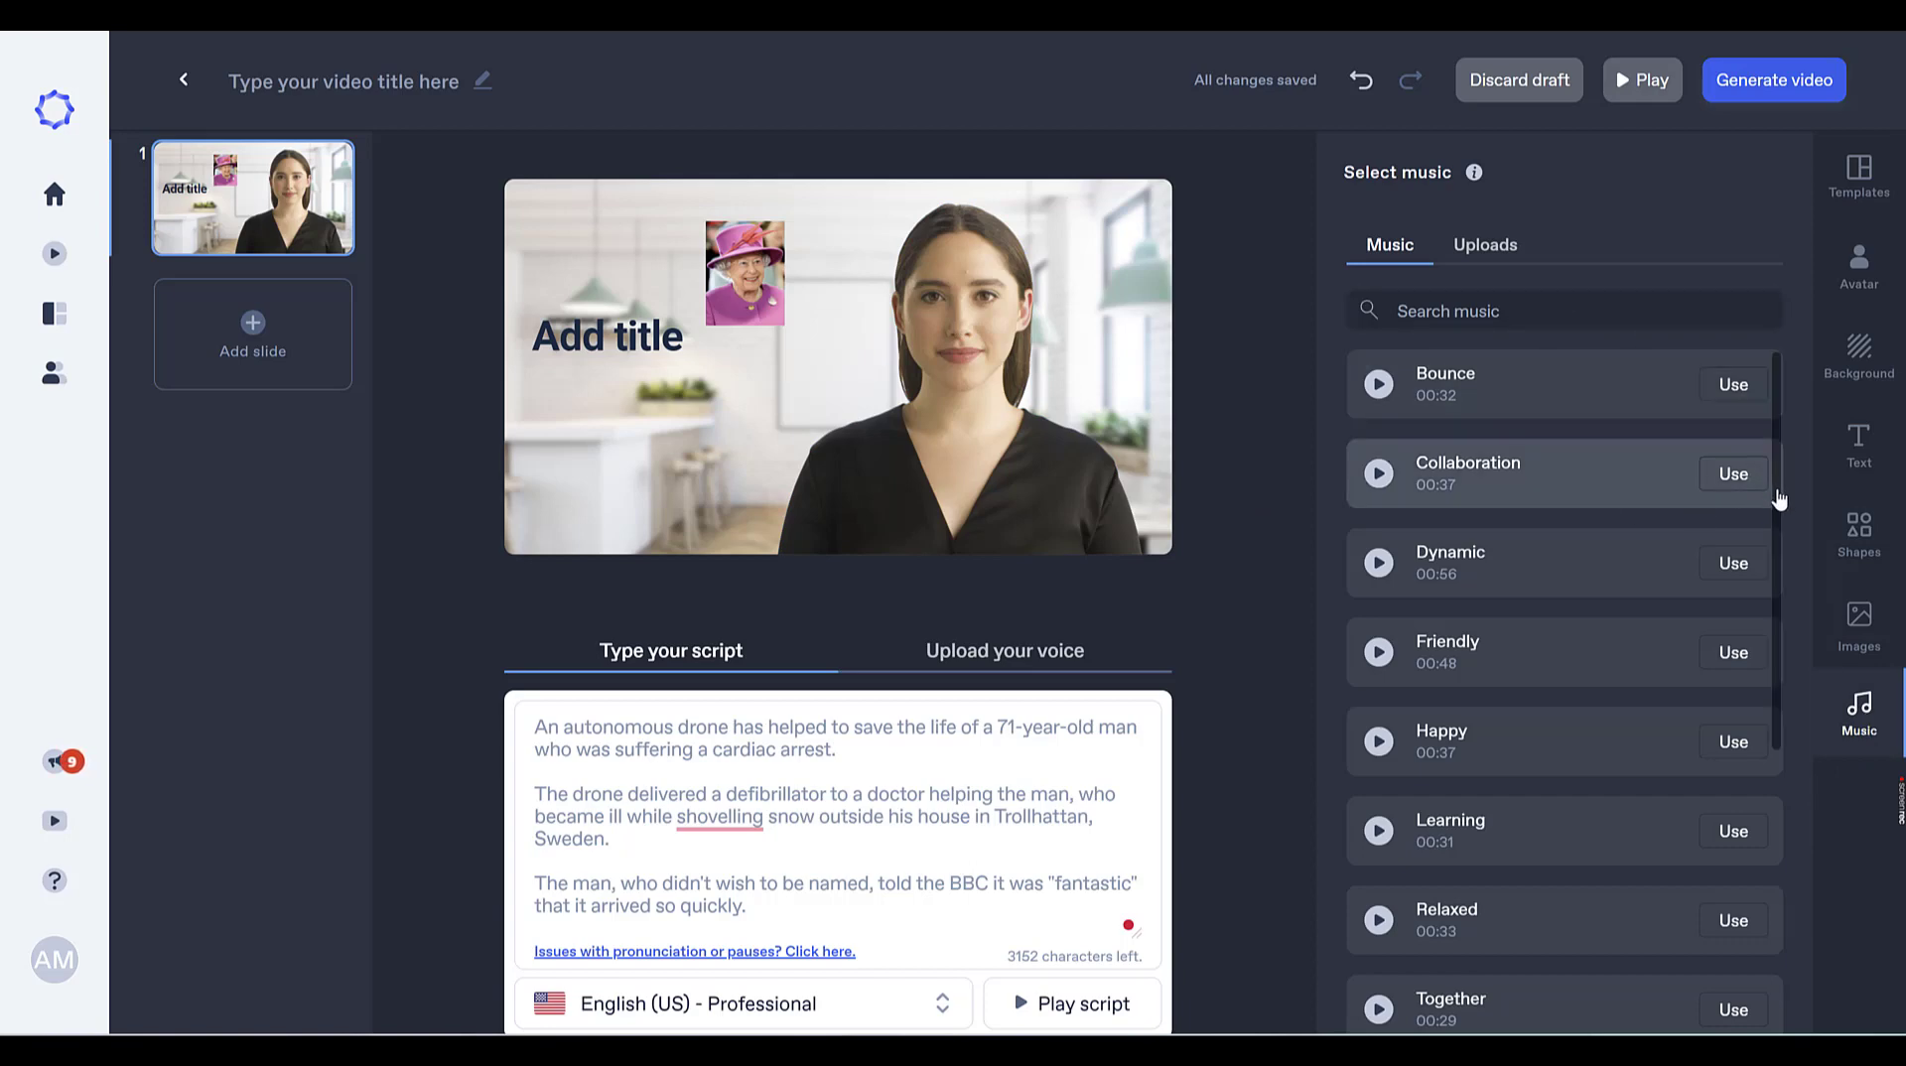
pyautogui.moveTo(1779, 499); pyautogui.dragTo(1787, 820)
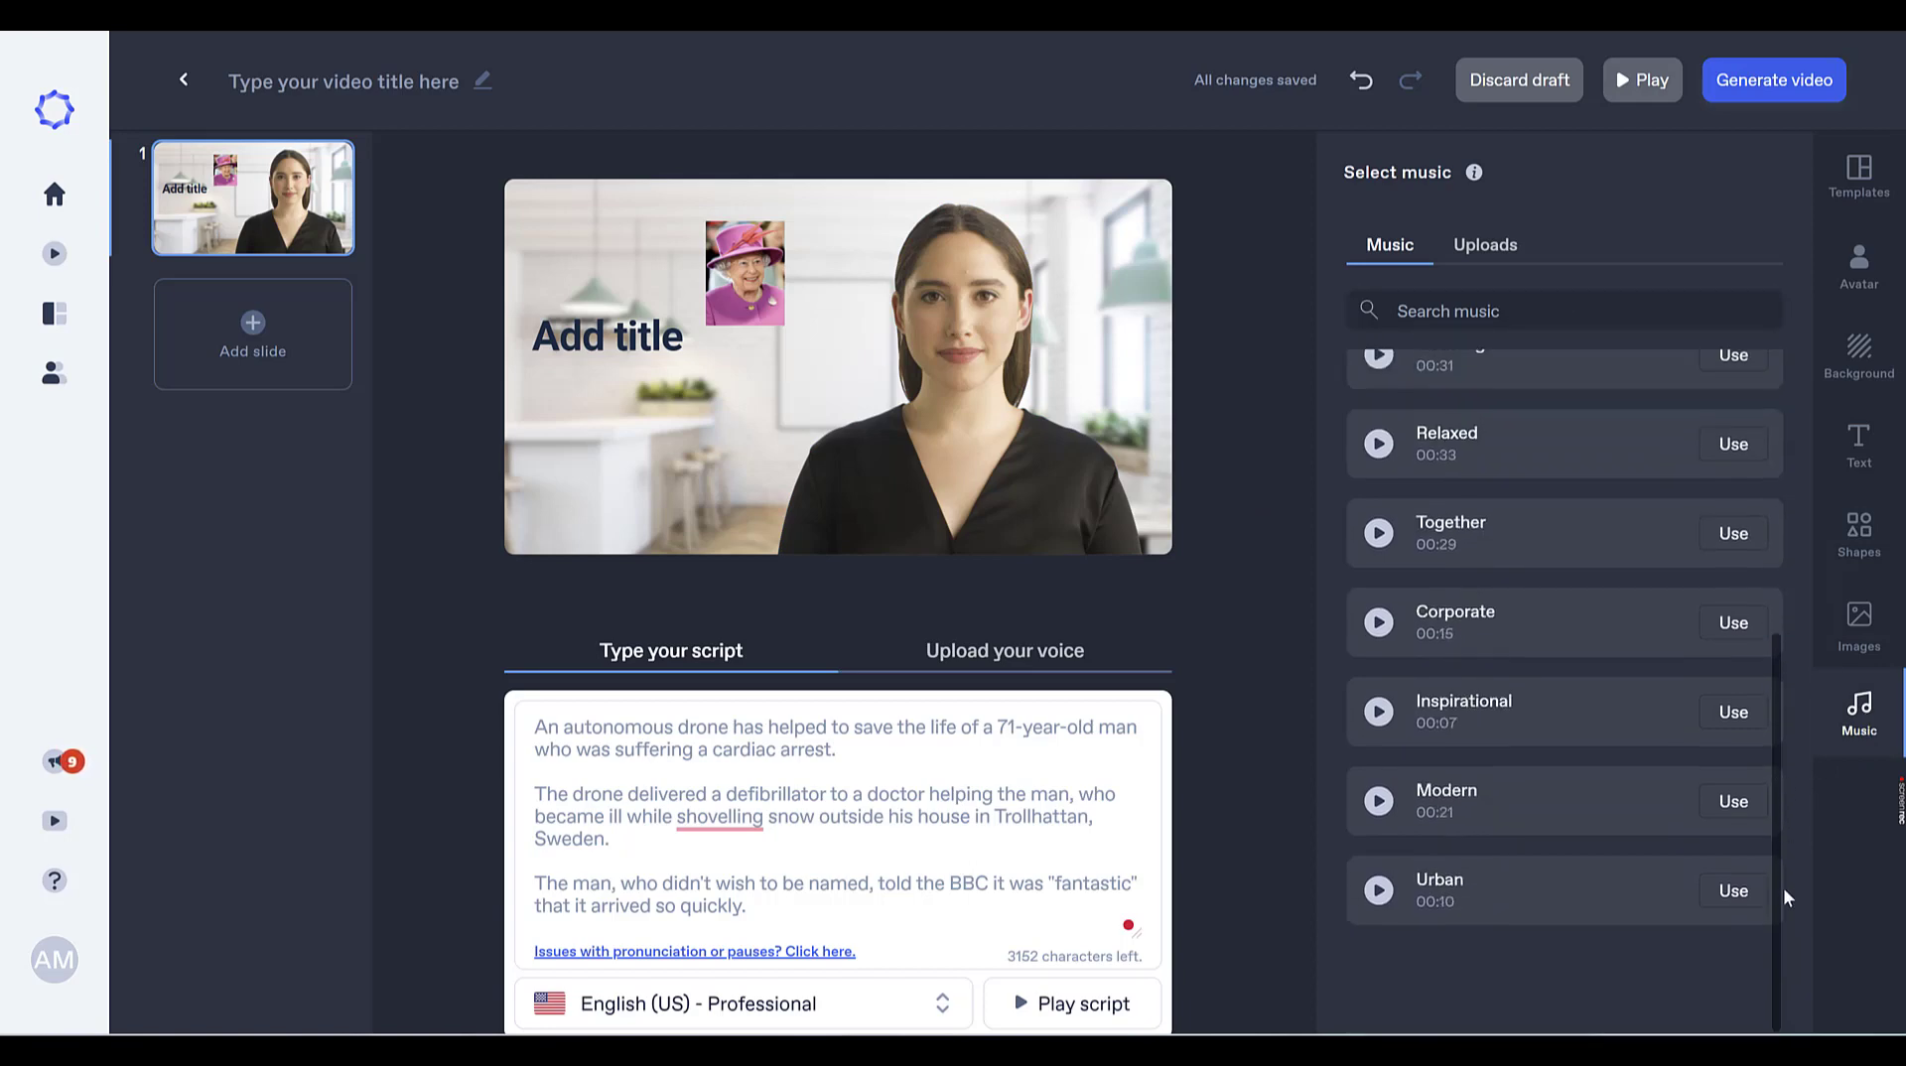
pyautogui.scroll(5, 1801, 536)
pyautogui.scroll(-5, 1807, 427)
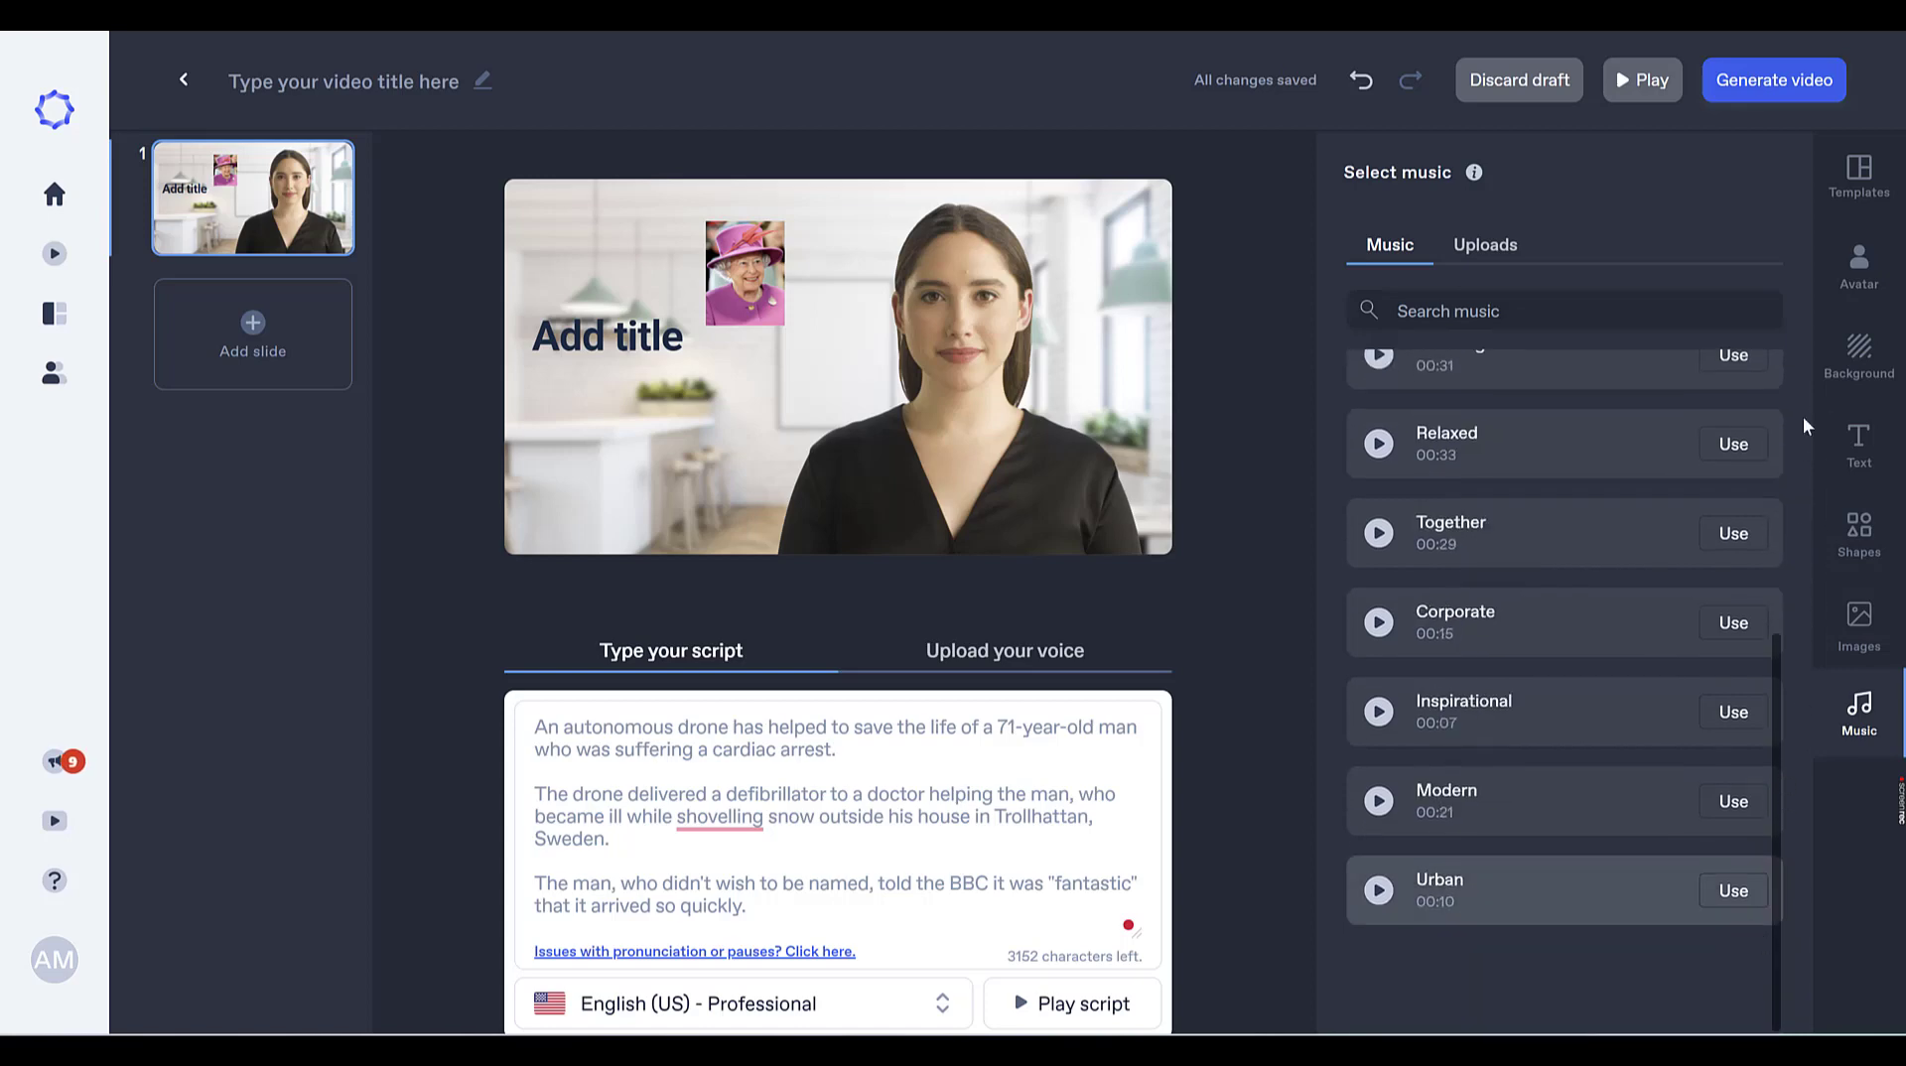
pyautogui.scroll(5, 1799, 357)
pyautogui.click(1467, 246)
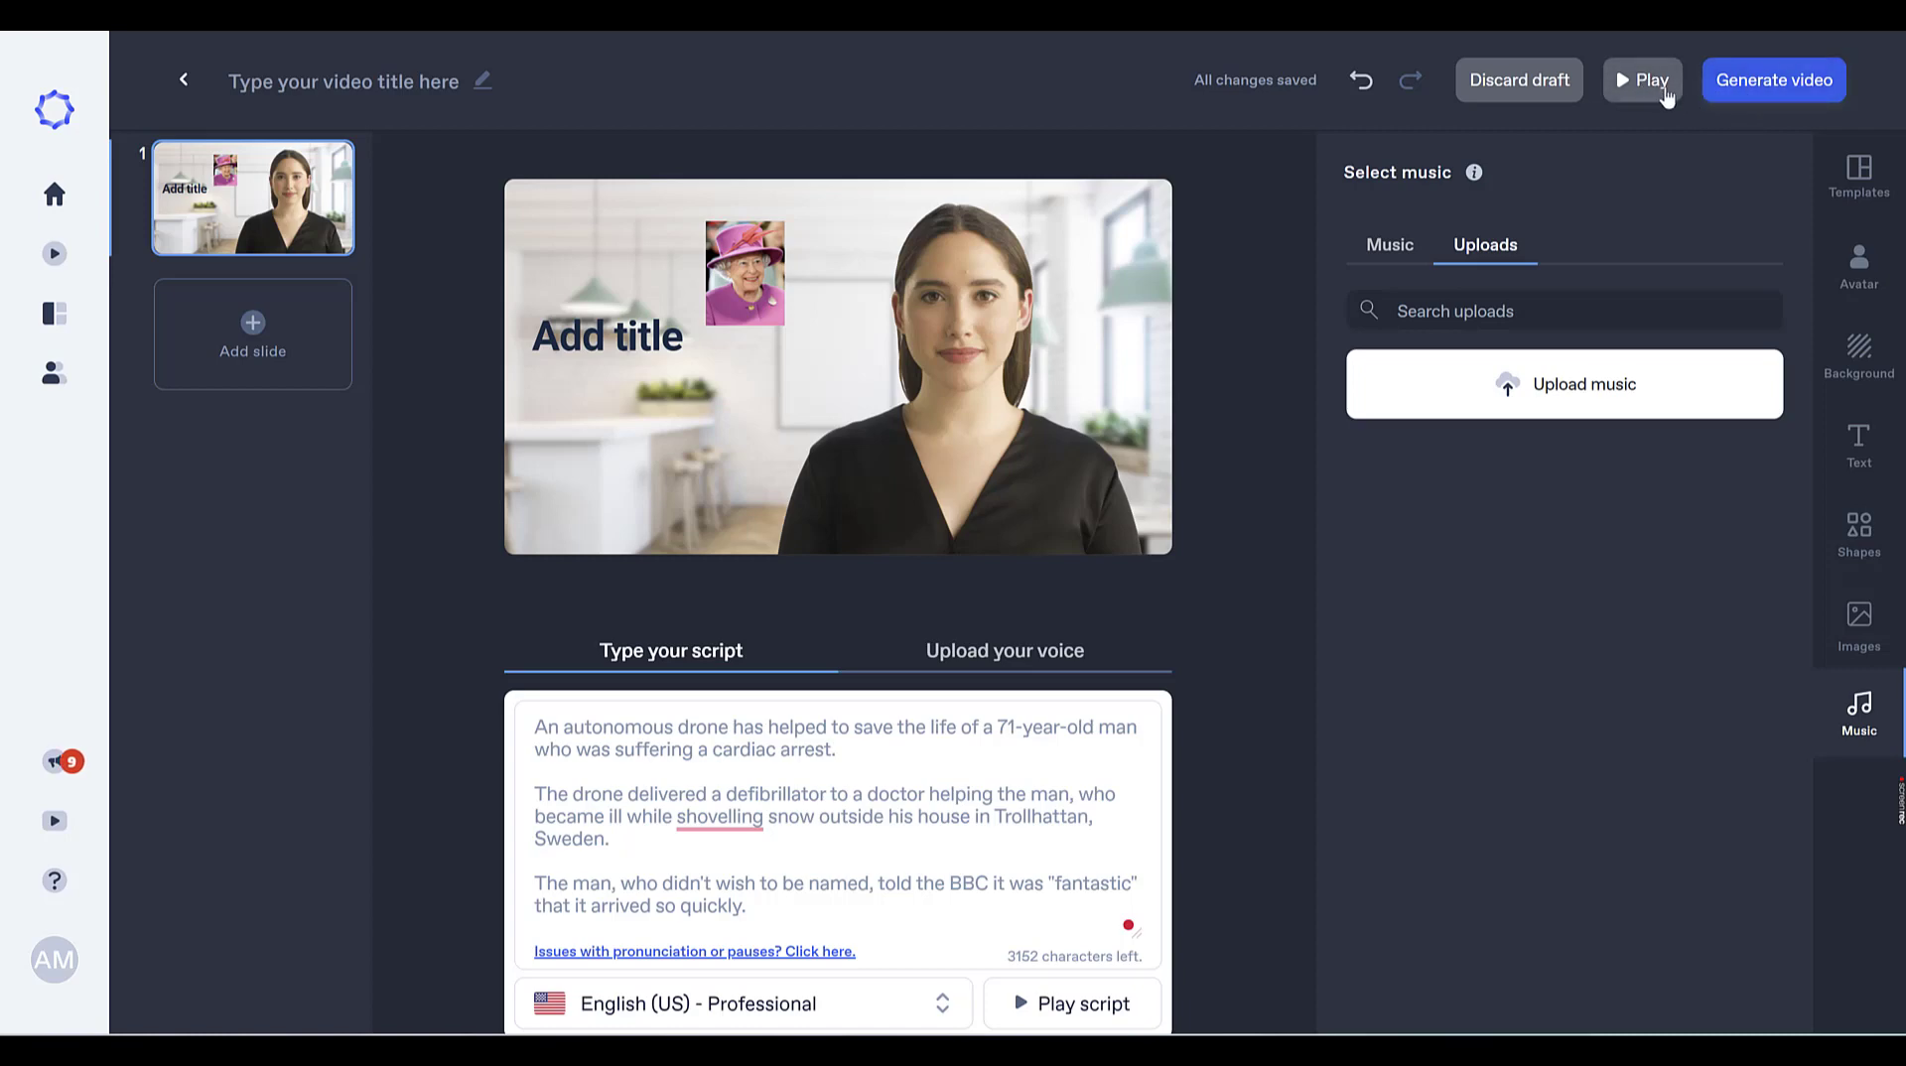
# Step: Play the 22-second draft preview of Anna's drone story over the café, pausing partway
pyautogui.click(1655, 87)
pyautogui.click(1659, 92)
pyautogui.click(1659, 90)
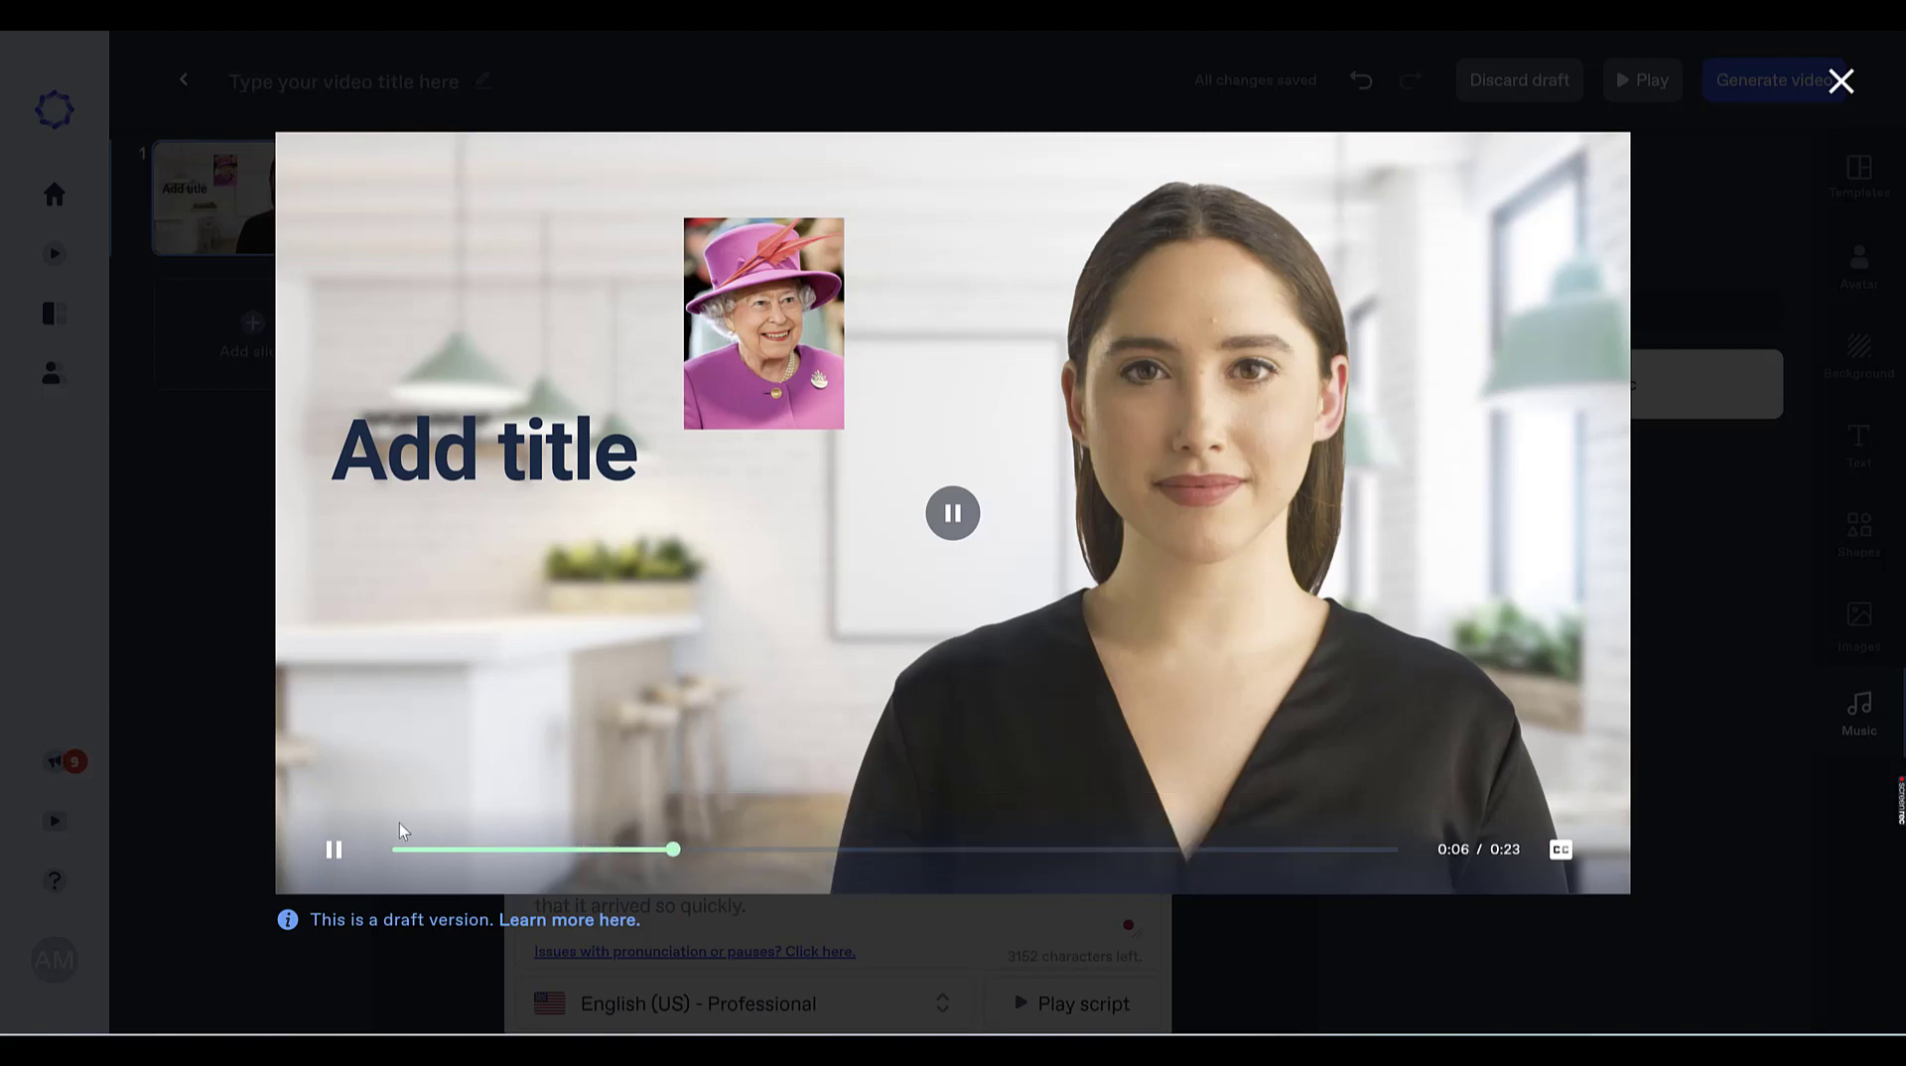
pyautogui.click(341, 853)
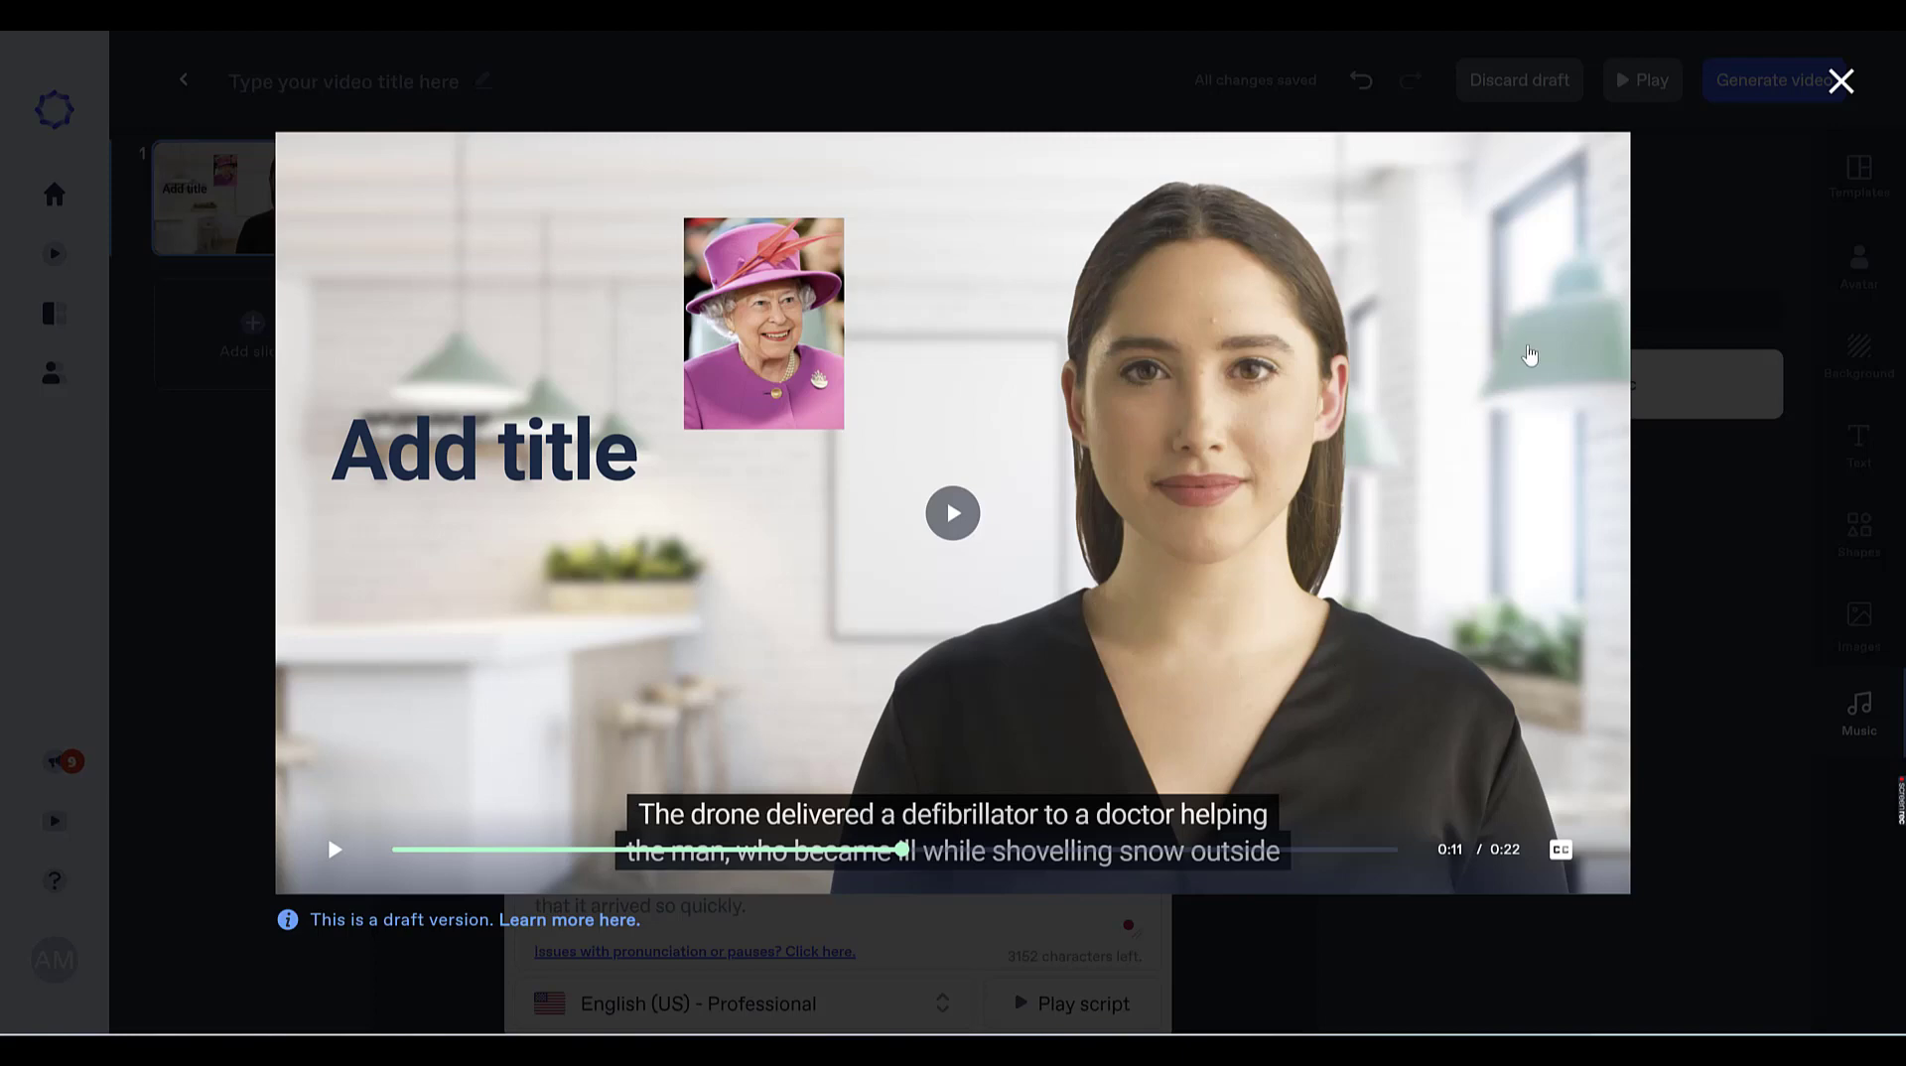
# Step: Close the preview, add a second slide from the templates and start its script
pyautogui.click(1839, 84)
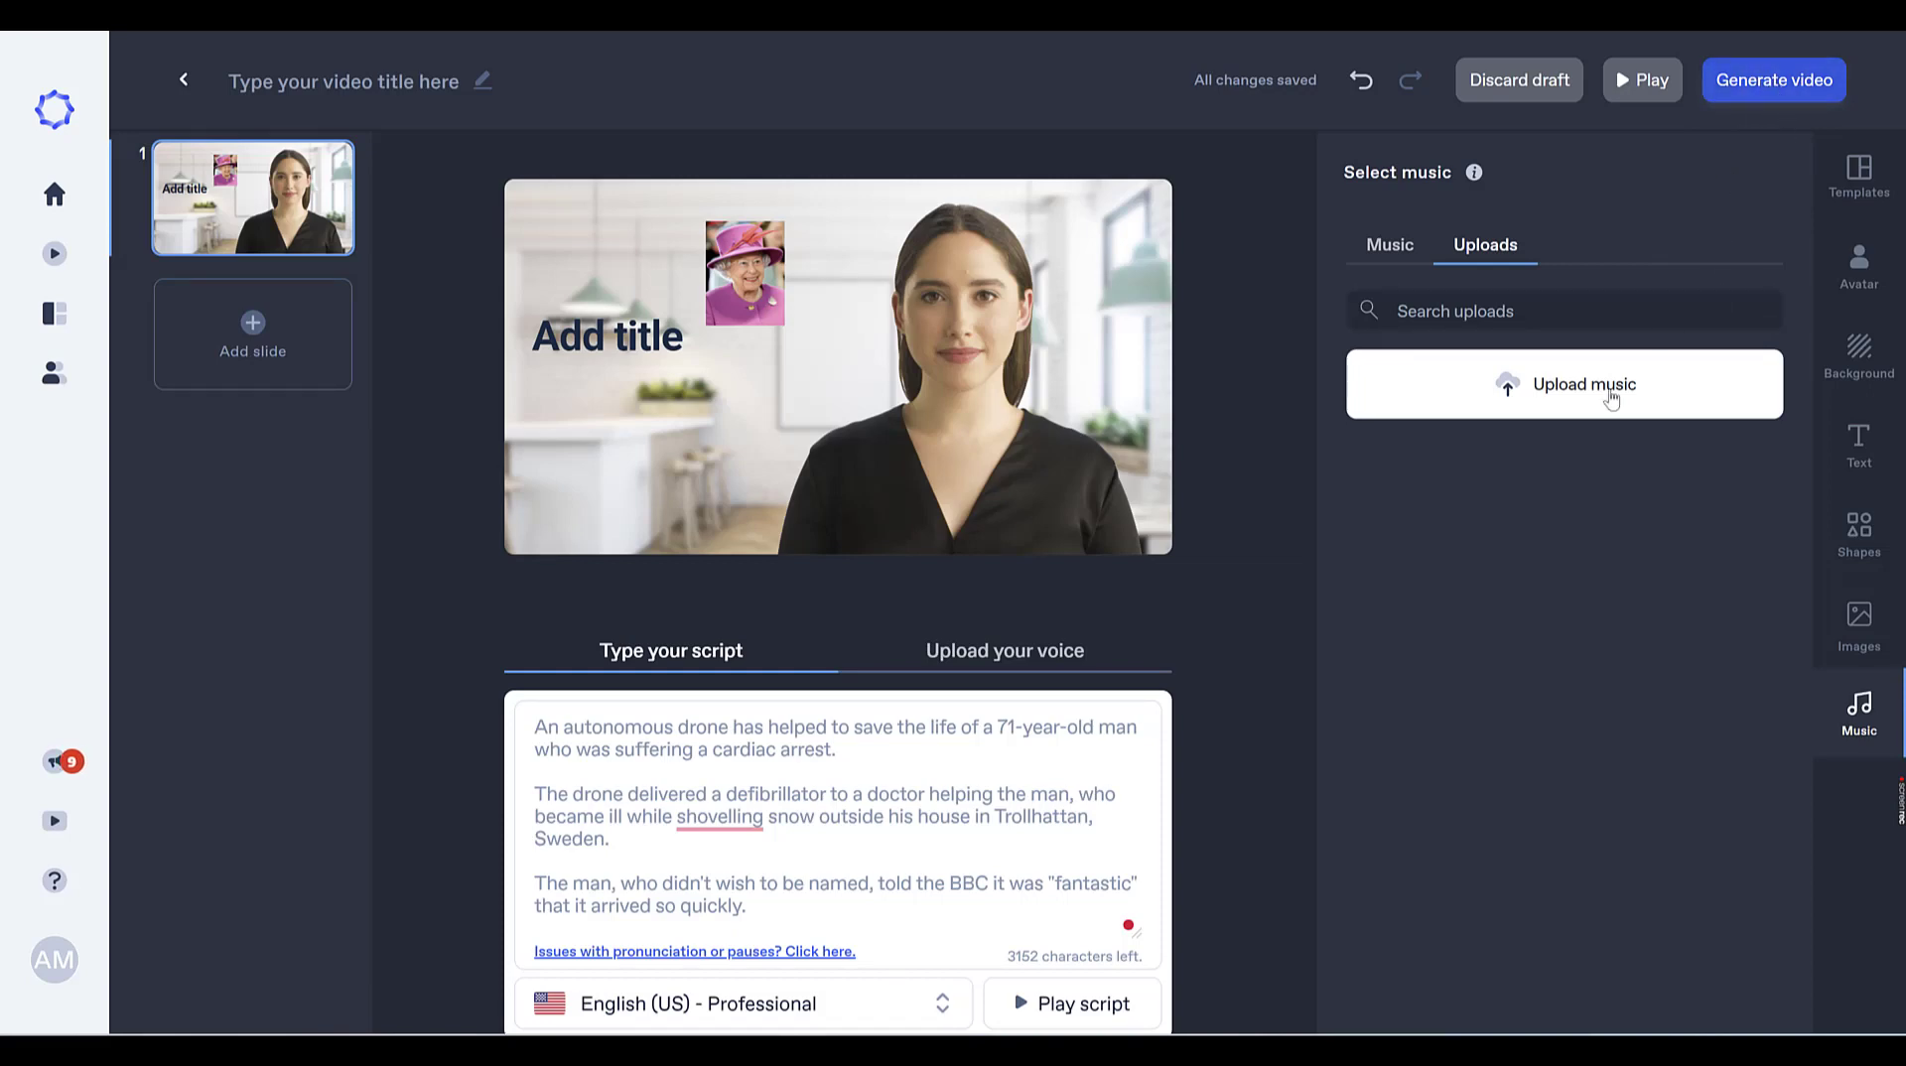
pyautogui.click(1382, 262)
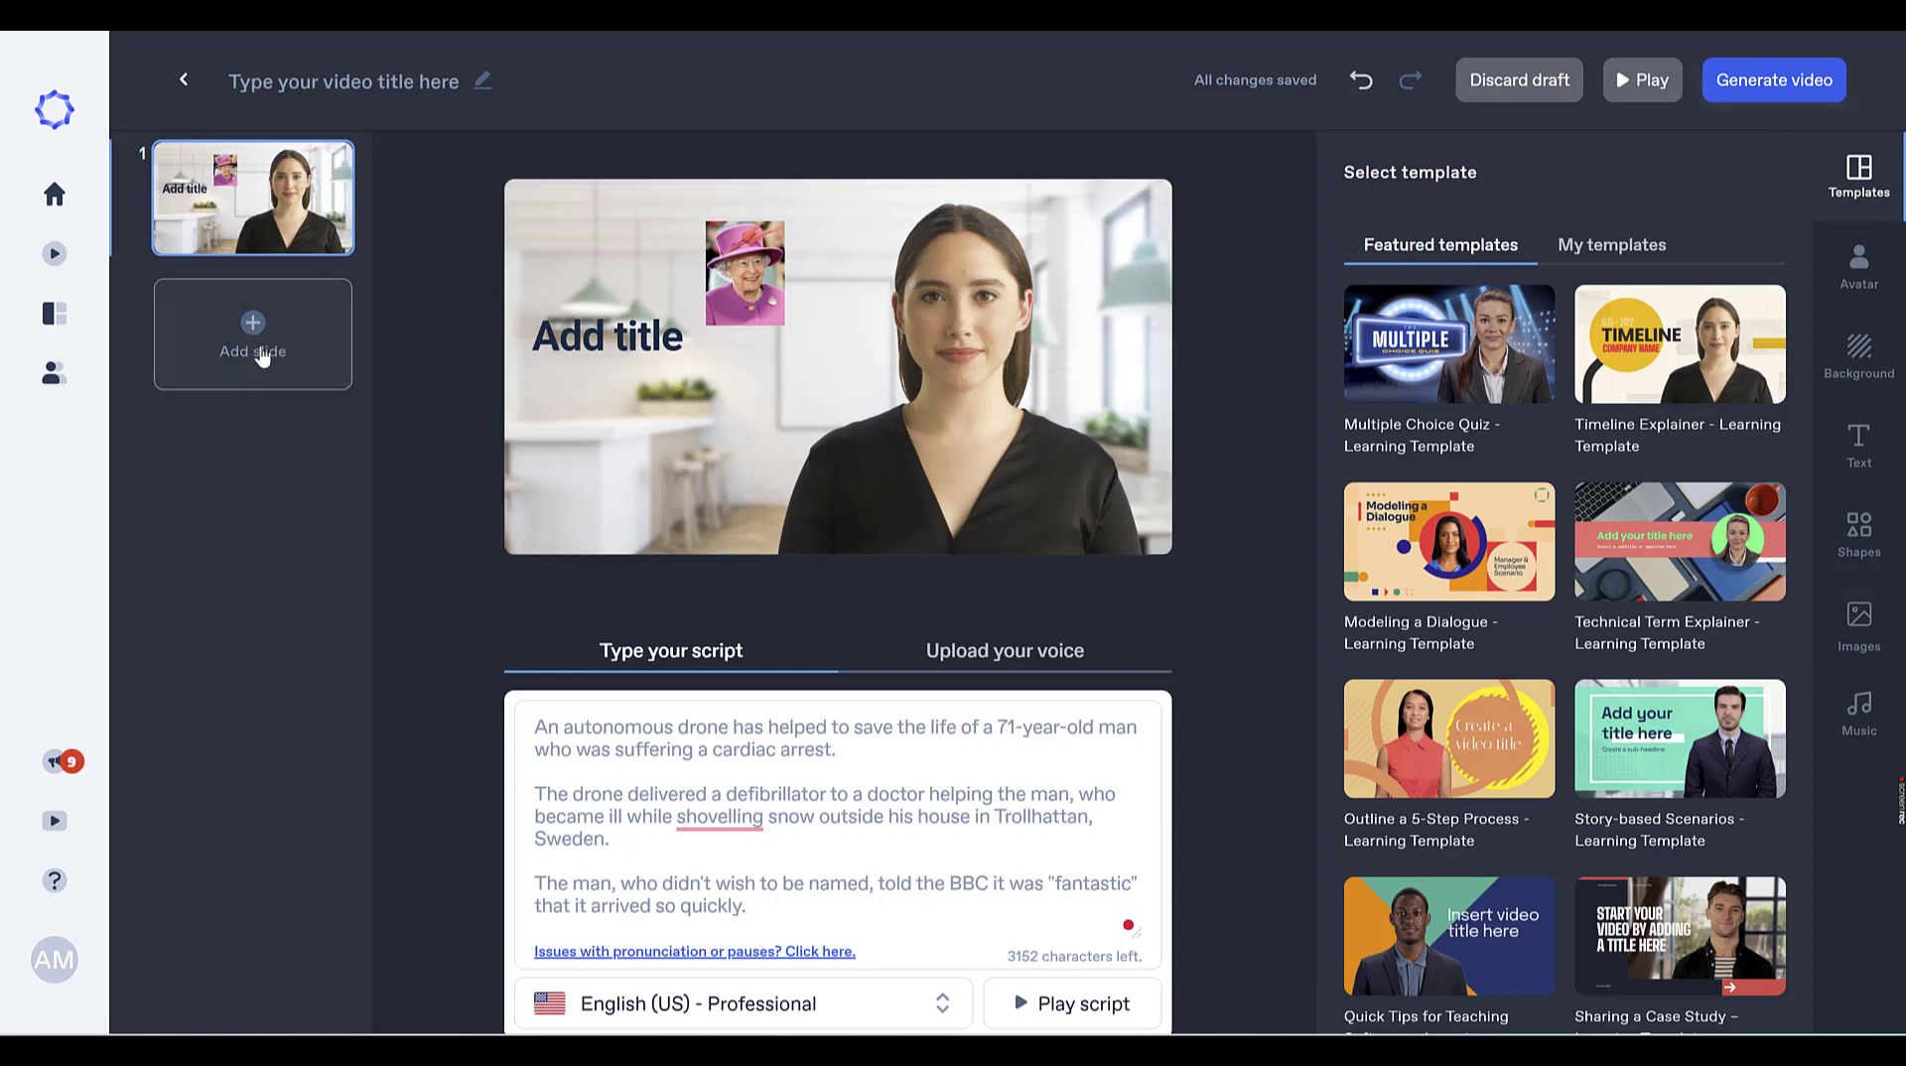
pyautogui.click(261, 357)
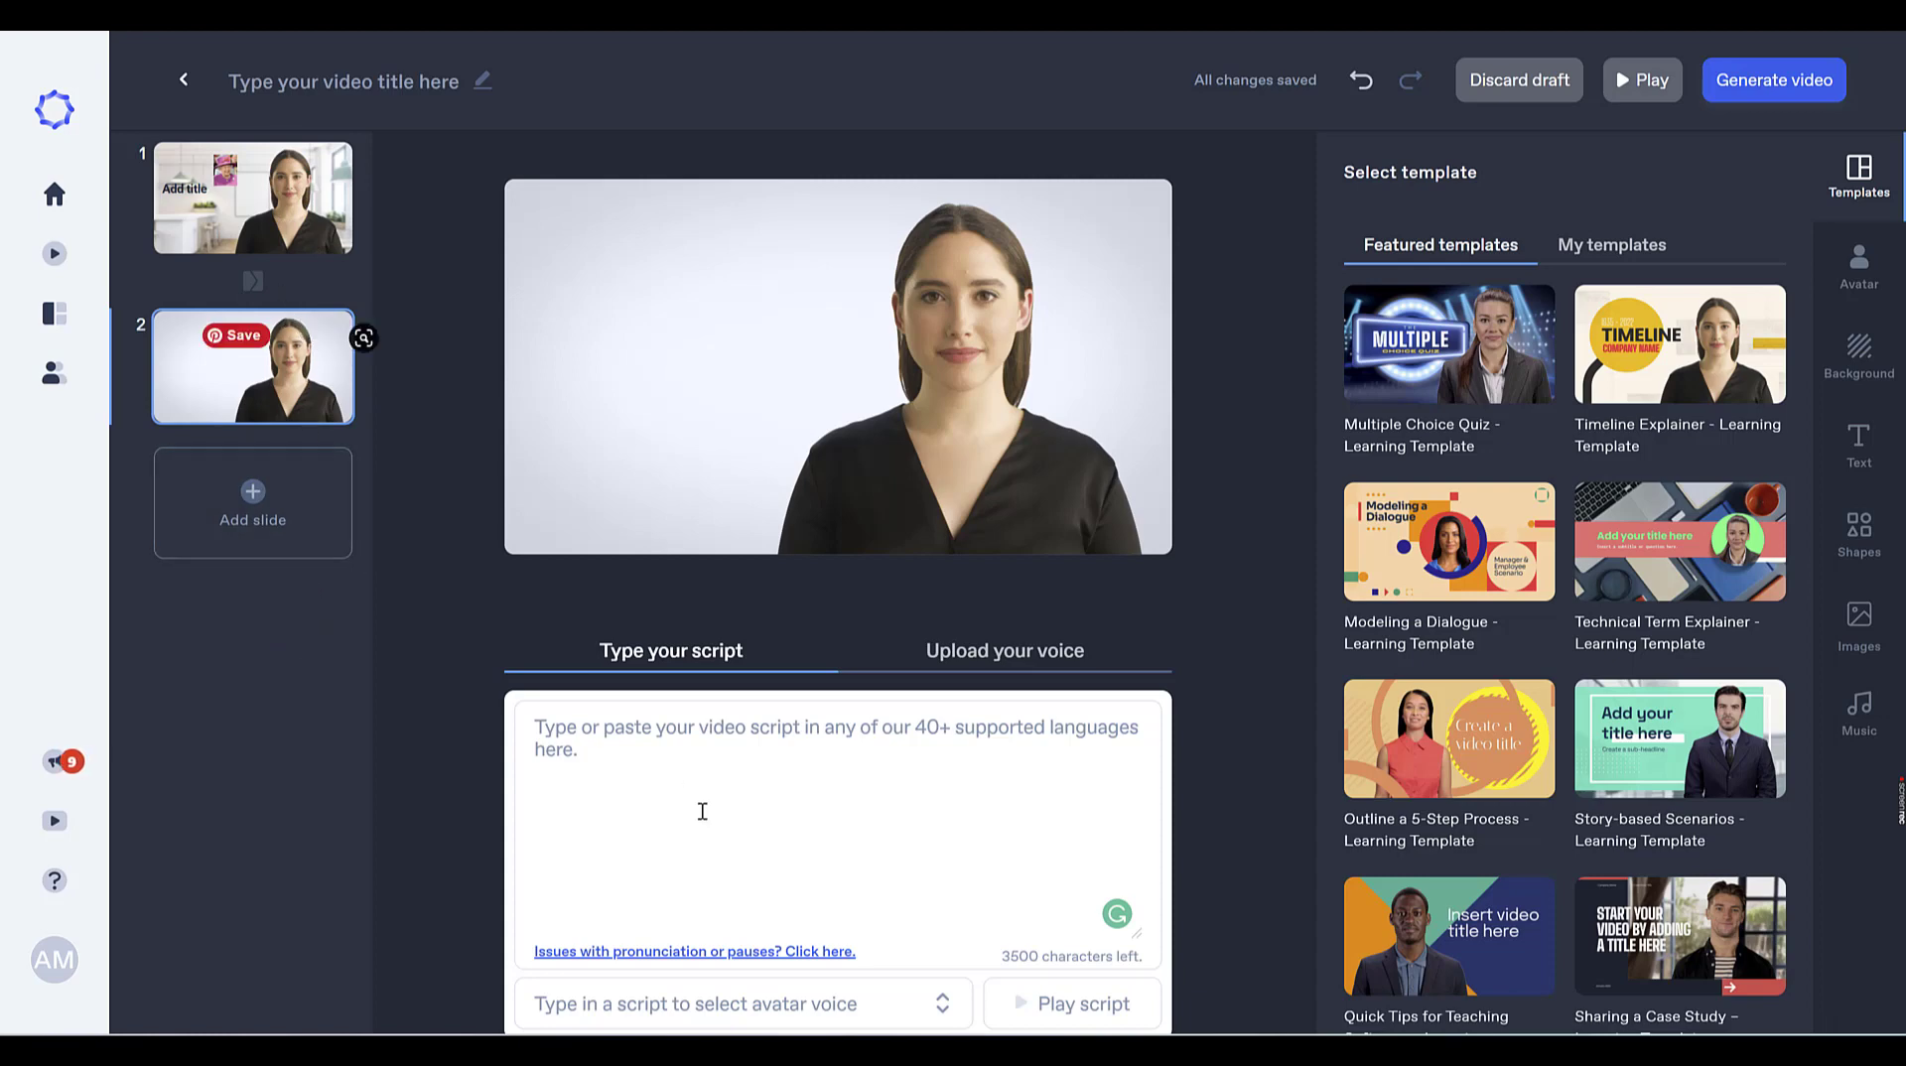
pyautogui.click(765, 790)
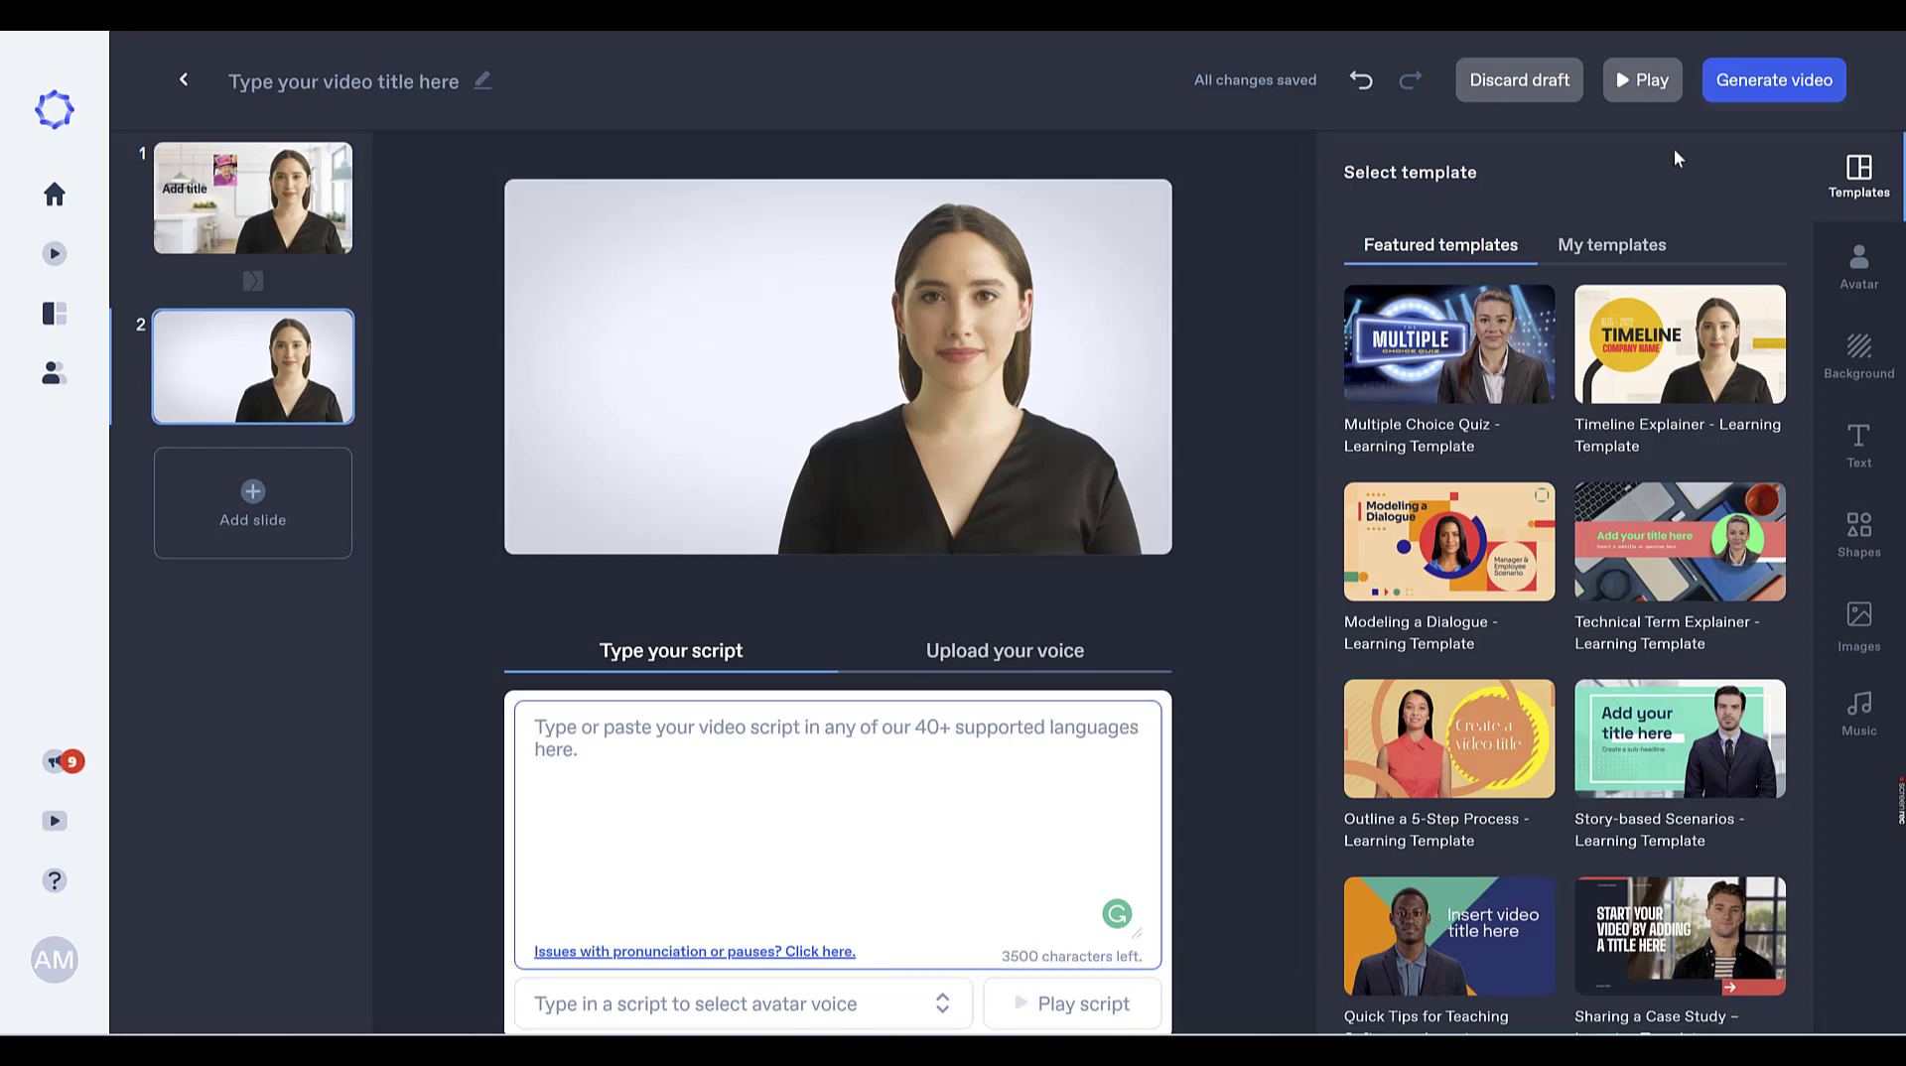
# Step: Attempt generation, hit the empty-script error, and delete the empty slide 2
pyautogui.click(1757, 89)
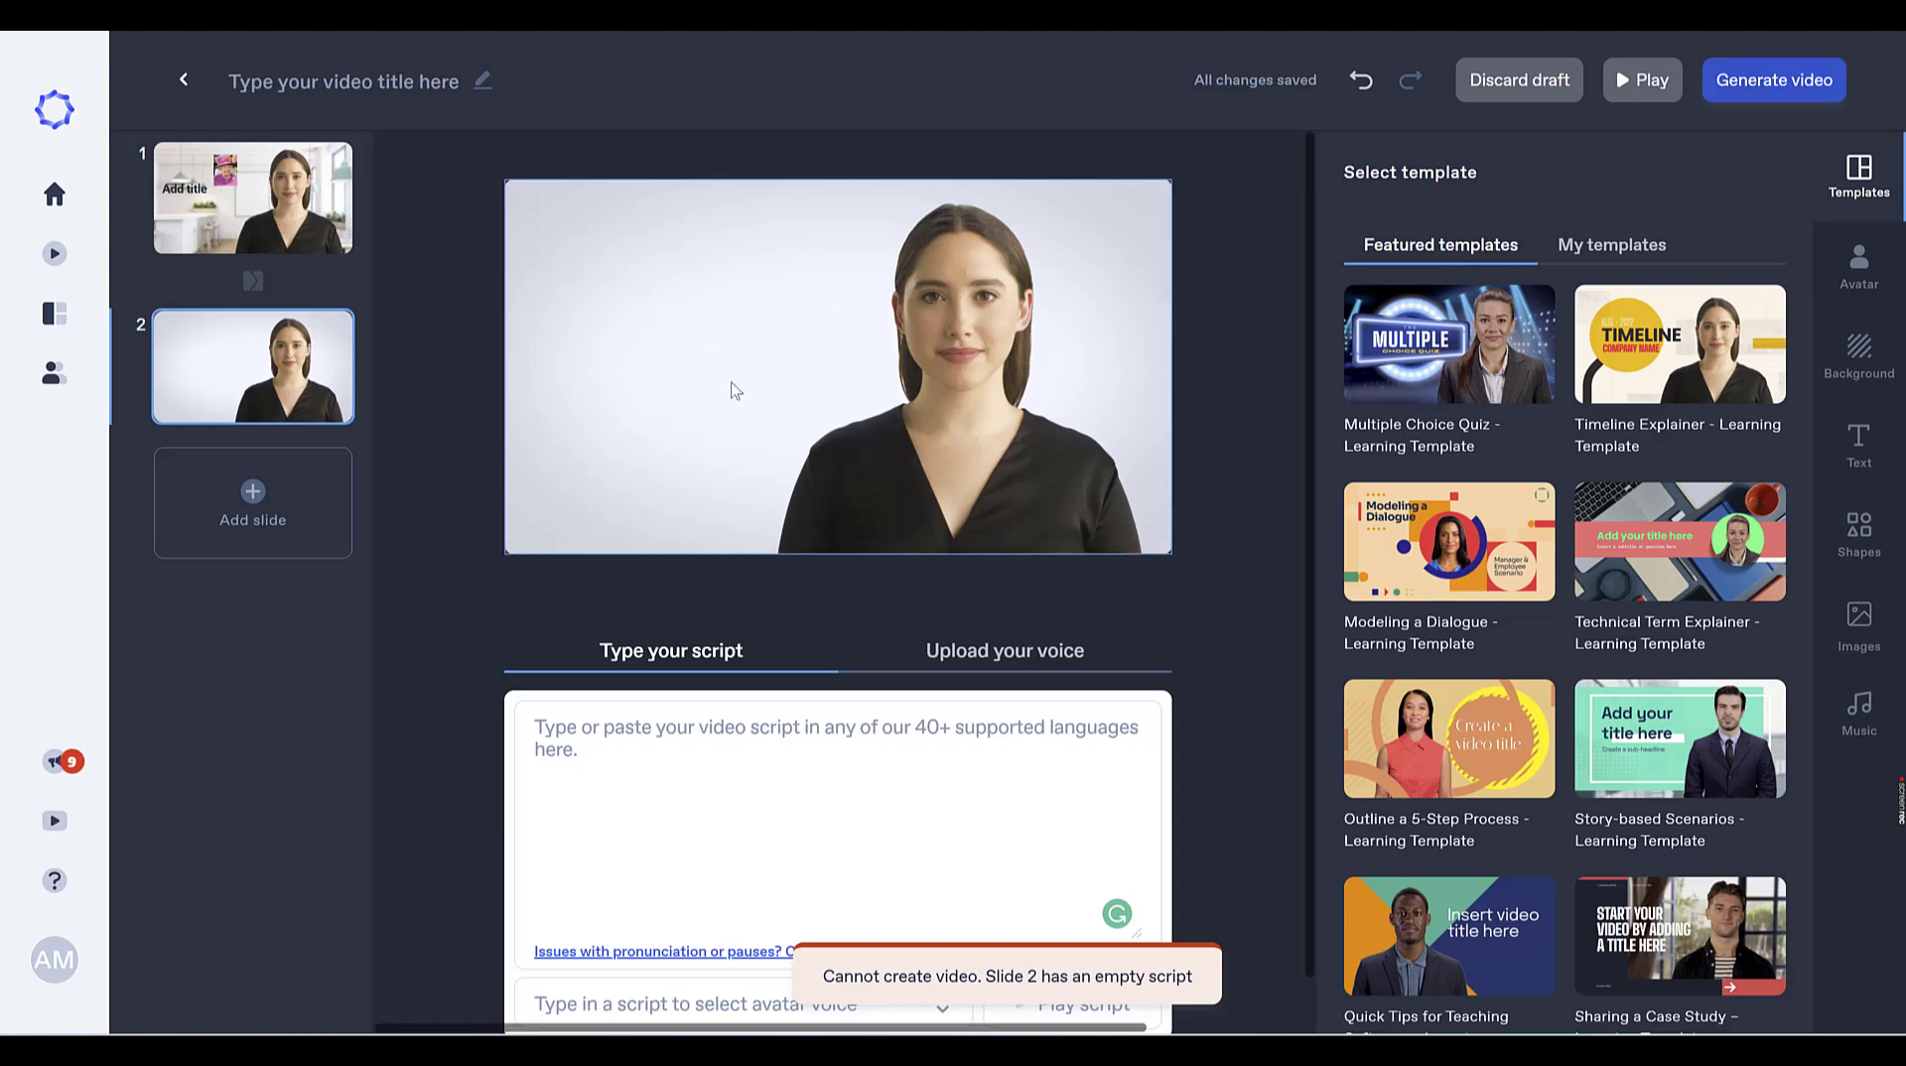
pyautogui.moveTo(348, 342)
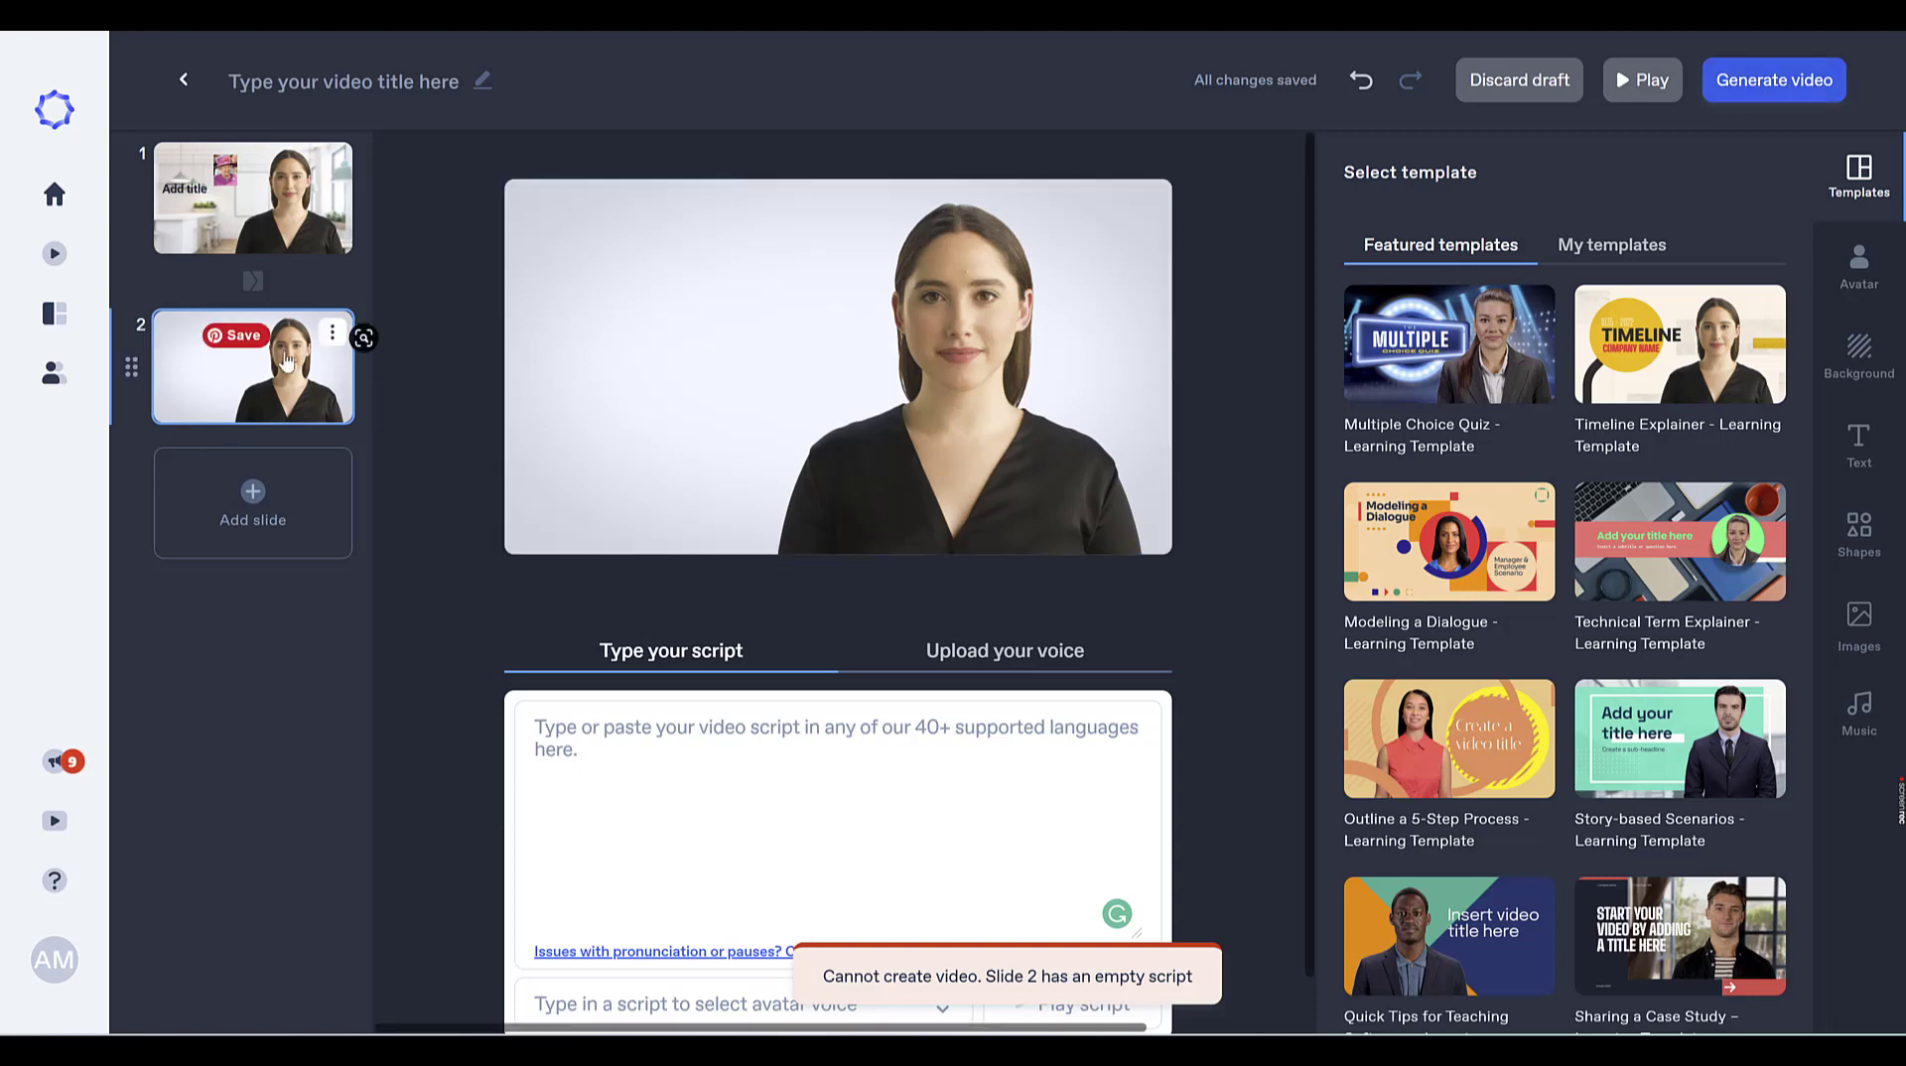
pyautogui.click(333, 334)
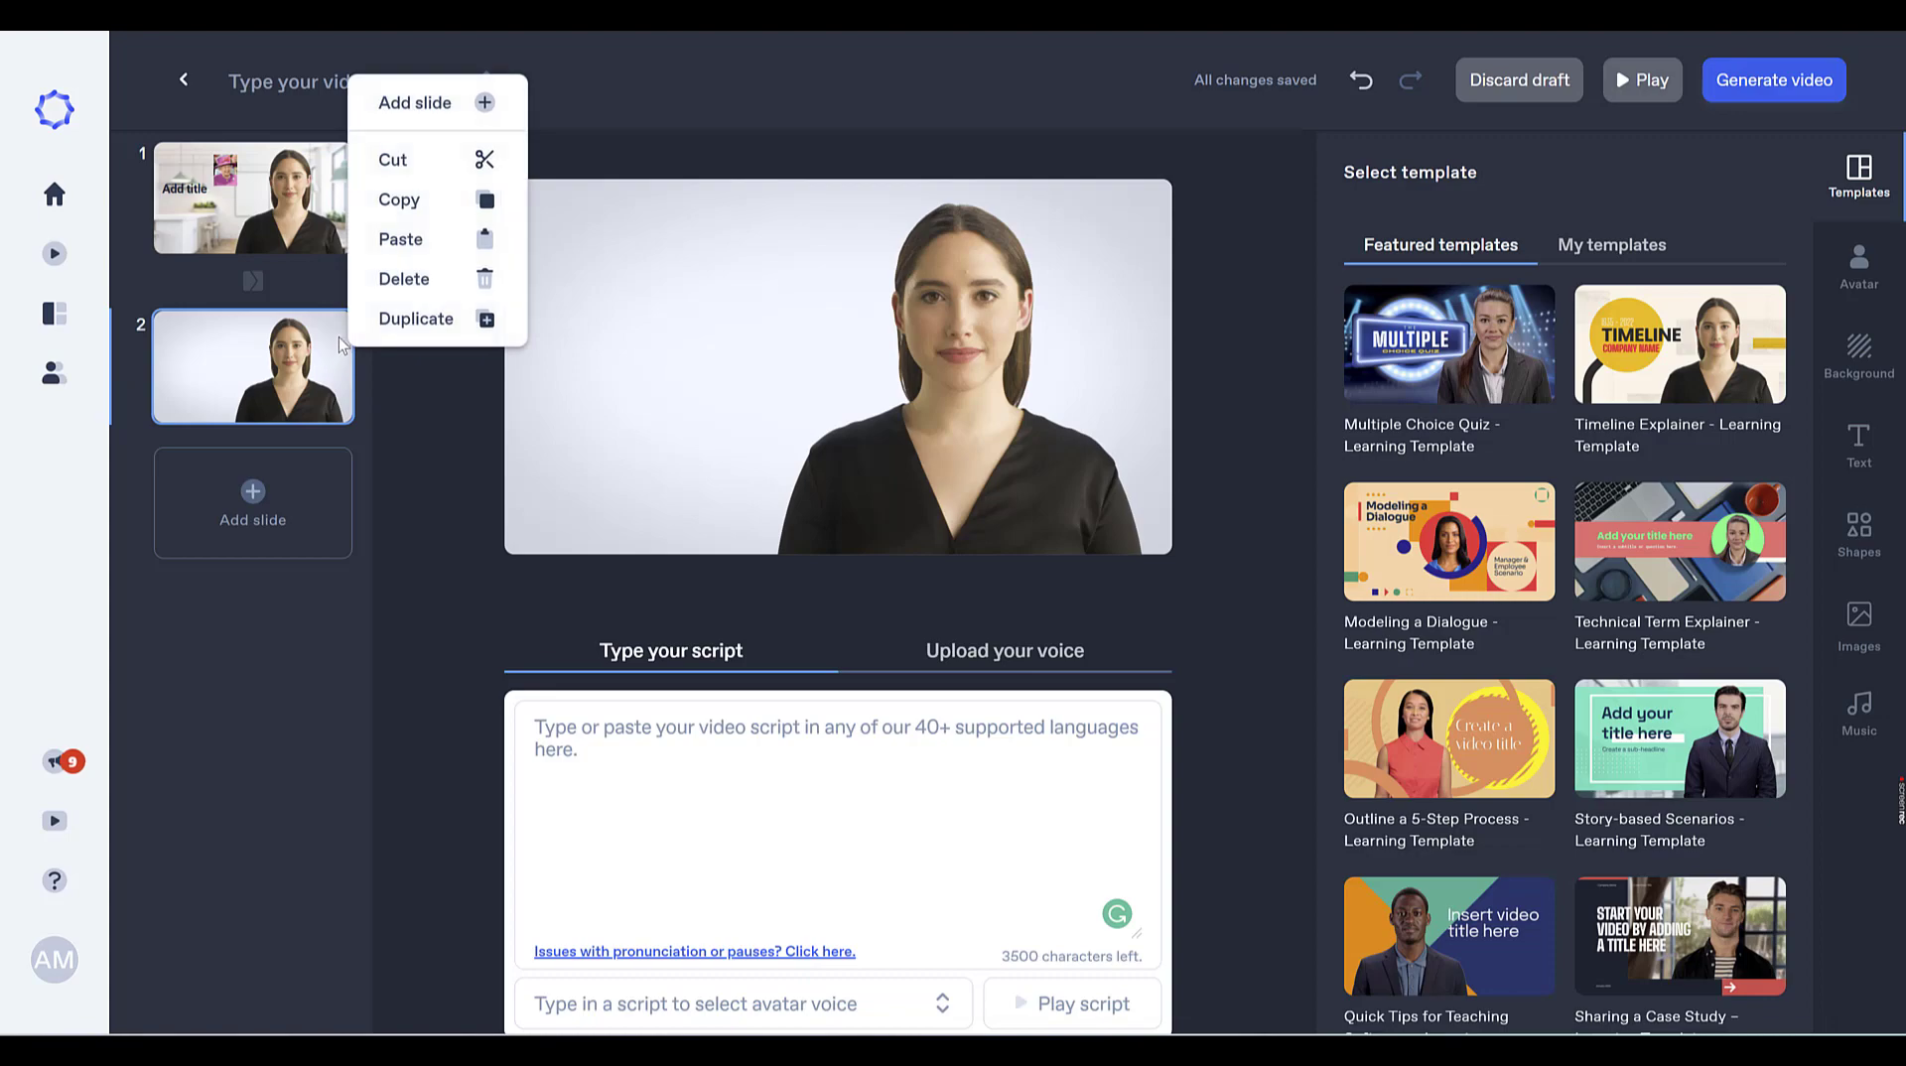
pyautogui.click(422, 280)
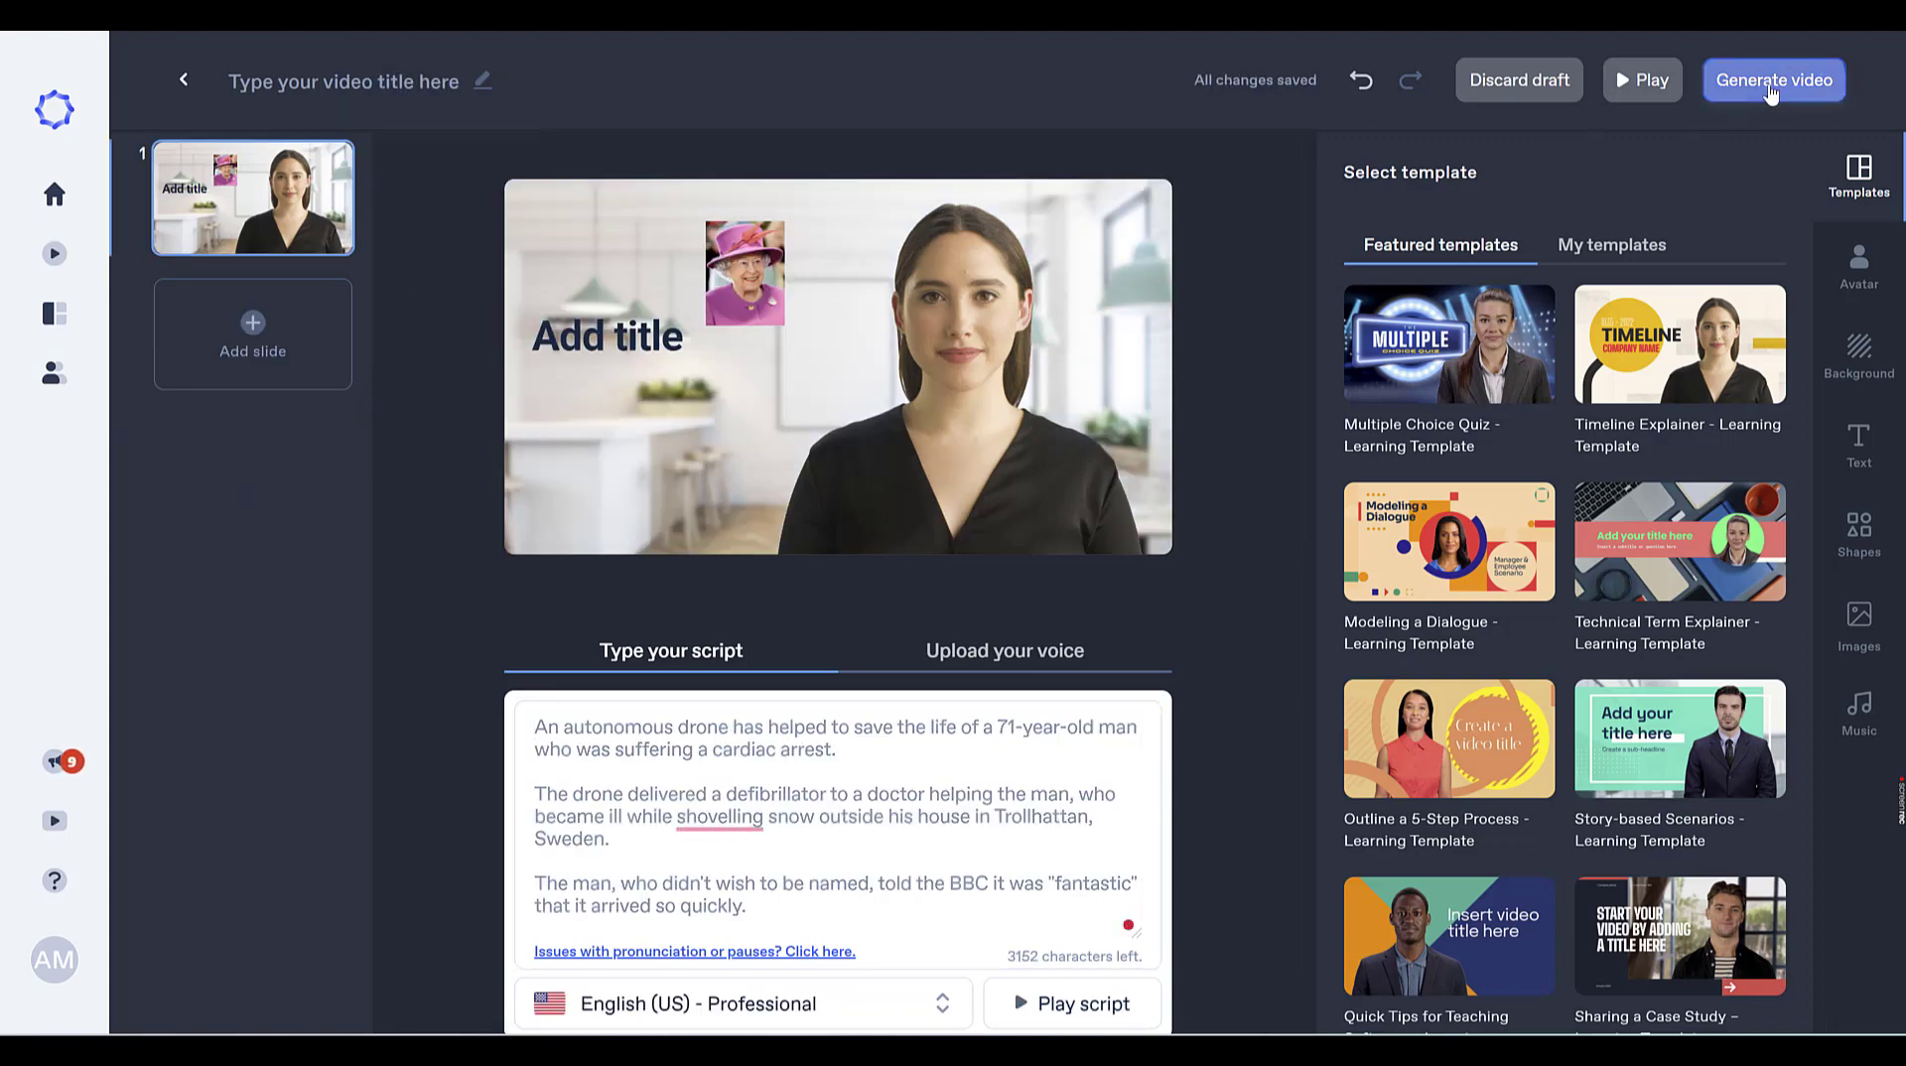
# Step: Title the video 'Test 3' in the Video summary and save it for processing
pyautogui.click(1772, 87)
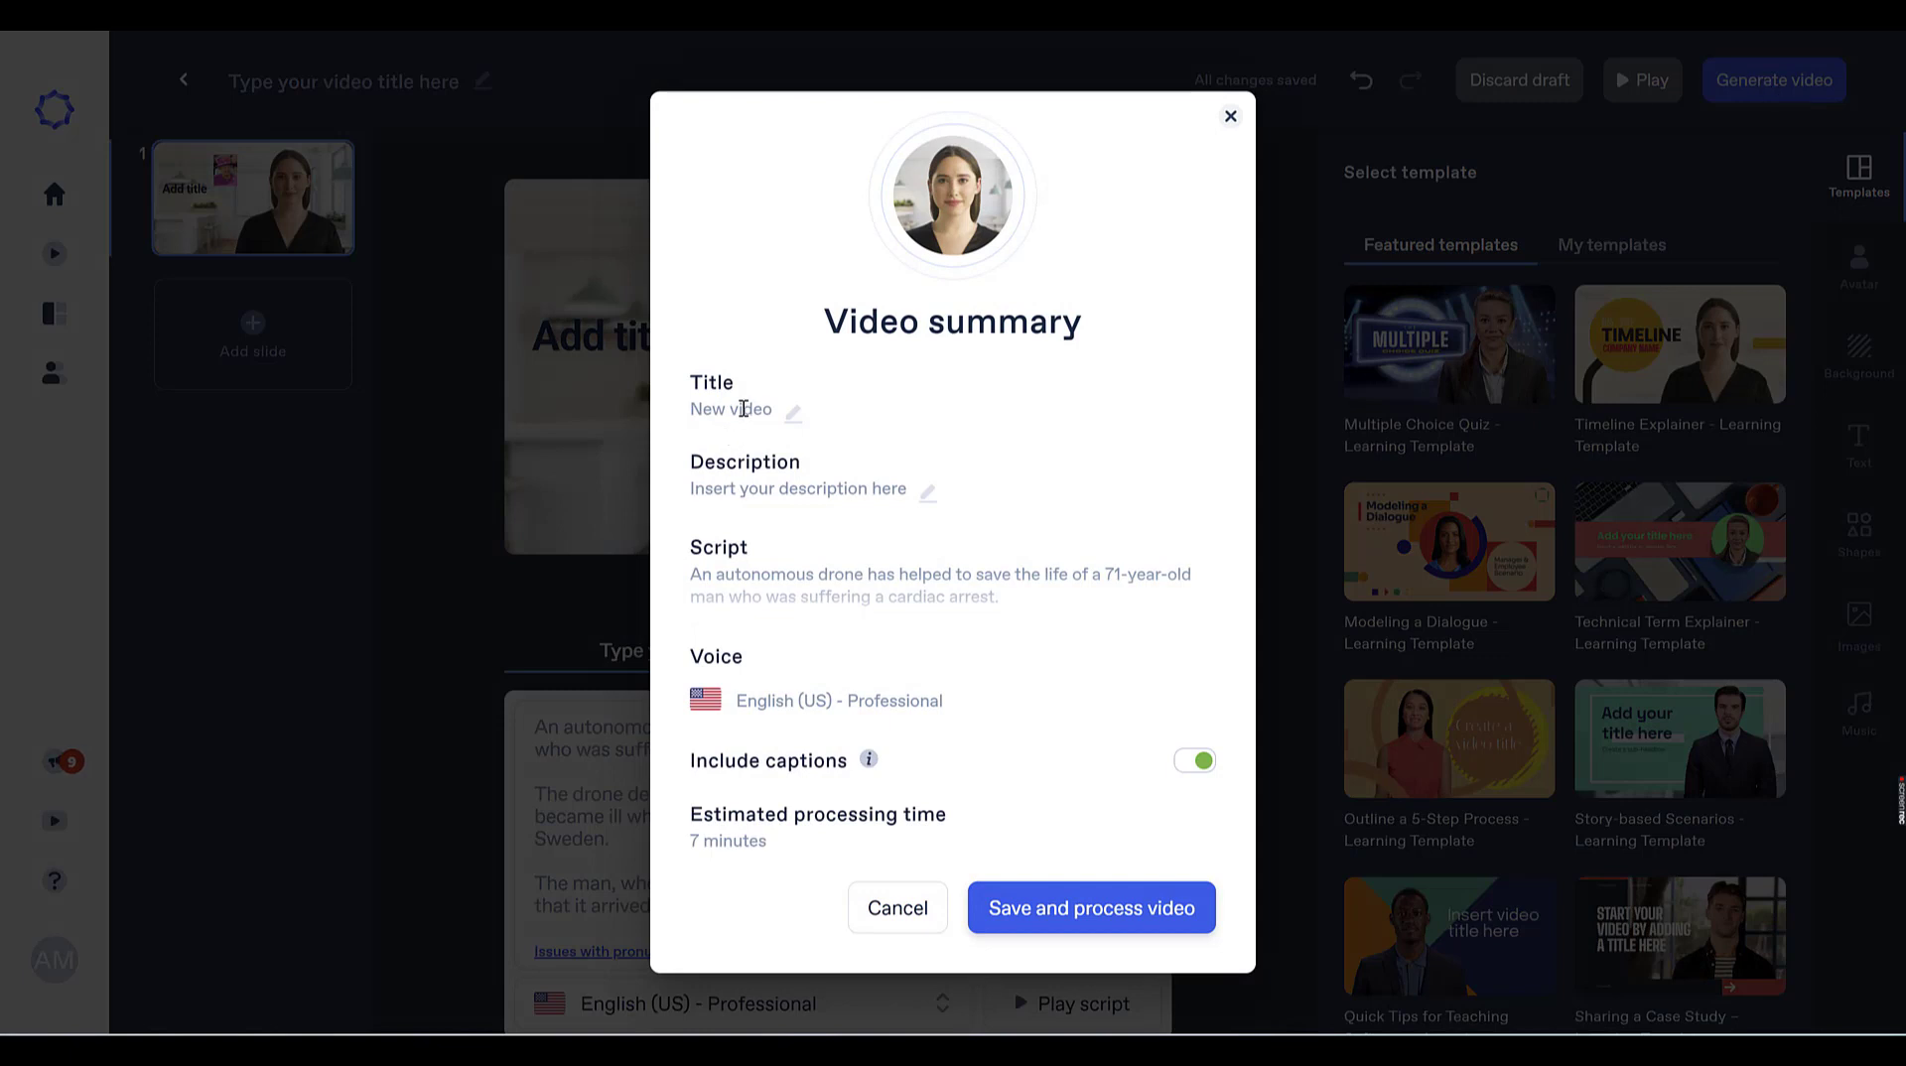
pyautogui.write('Test 3')
pyautogui.click(1057, 918)
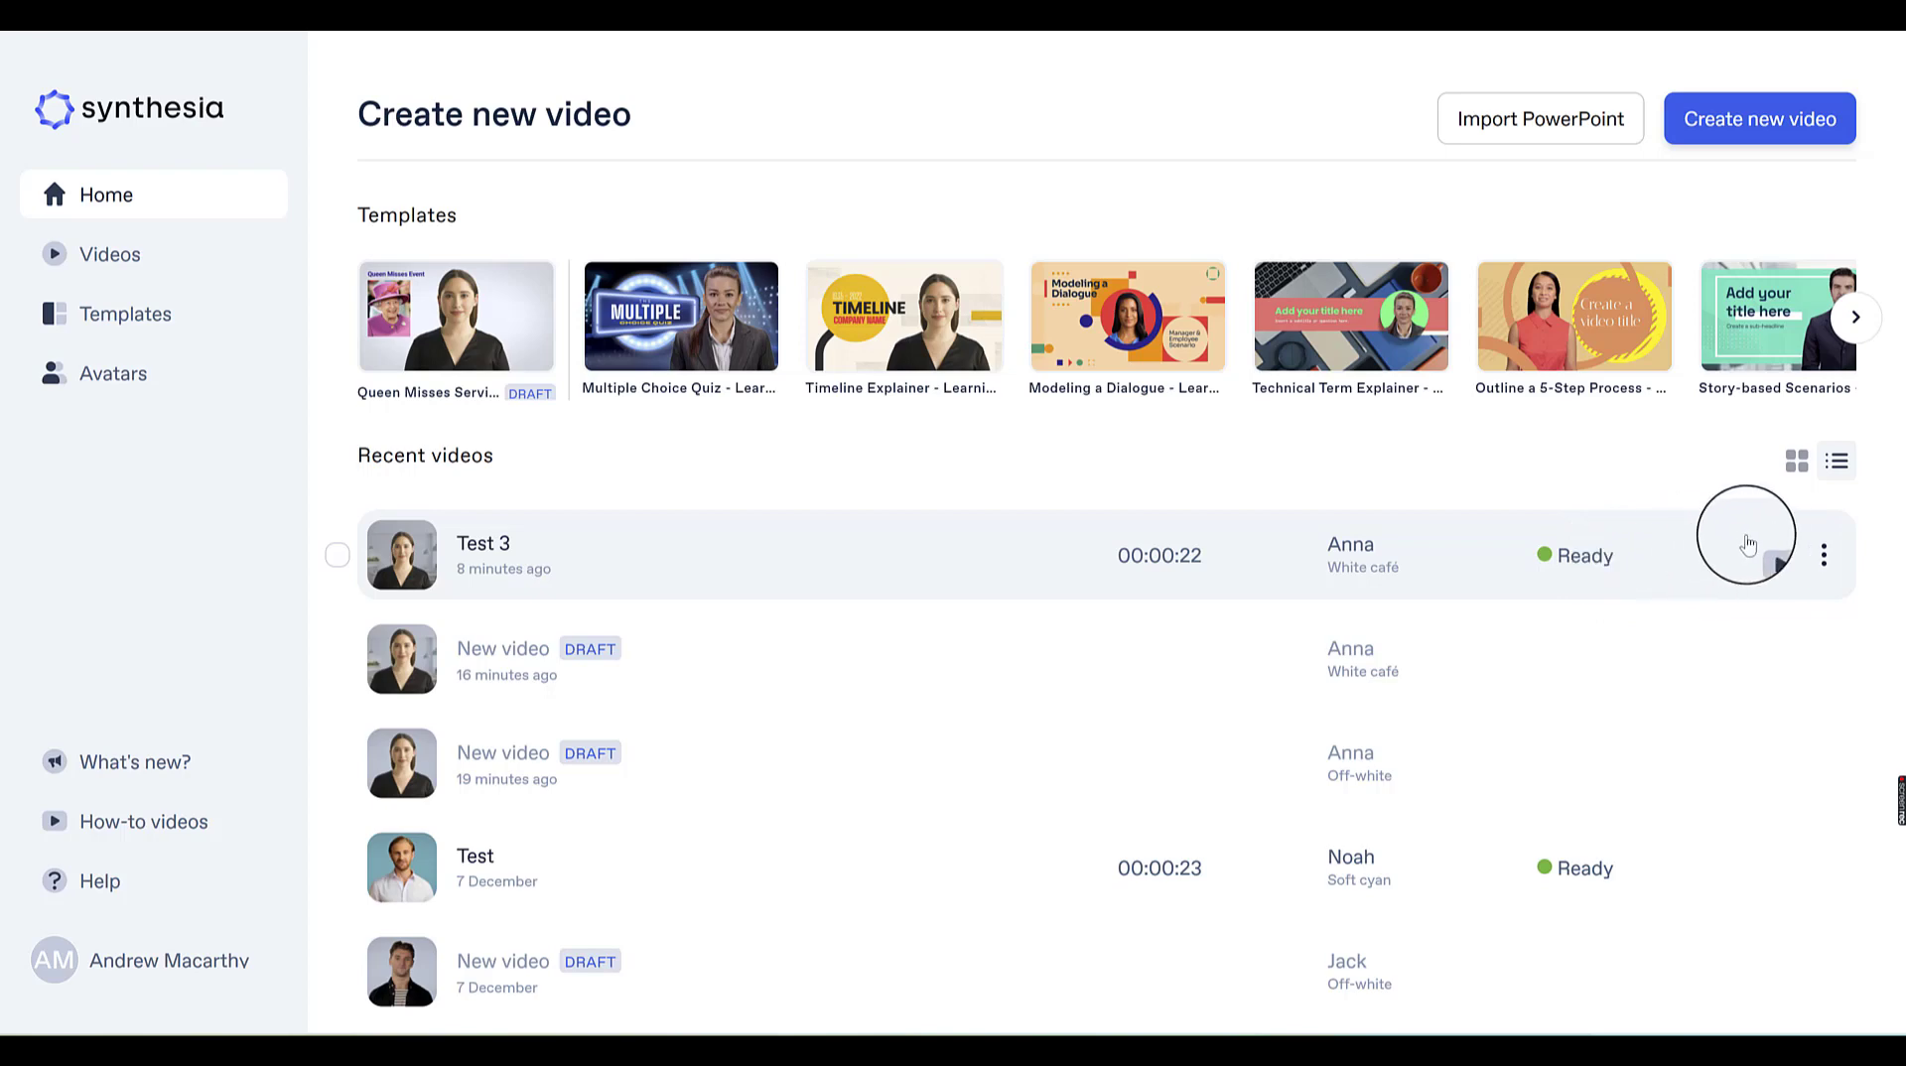
# Step: Play the finished 22-second Test 3 video, then open its detail page
pyautogui.click(1772, 559)
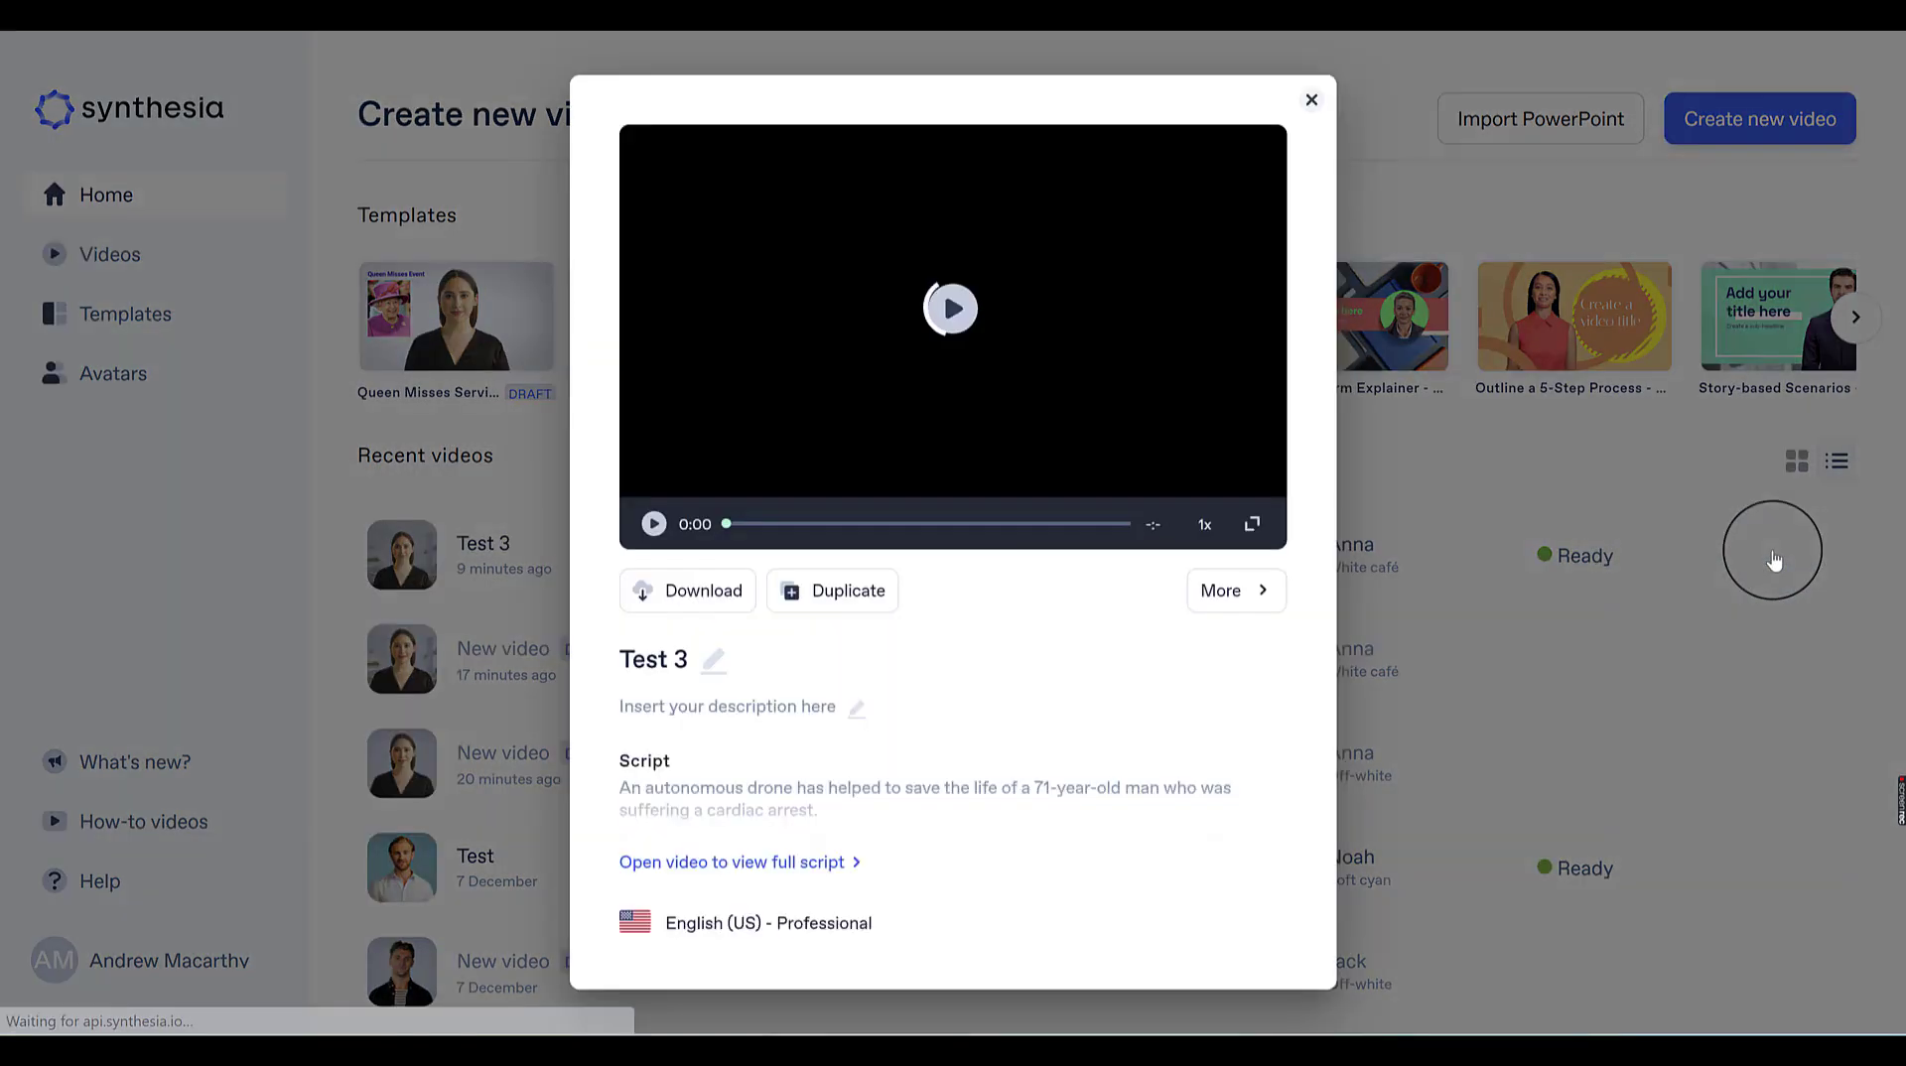
pyautogui.click(951, 320)
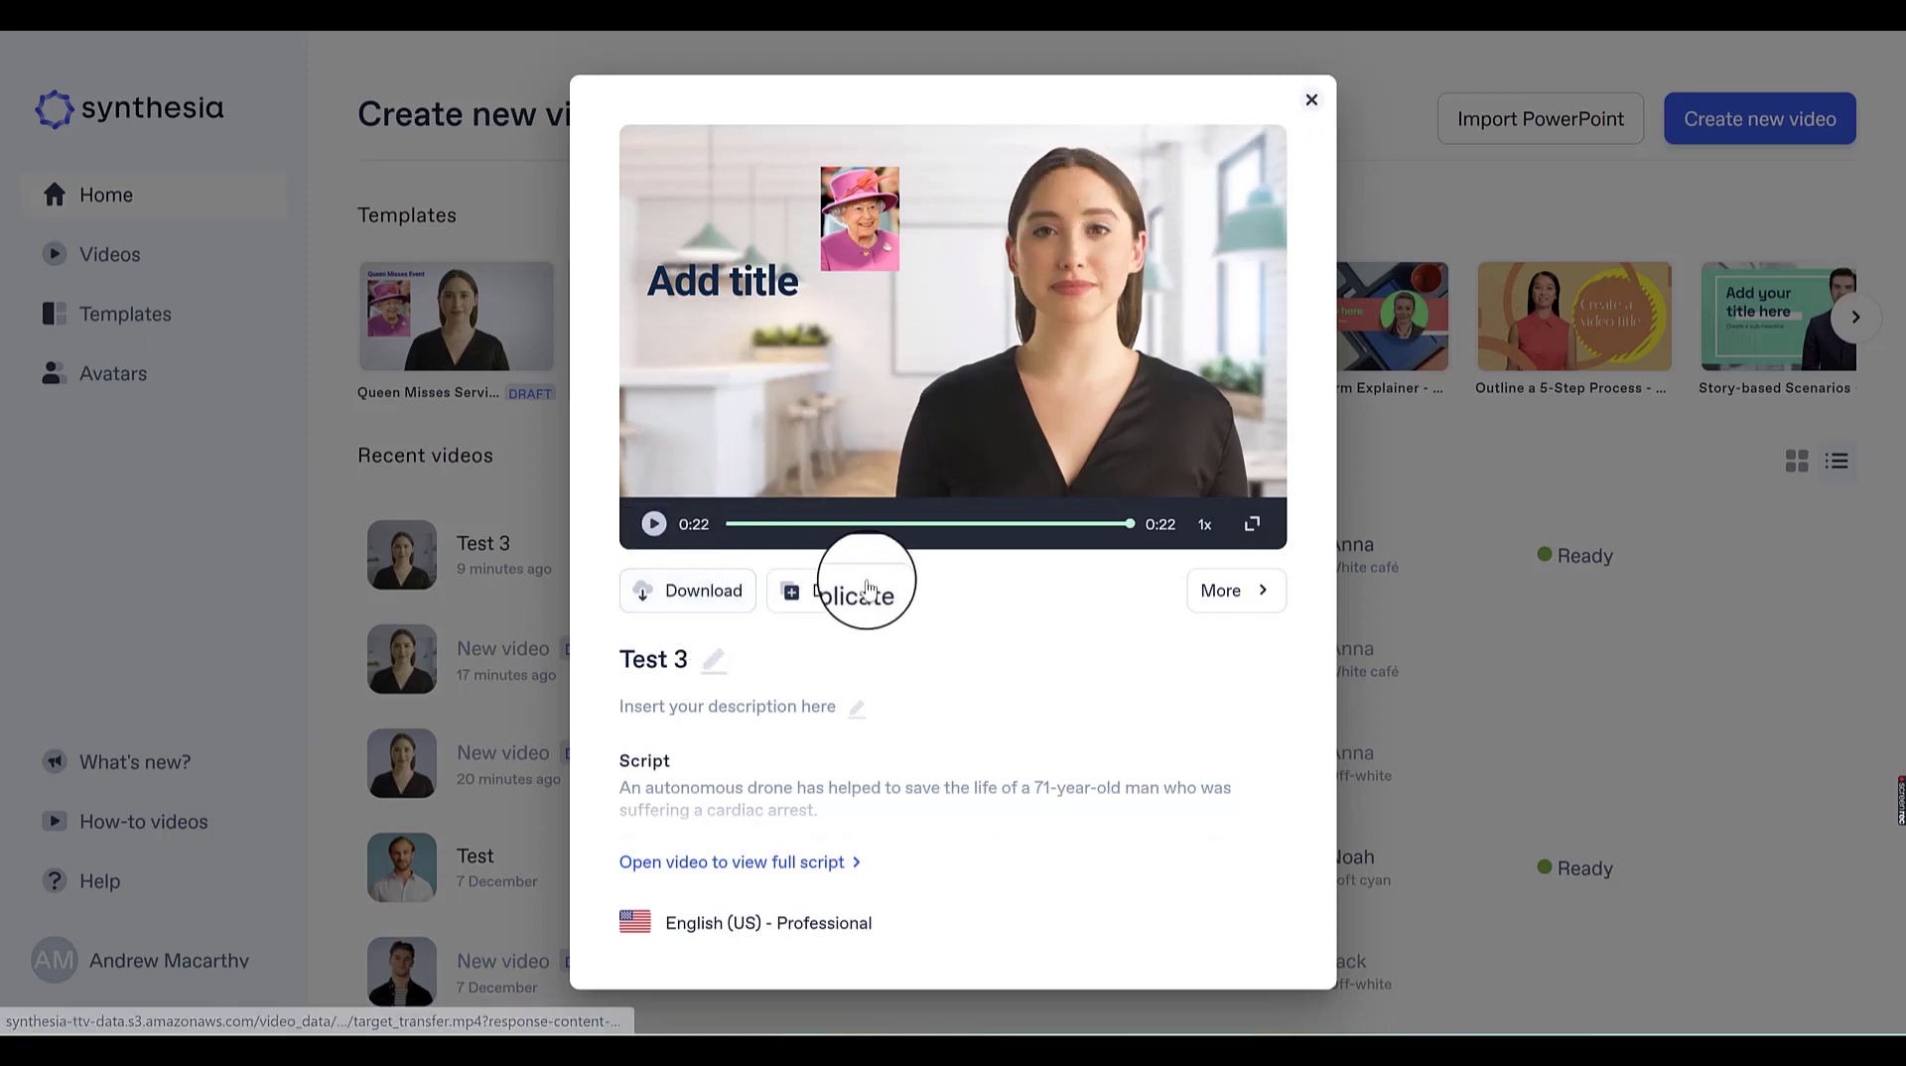
pyautogui.click(1221, 593)
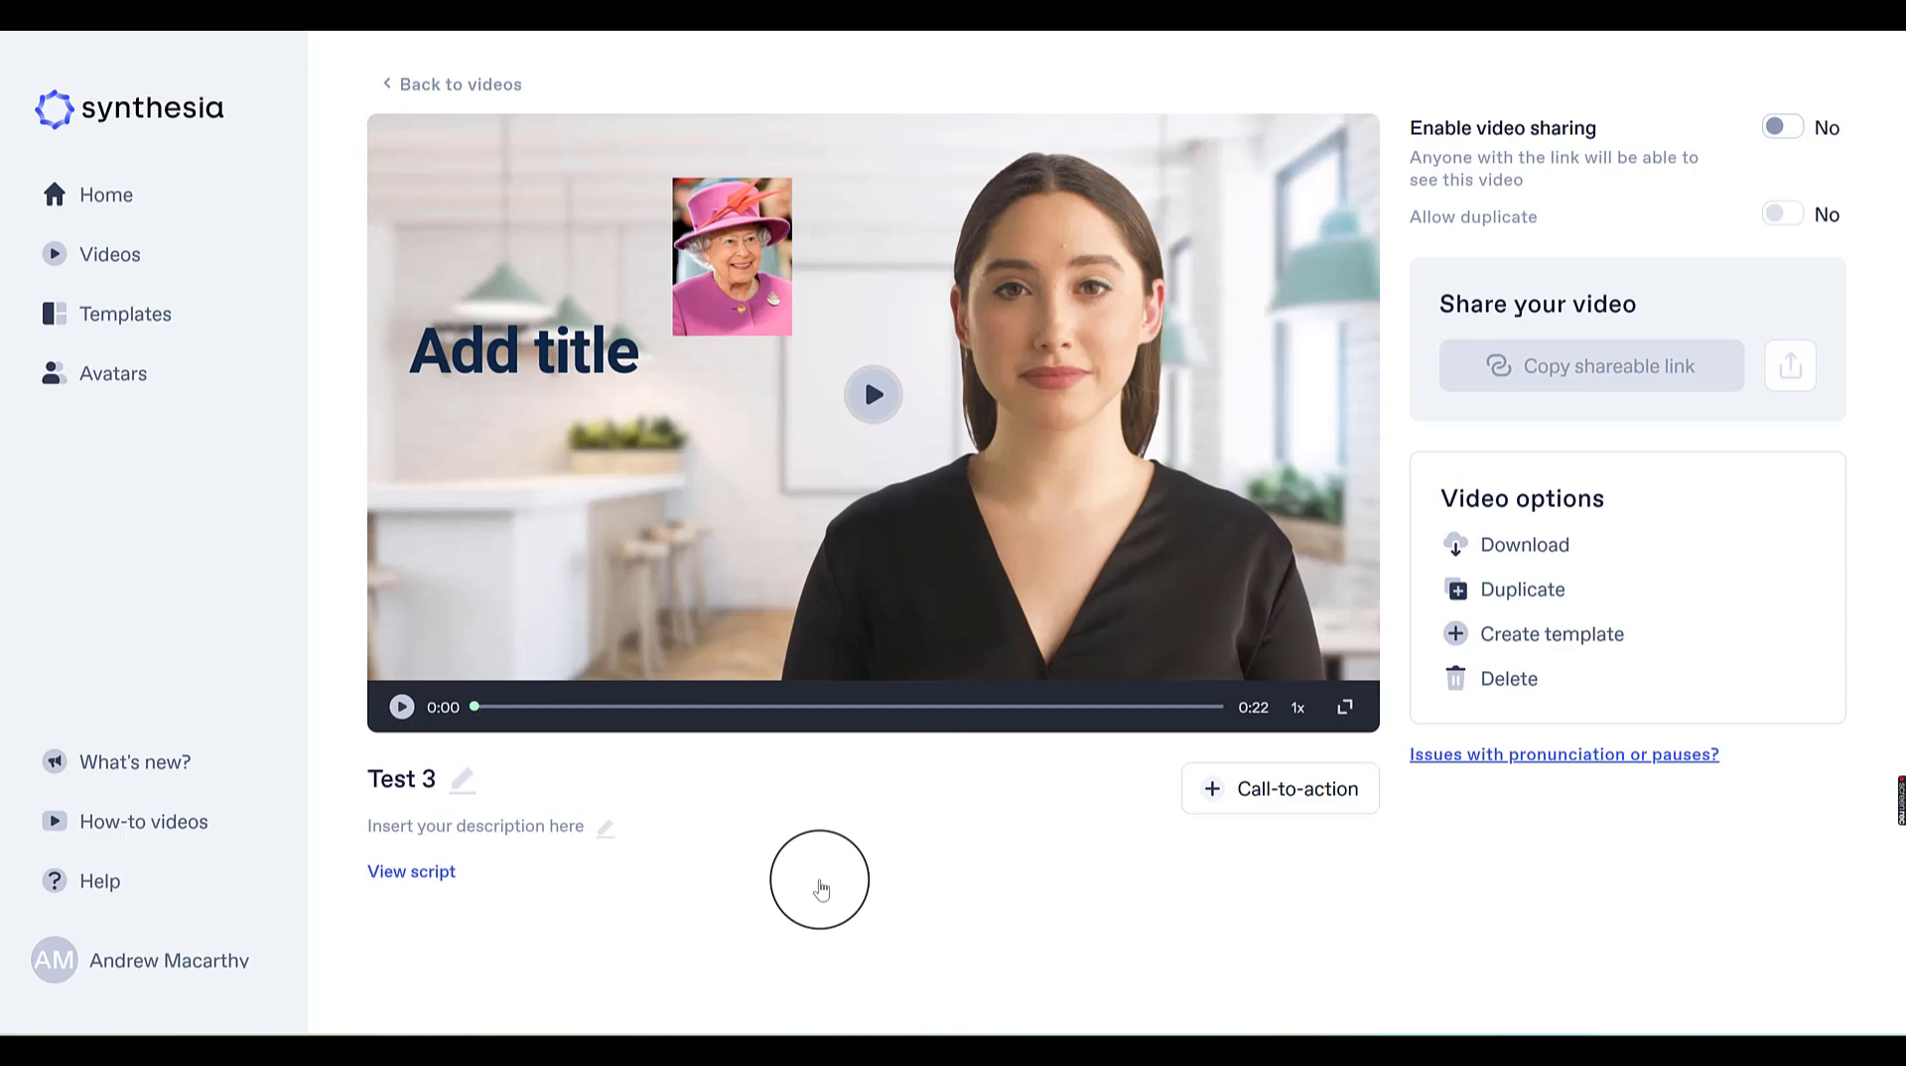
pyautogui.click(1246, 799)
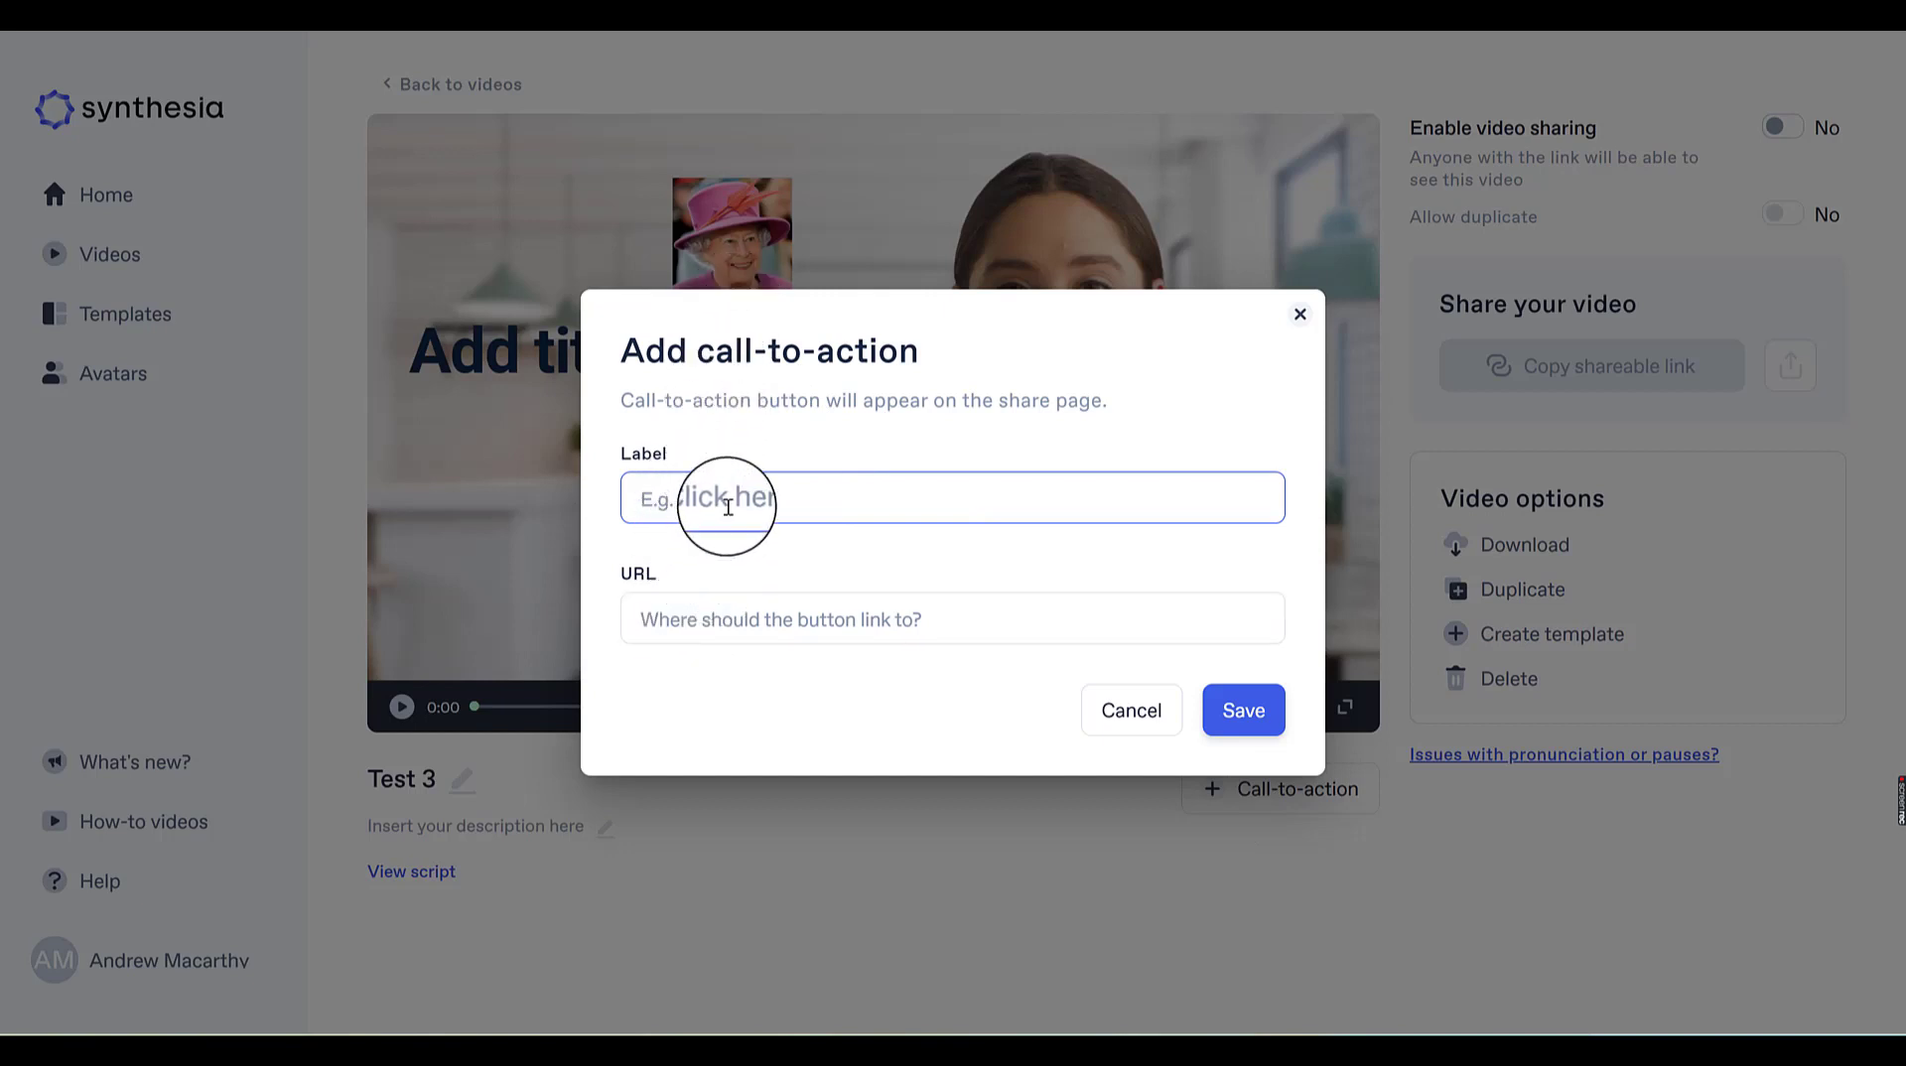
pyautogui.click(705, 627)
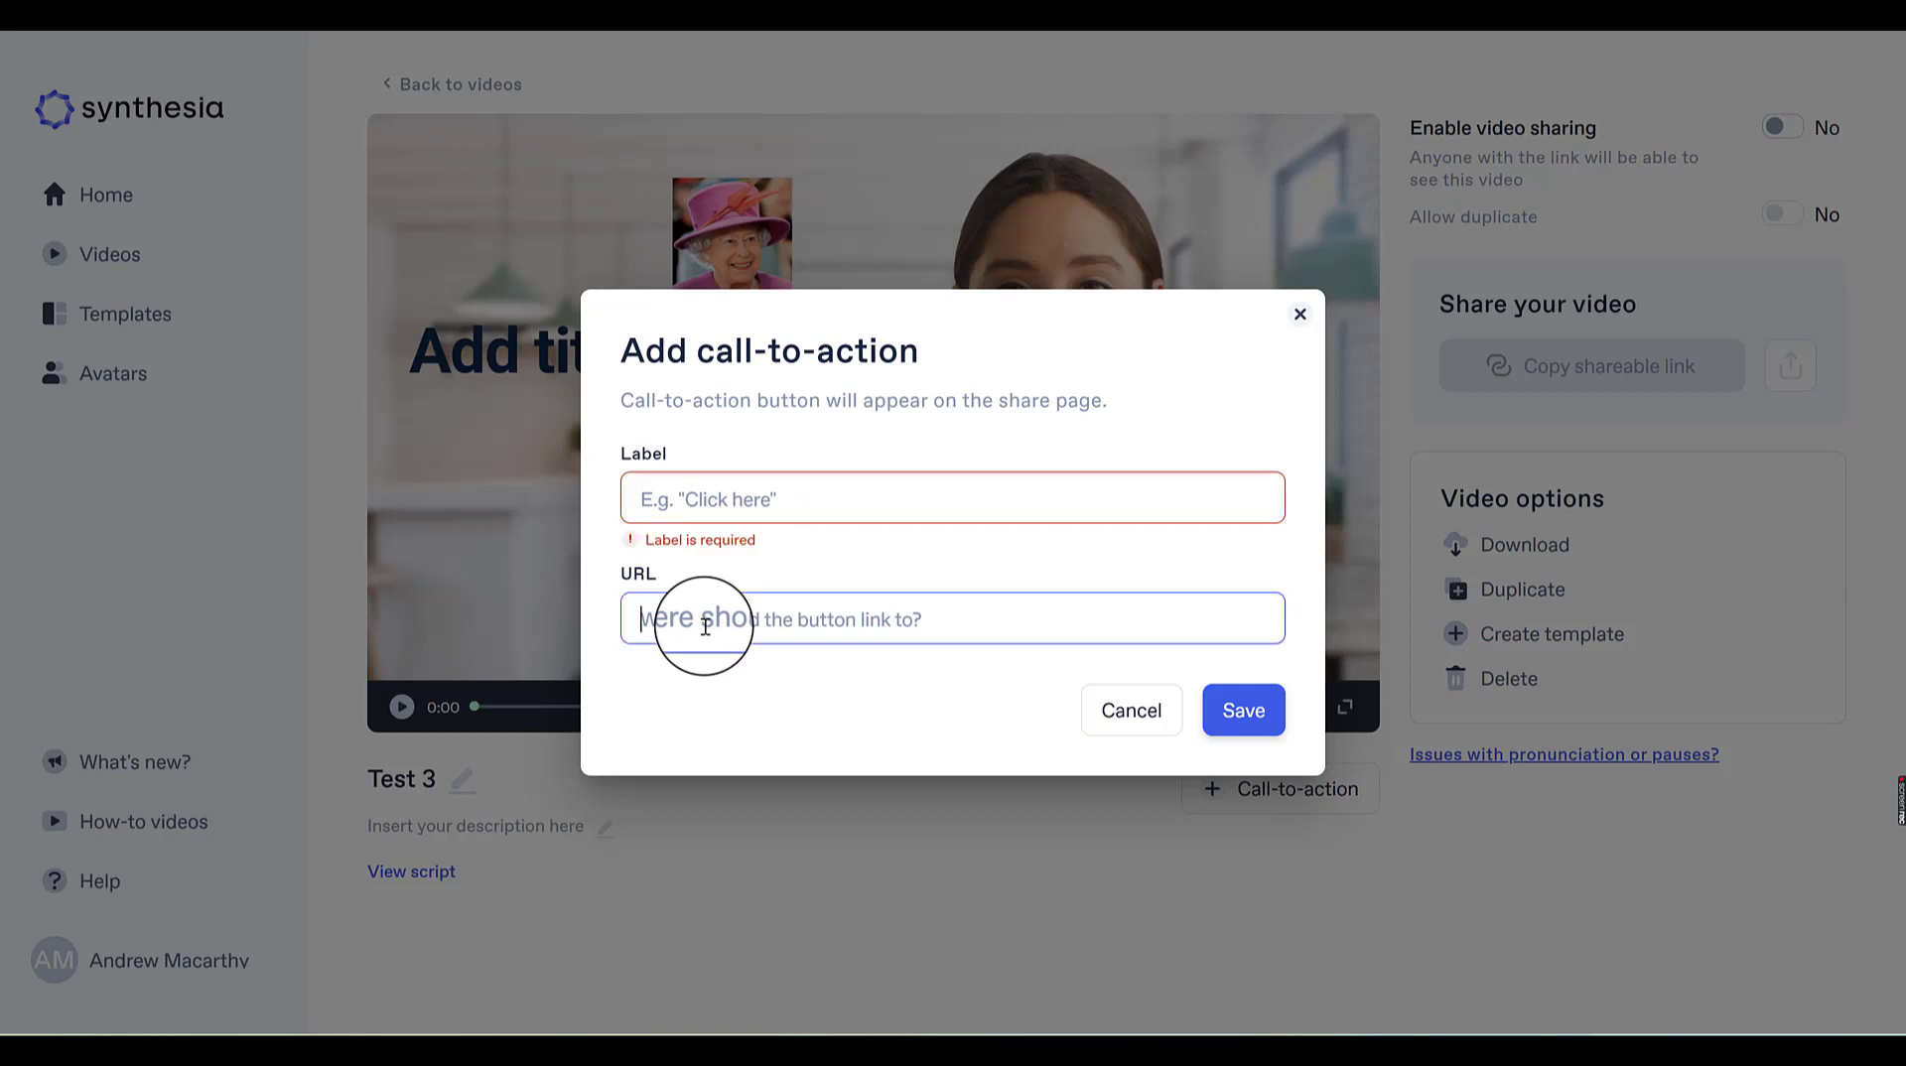
pyautogui.click(752, 497)
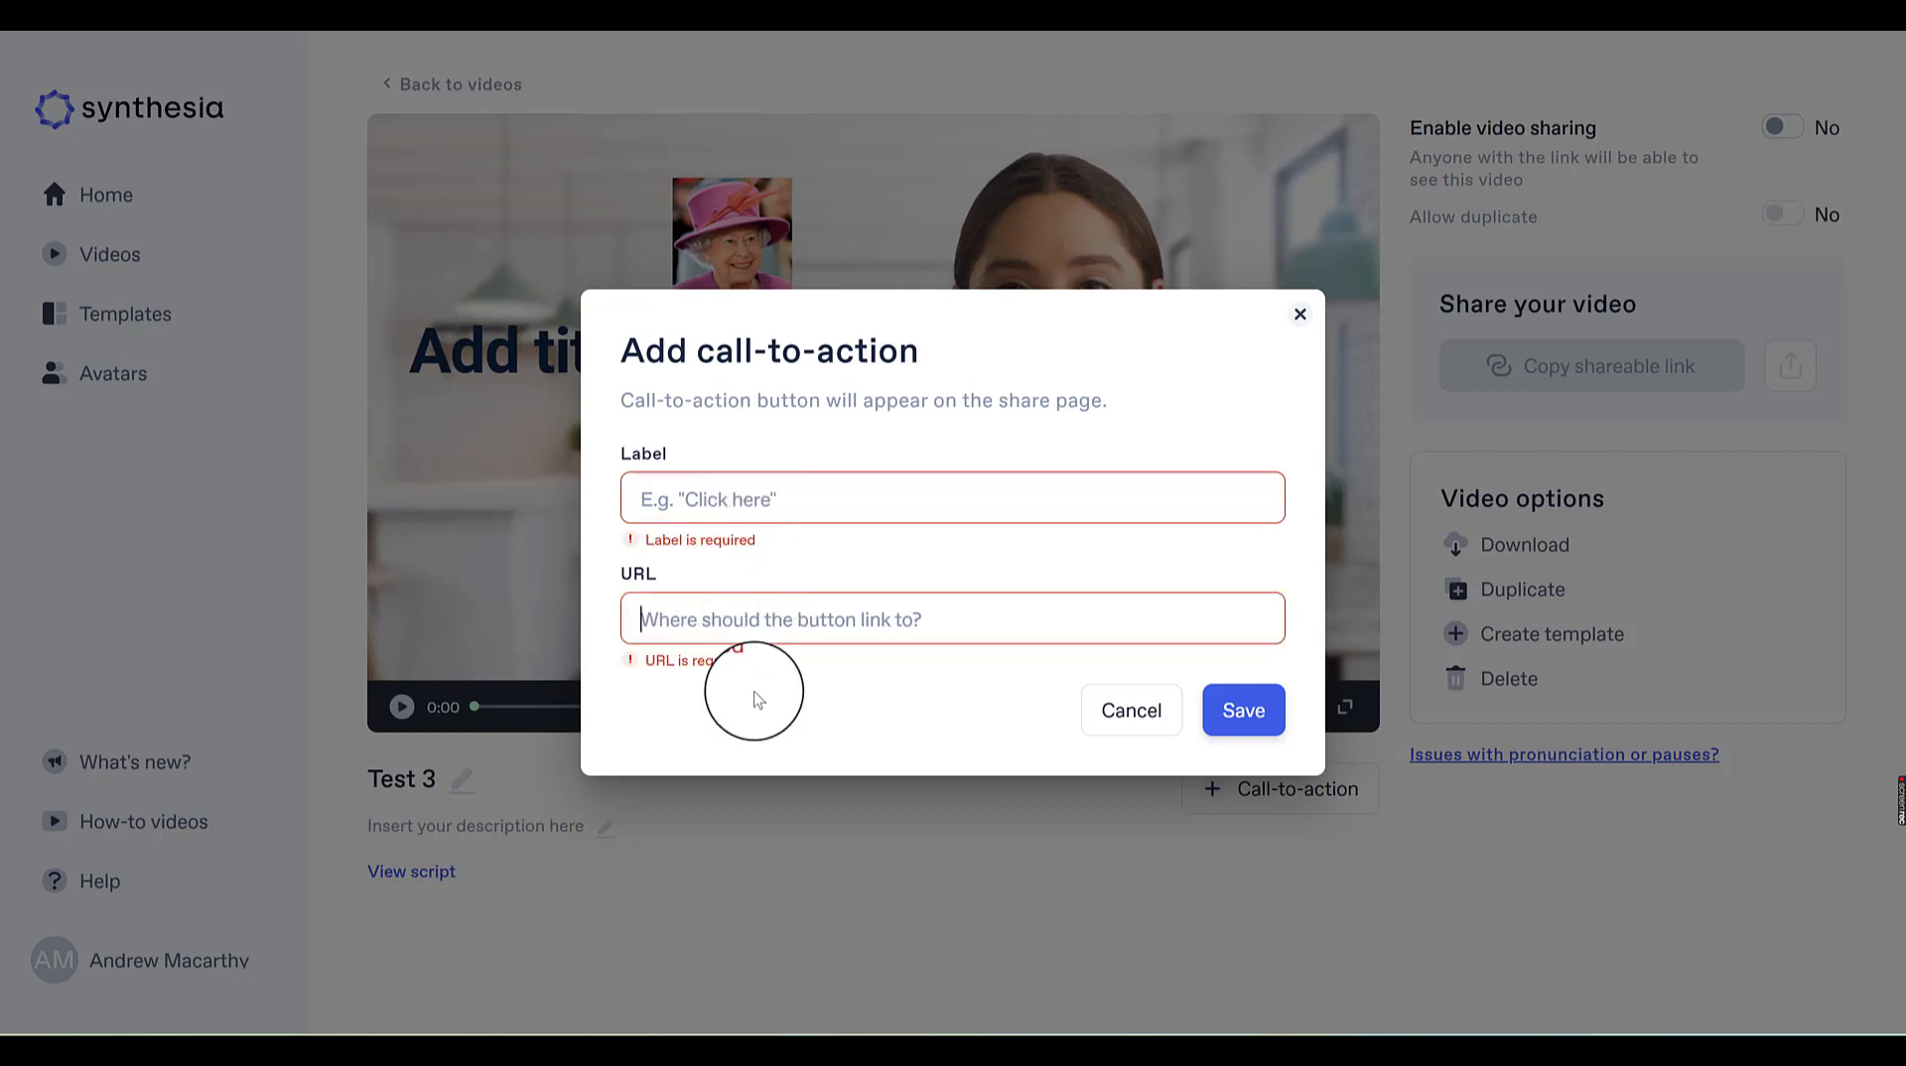
pyautogui.click(724, 613)
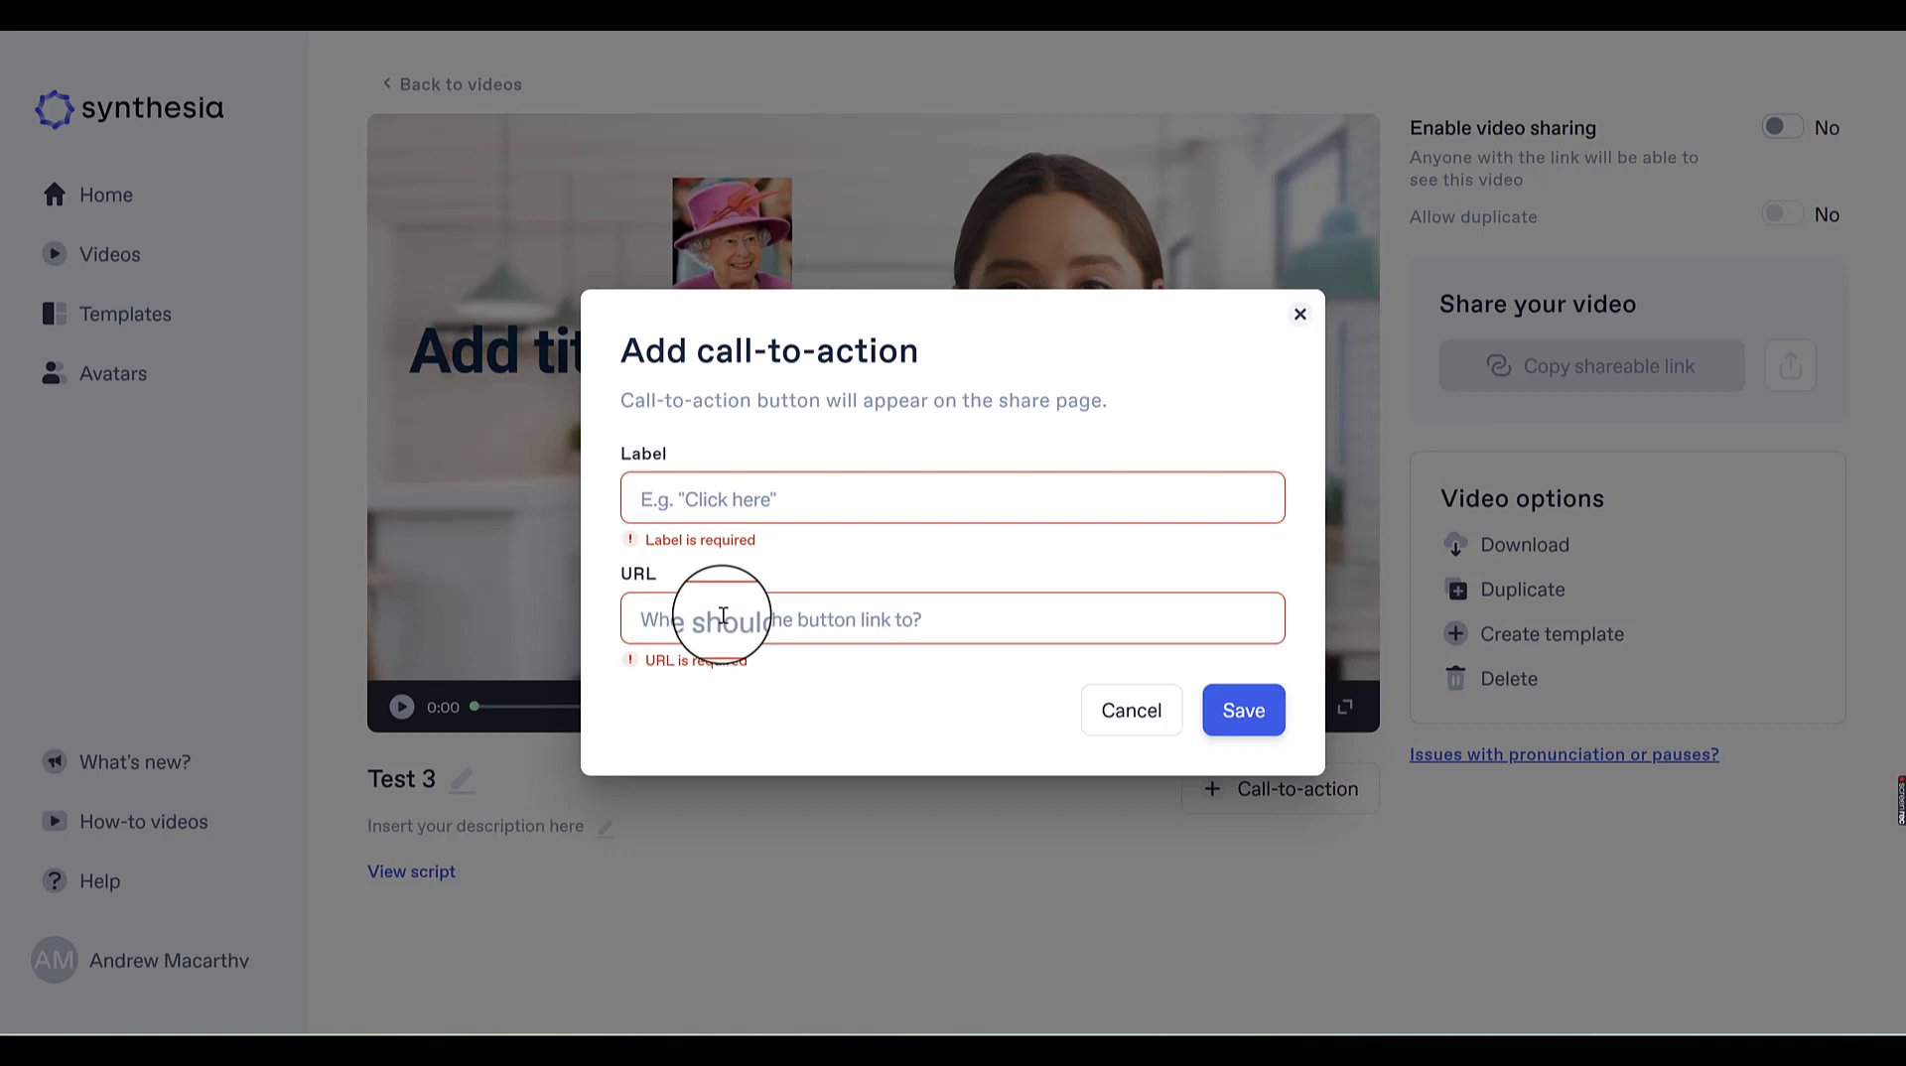
pyautogui.click(1298, 315)
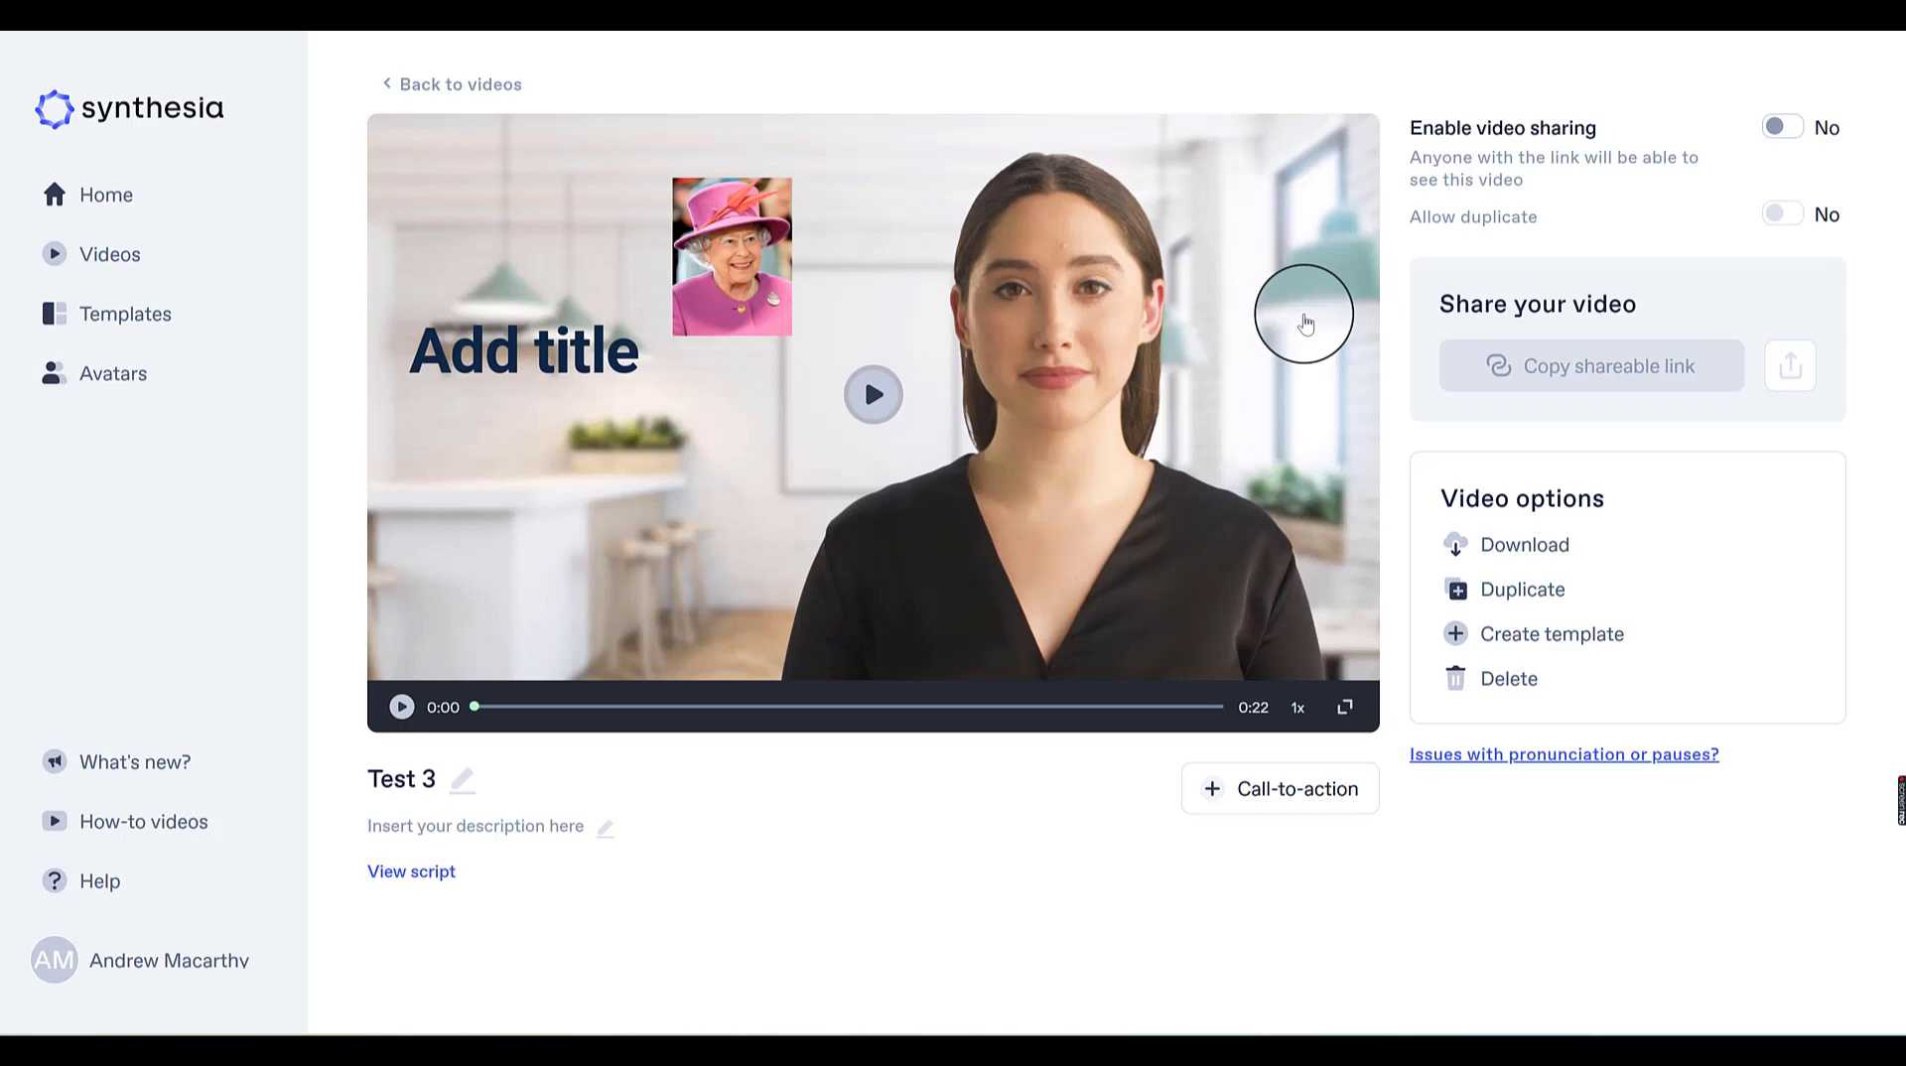
pyautogui.tripleClick(959, 762)
pyautogui.click(816, 749)
pyautogui.tripleClick(810, 806)
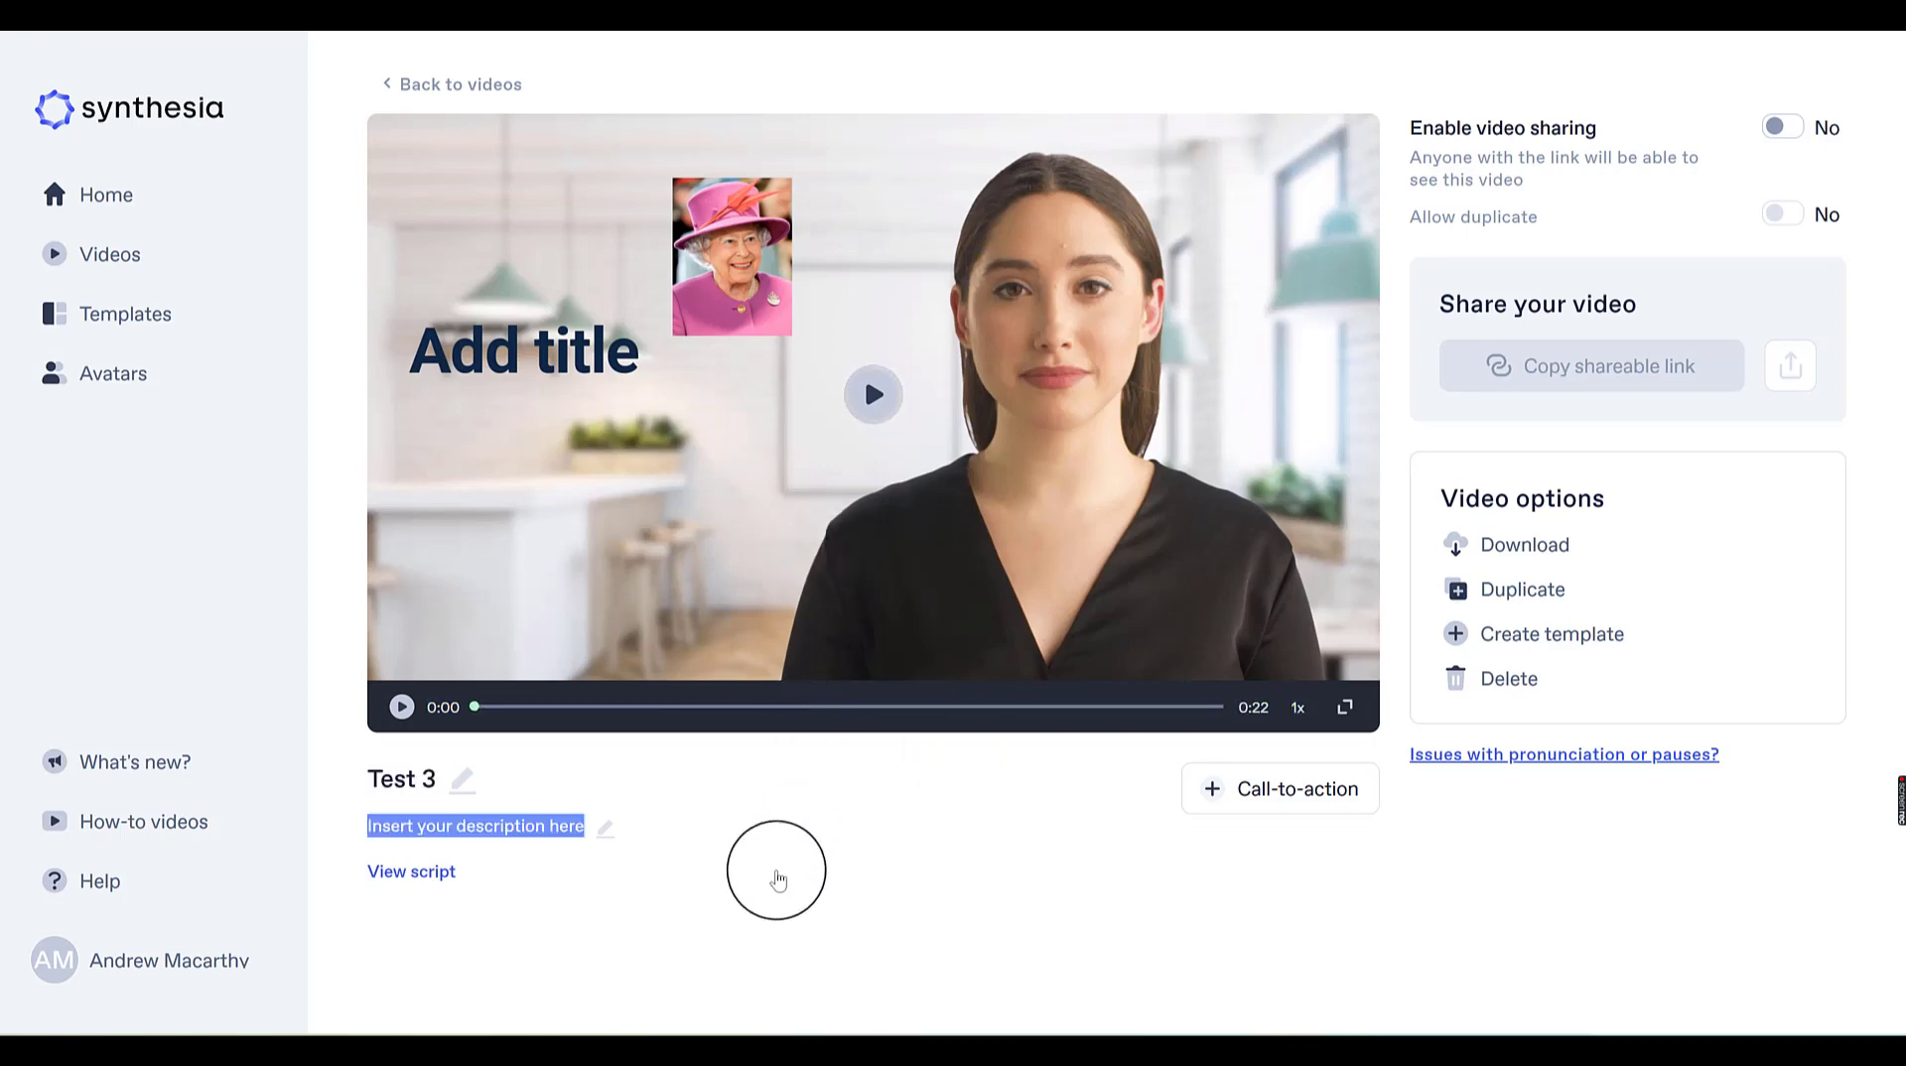
pyautogui.click(766, 896)
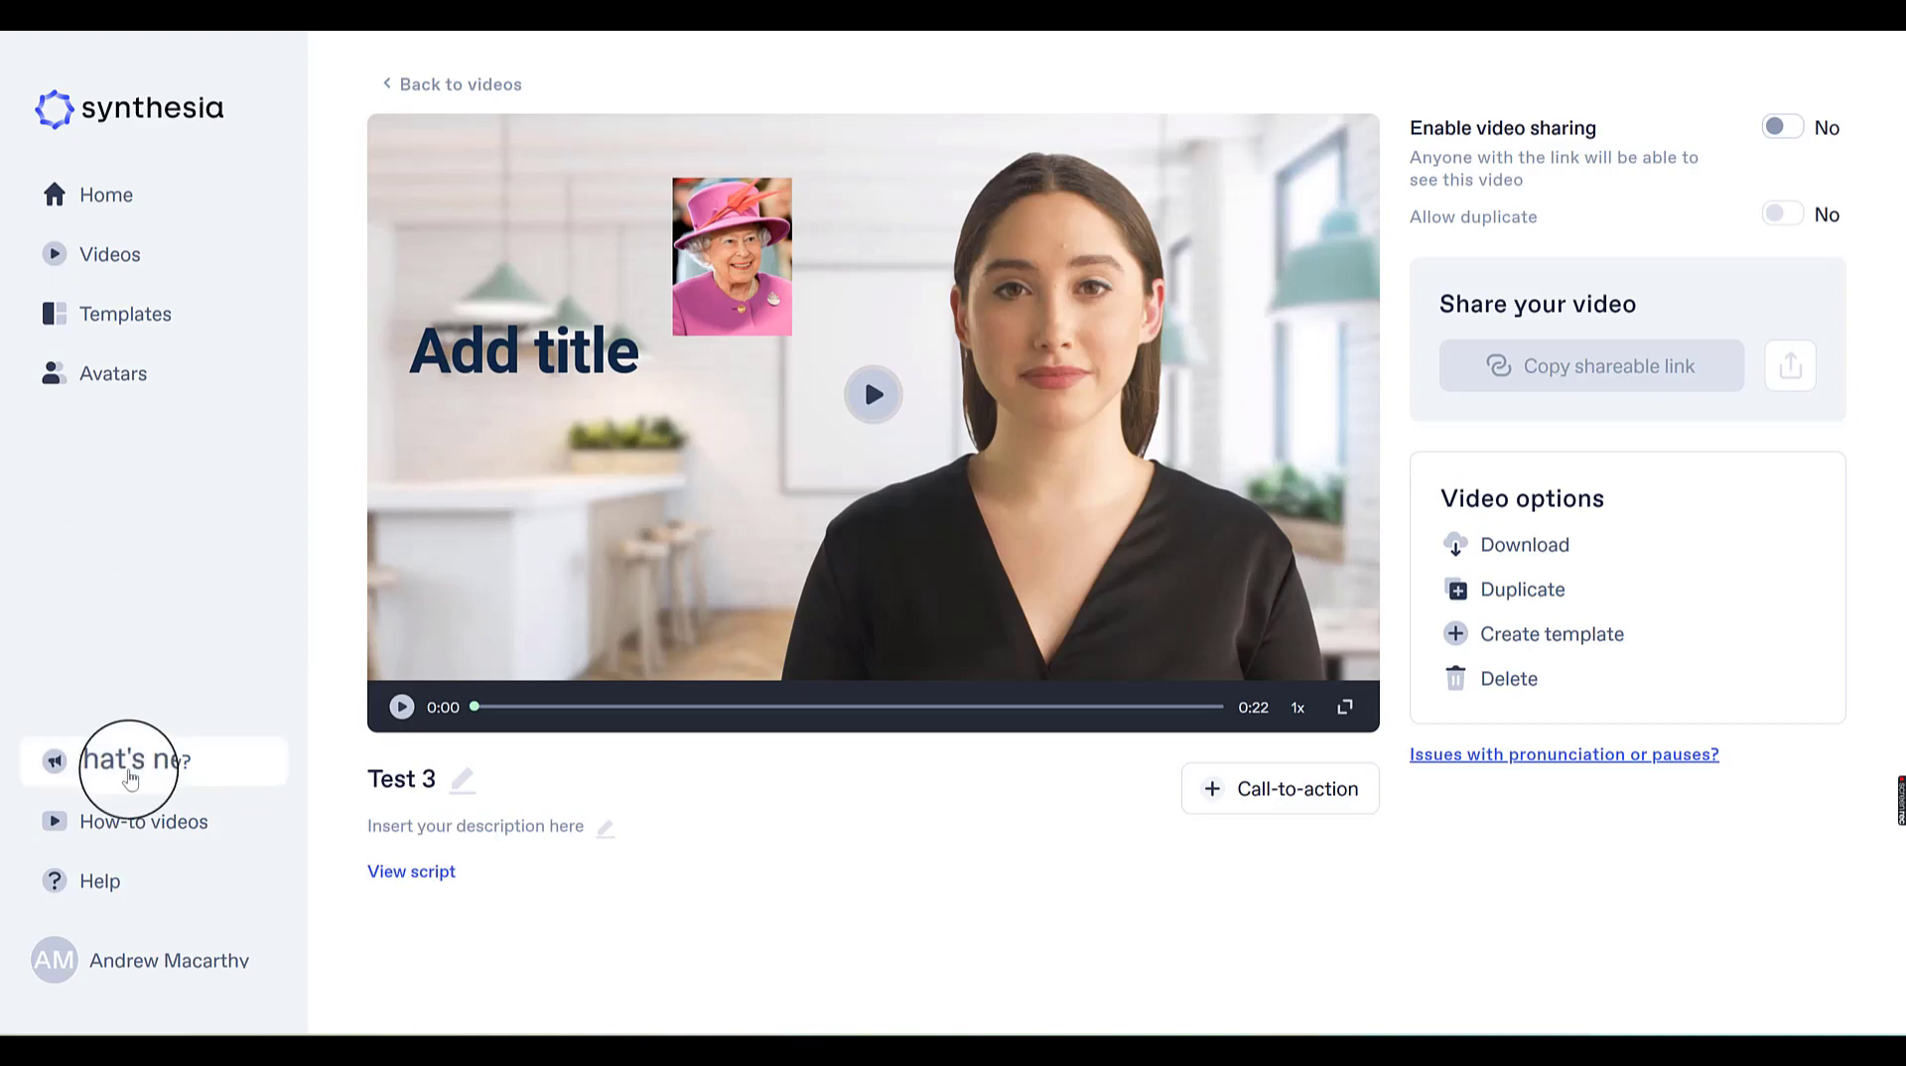
pyautogui.click(151, 770)
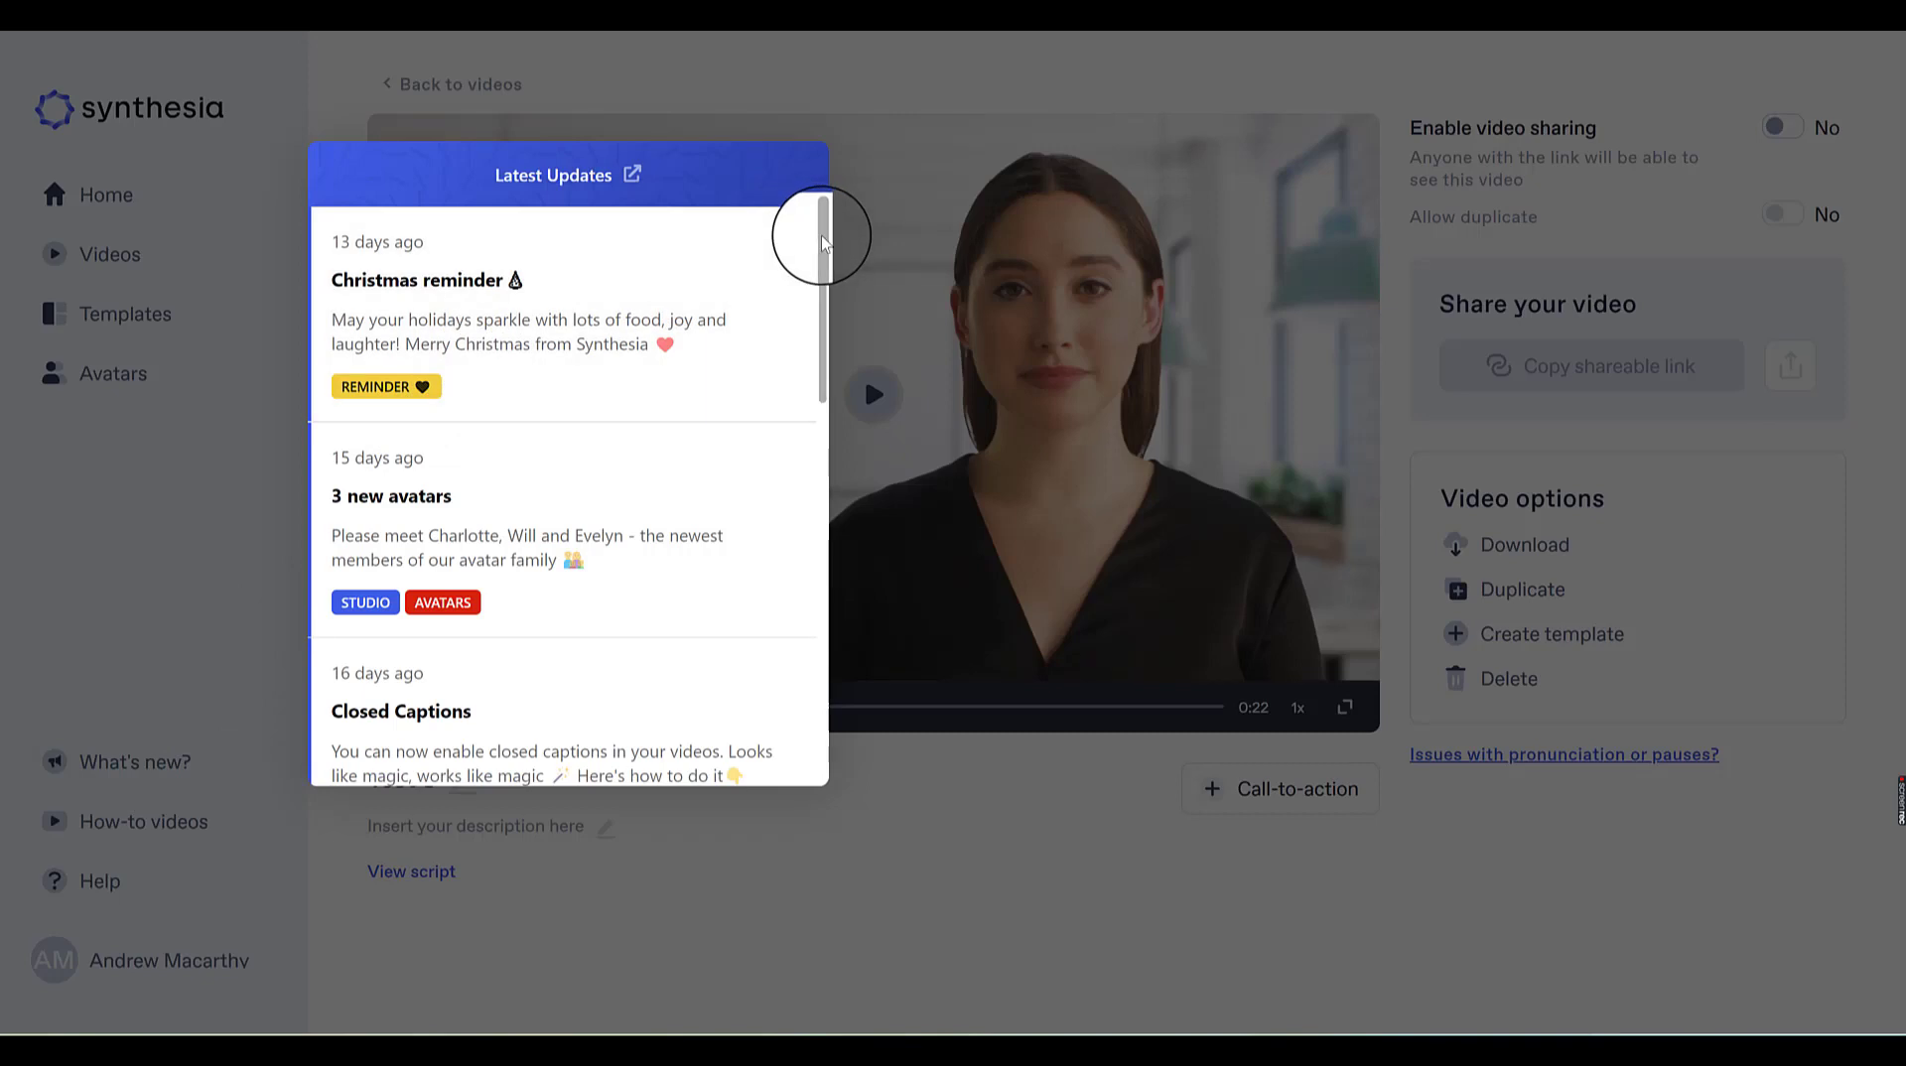
pyautogui.moveTo(822, 242); pyautogui.dragTo(833, 203)
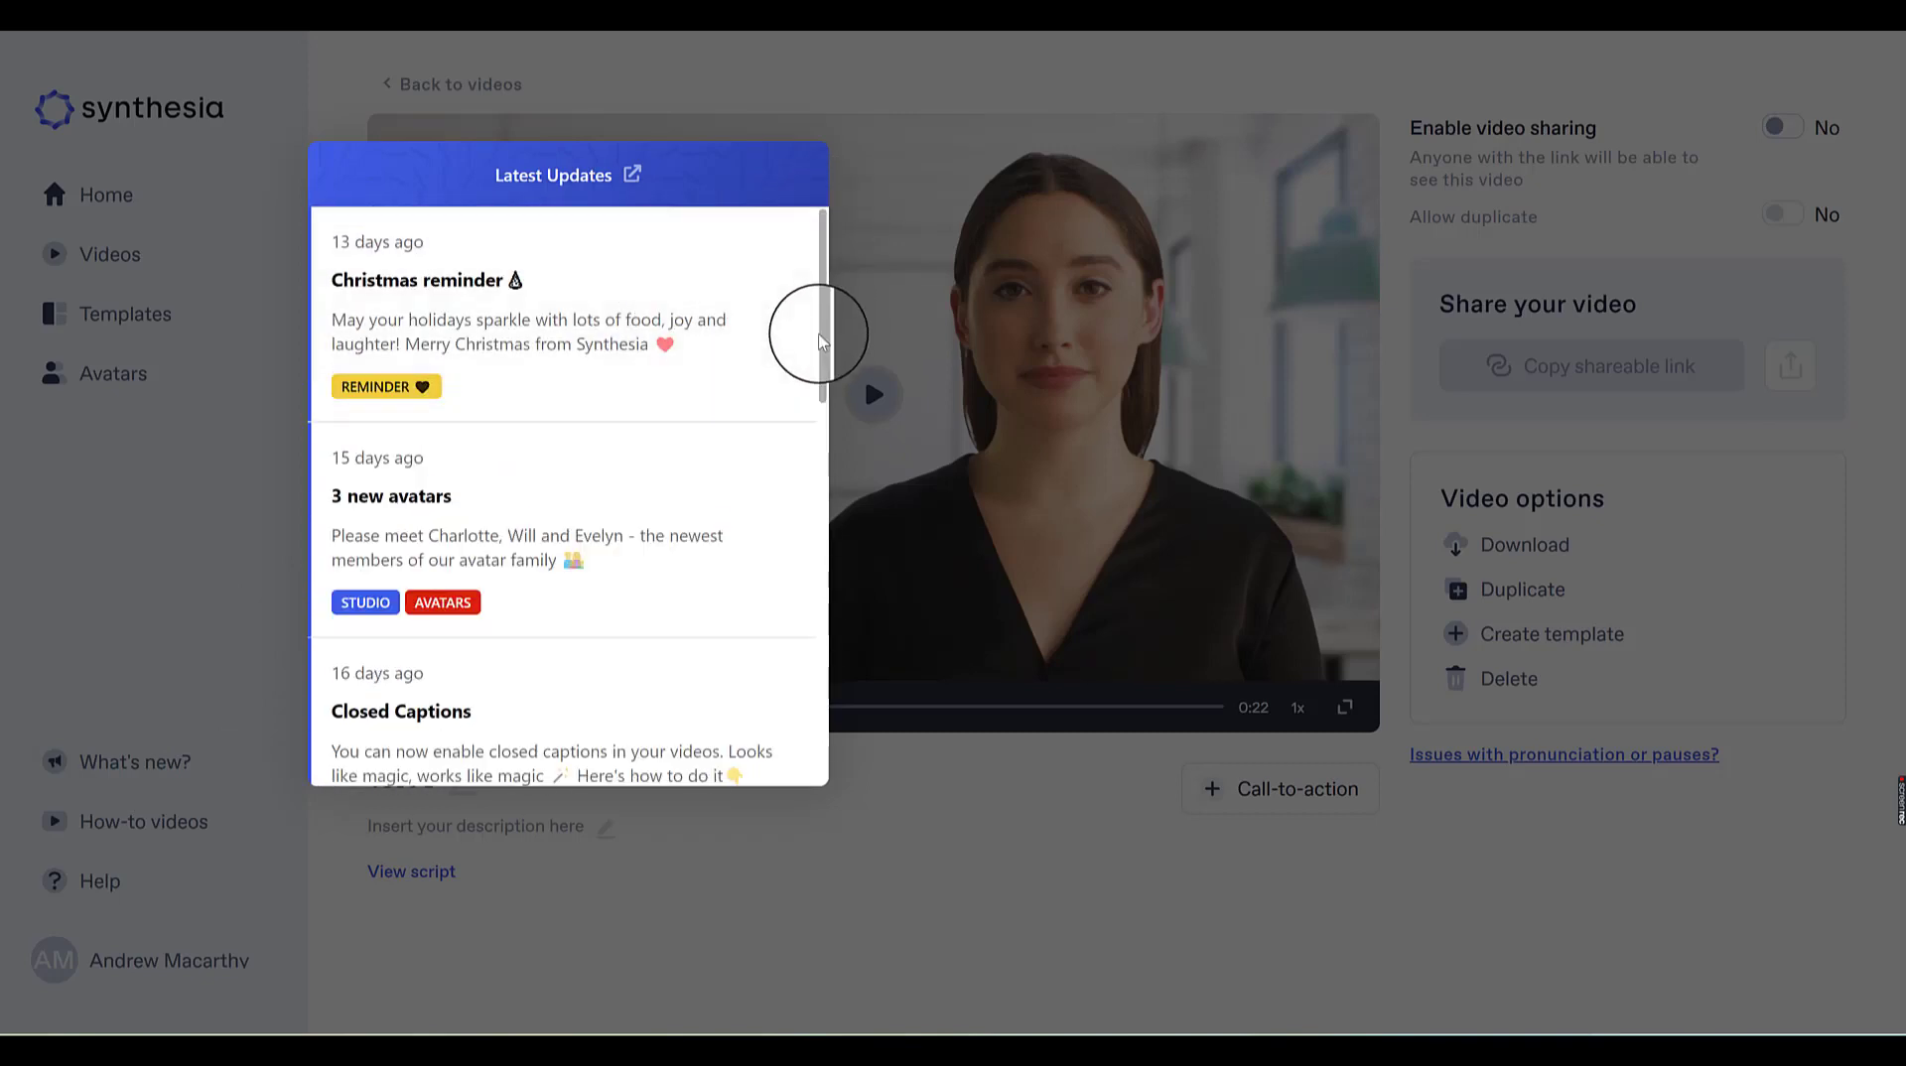
pyautogui.scroll(-2, 821, 375)
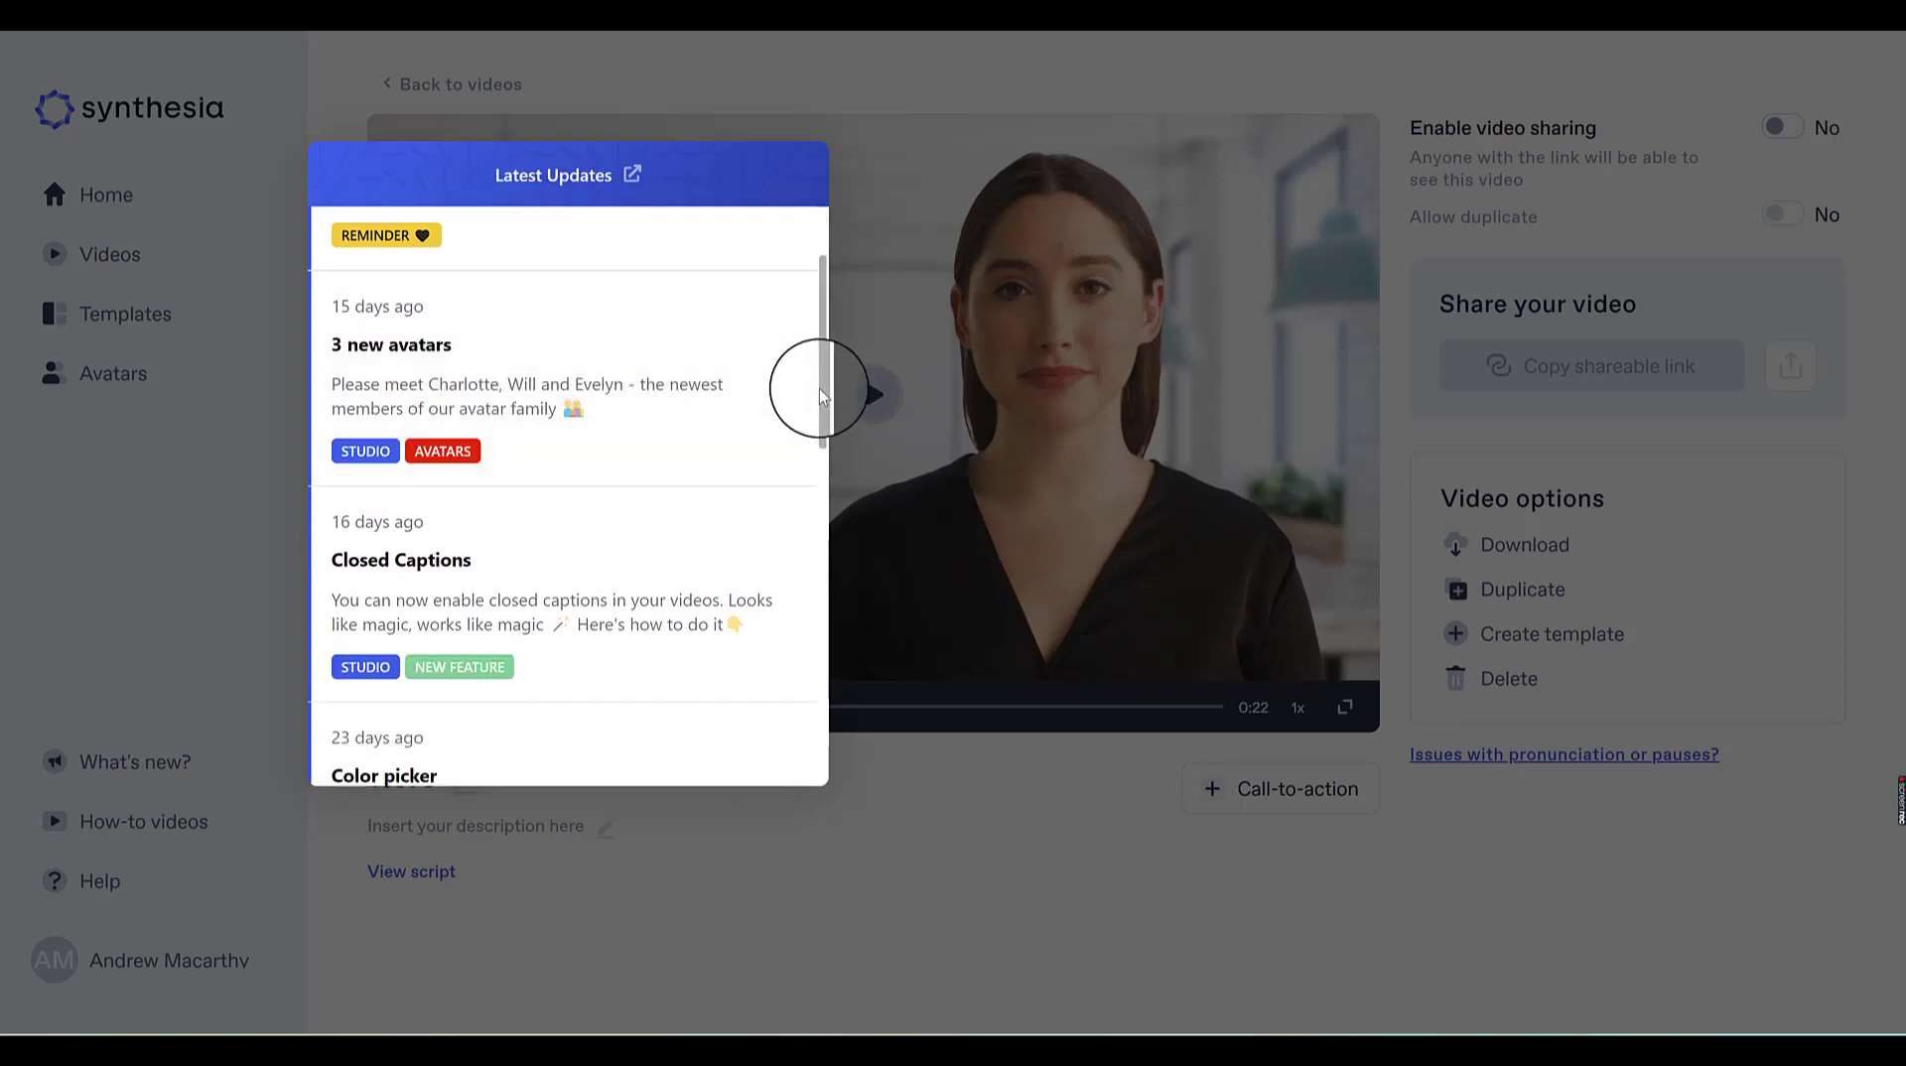
pyautogui.moveTo(819, 395); pyautogui.dragTo(815, 486)
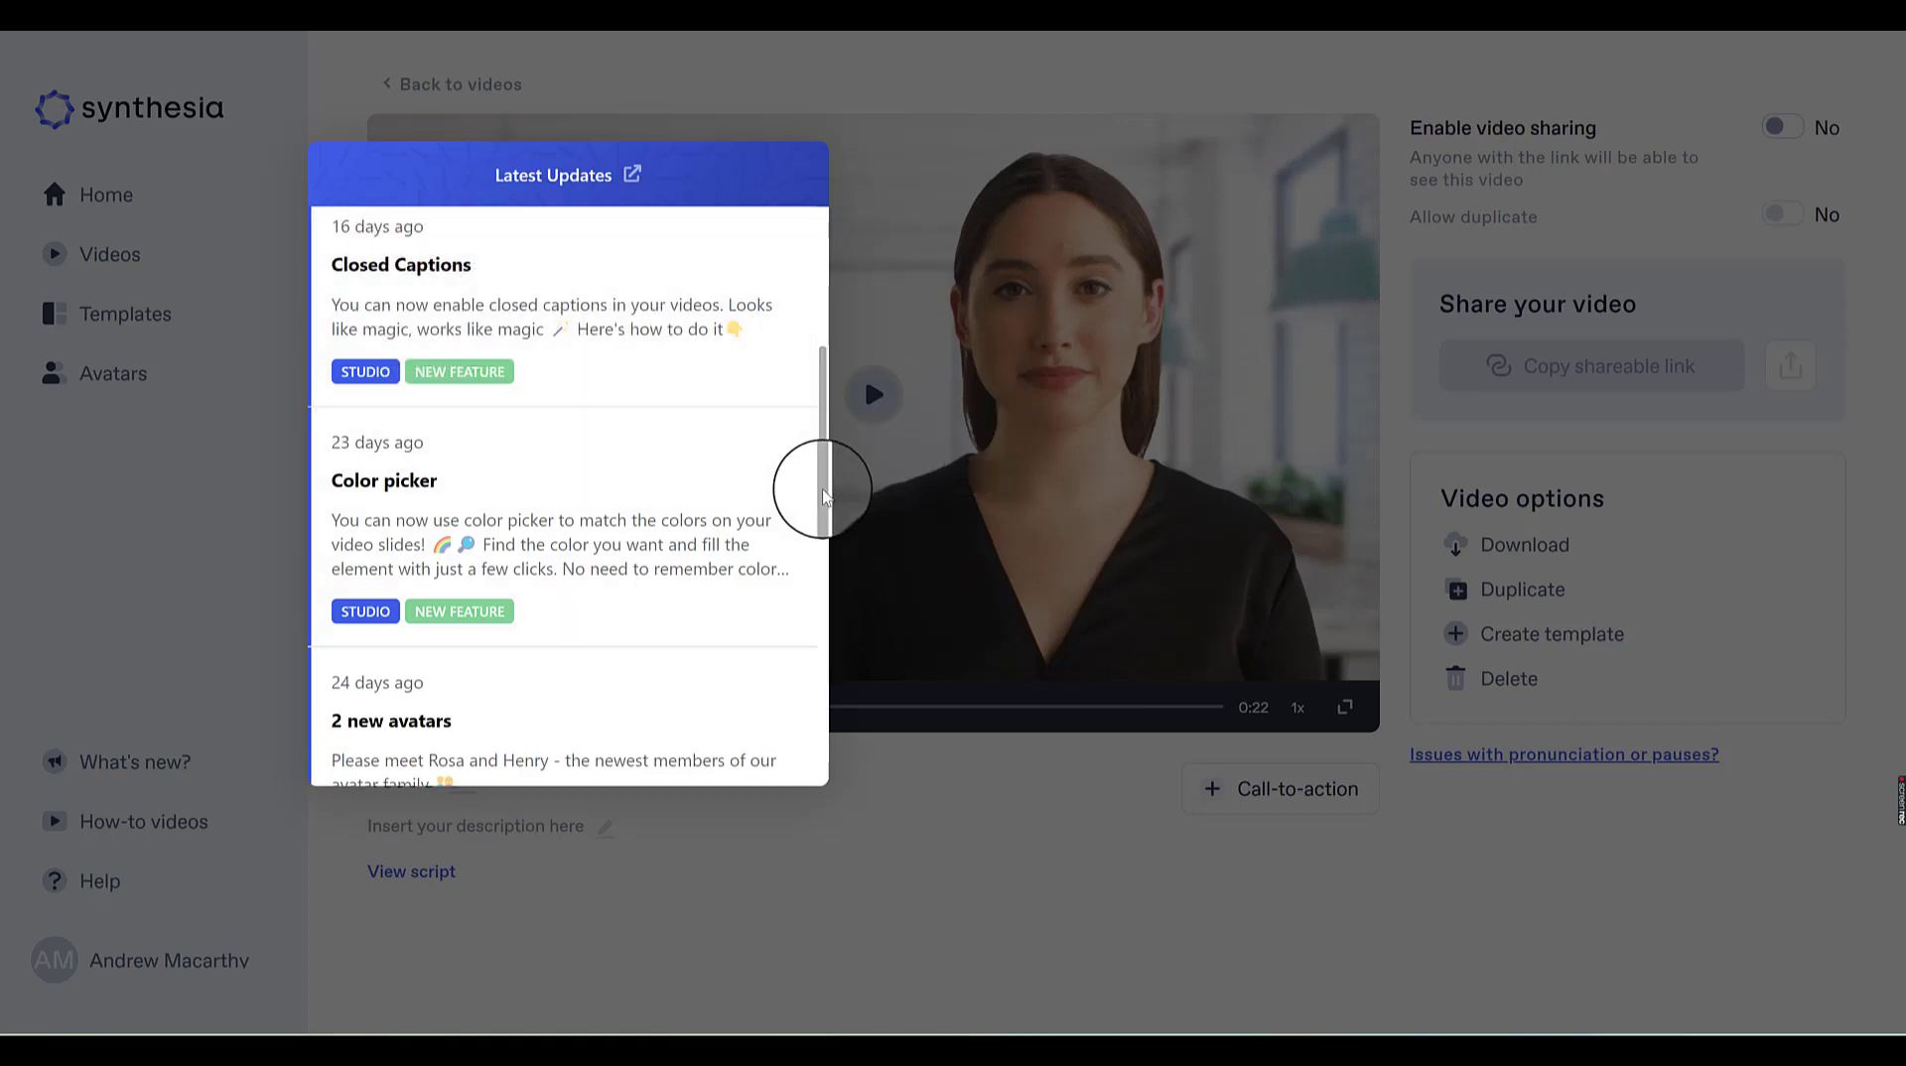
pyautogui.moveTo(822, 496); pyautogui.dragTo(830, 771)
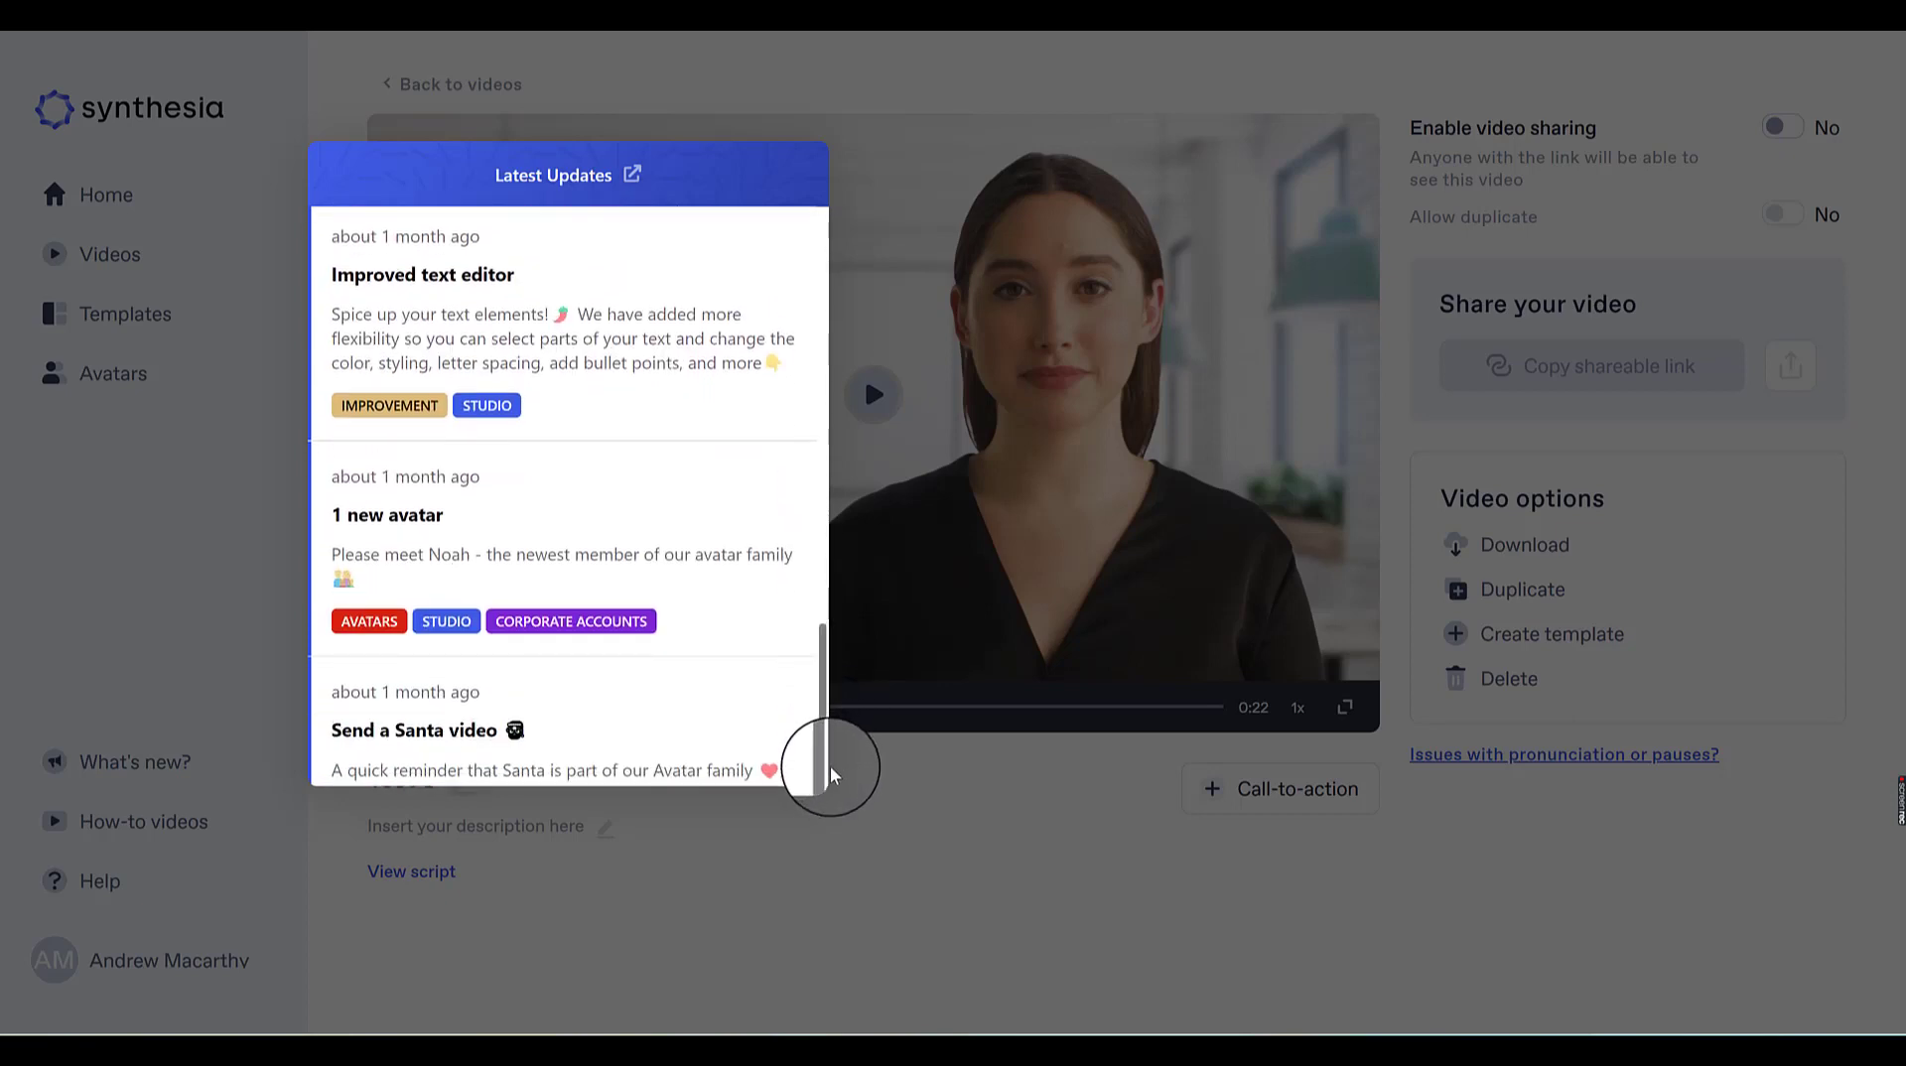
pyautogui.click(849, 896)
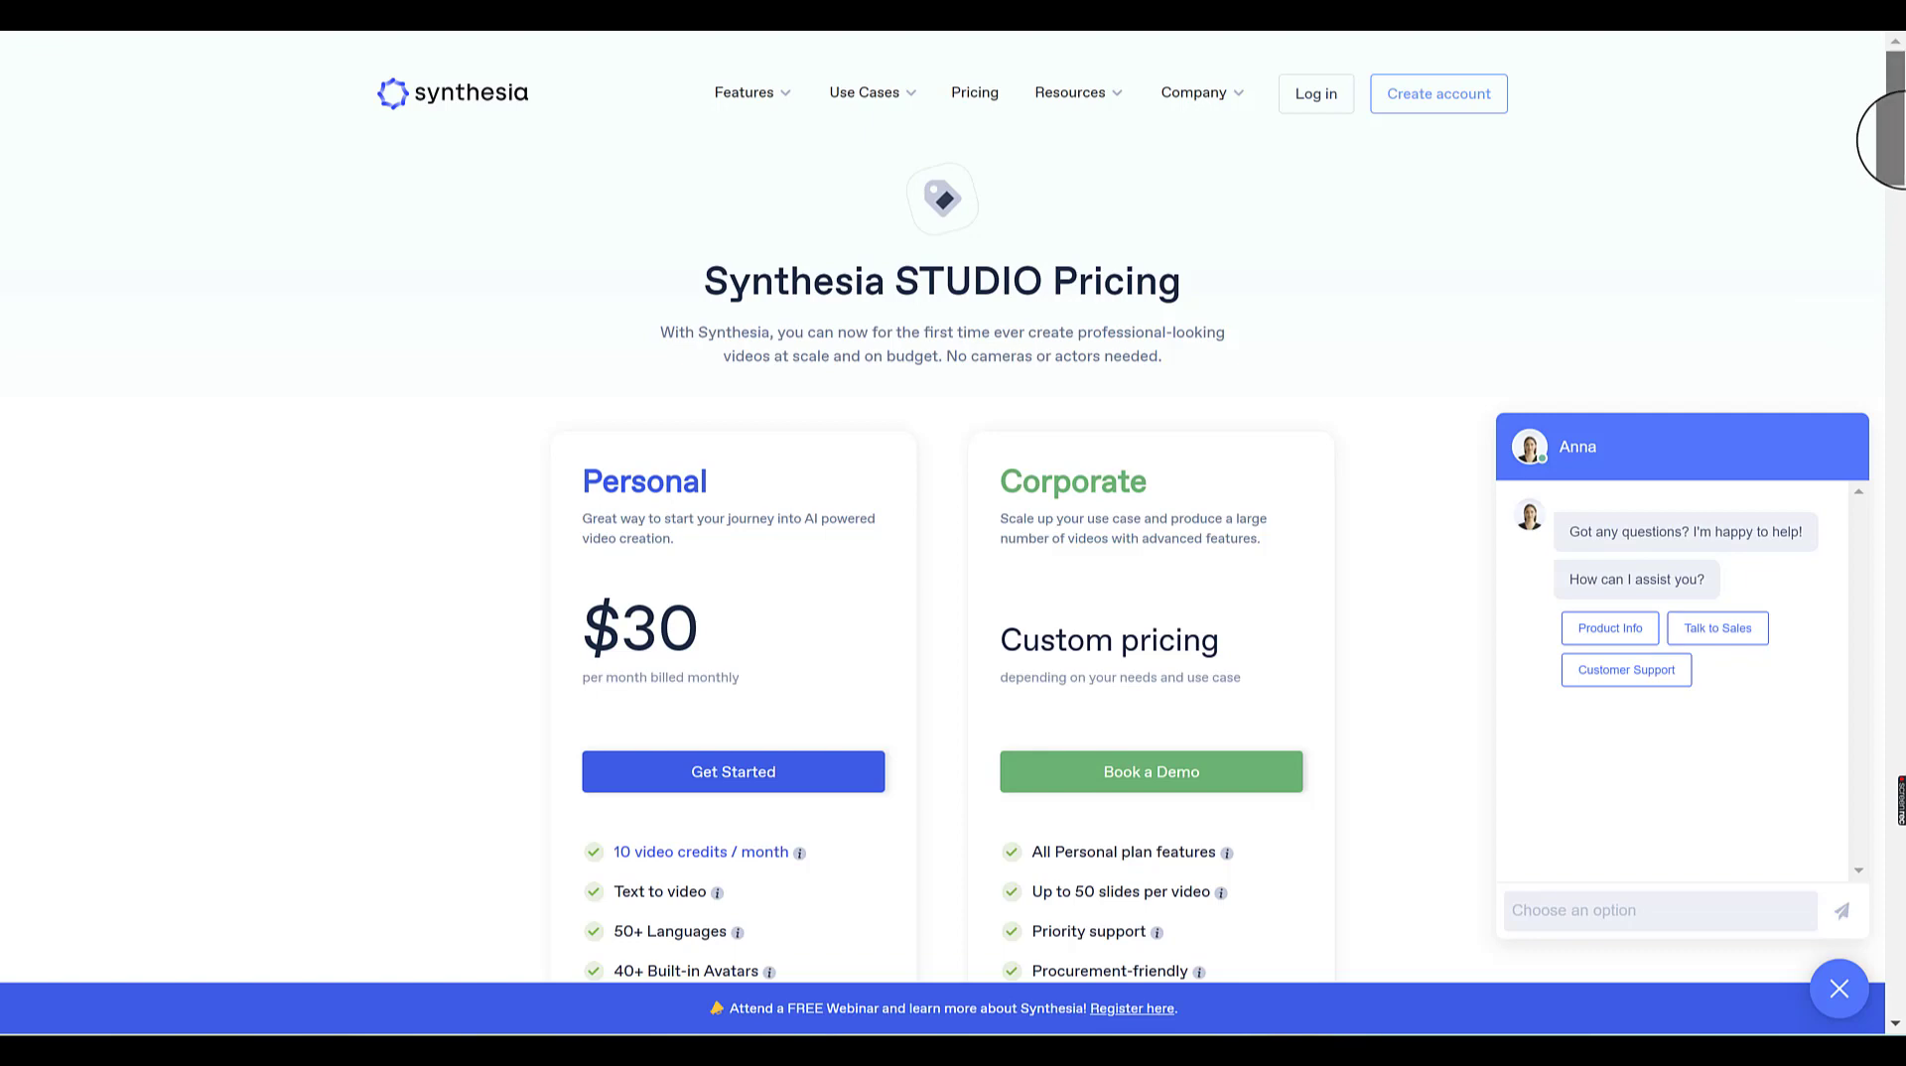
# Step: Review the $30 Personal plan's video credits and Corporate's Custom pricing on the STUDIO Pricing page
pyautogui.scroll(-4, 1889, 139)
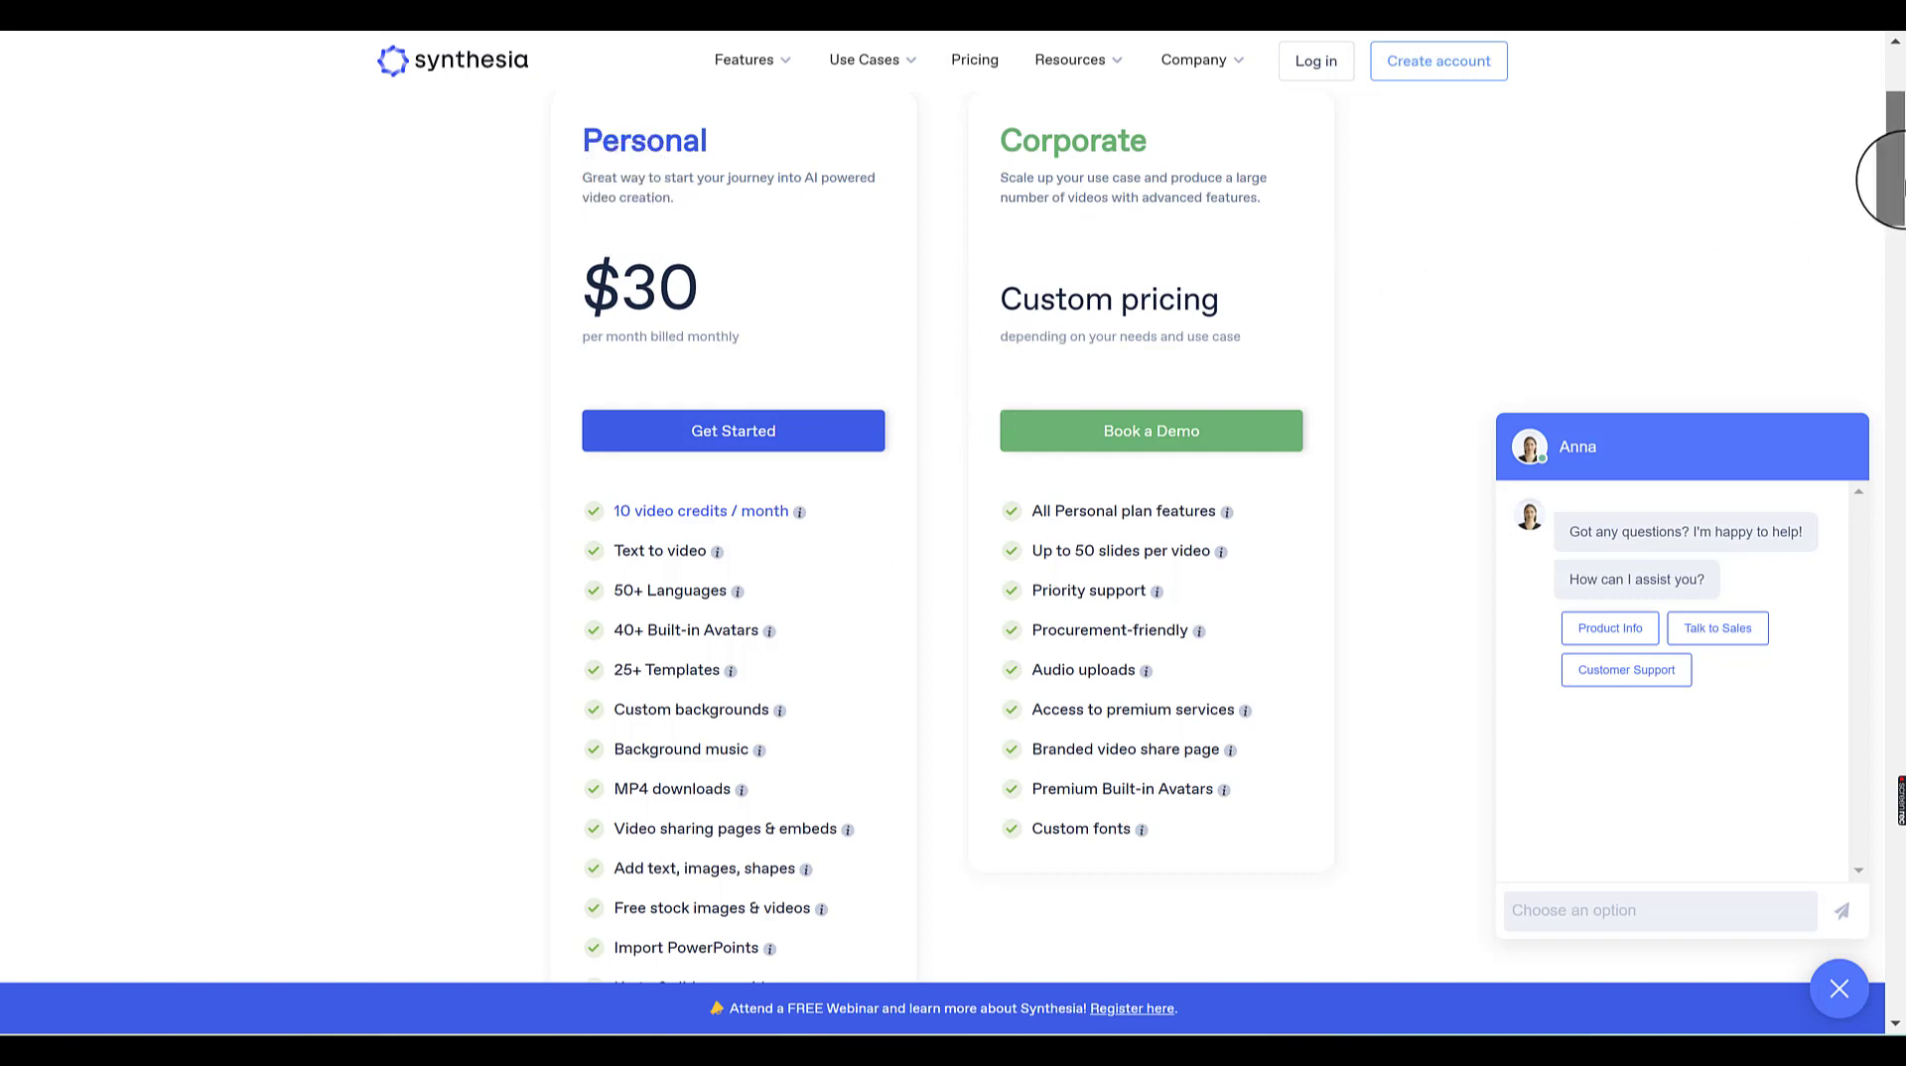
pyautogui.scroll(-2, 1891, 179)
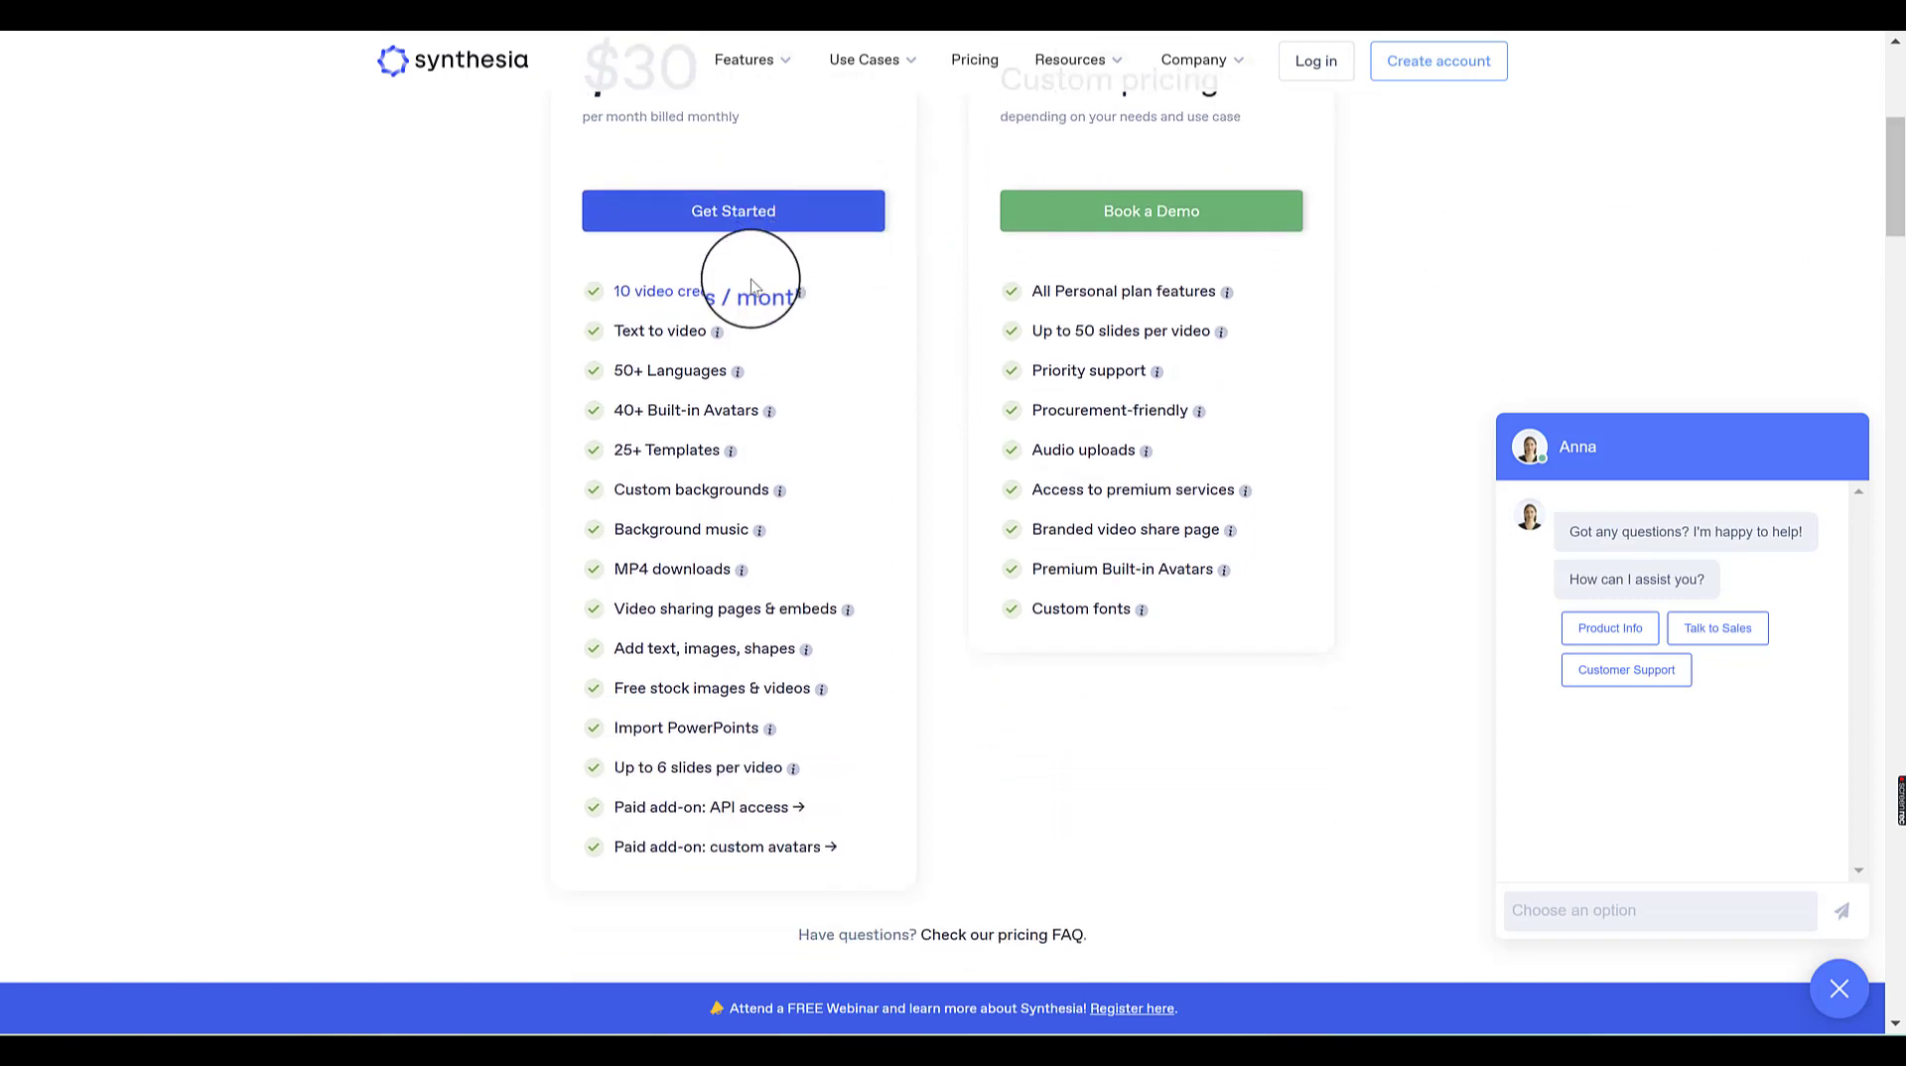
pyautogui.moveTo(756, 288)
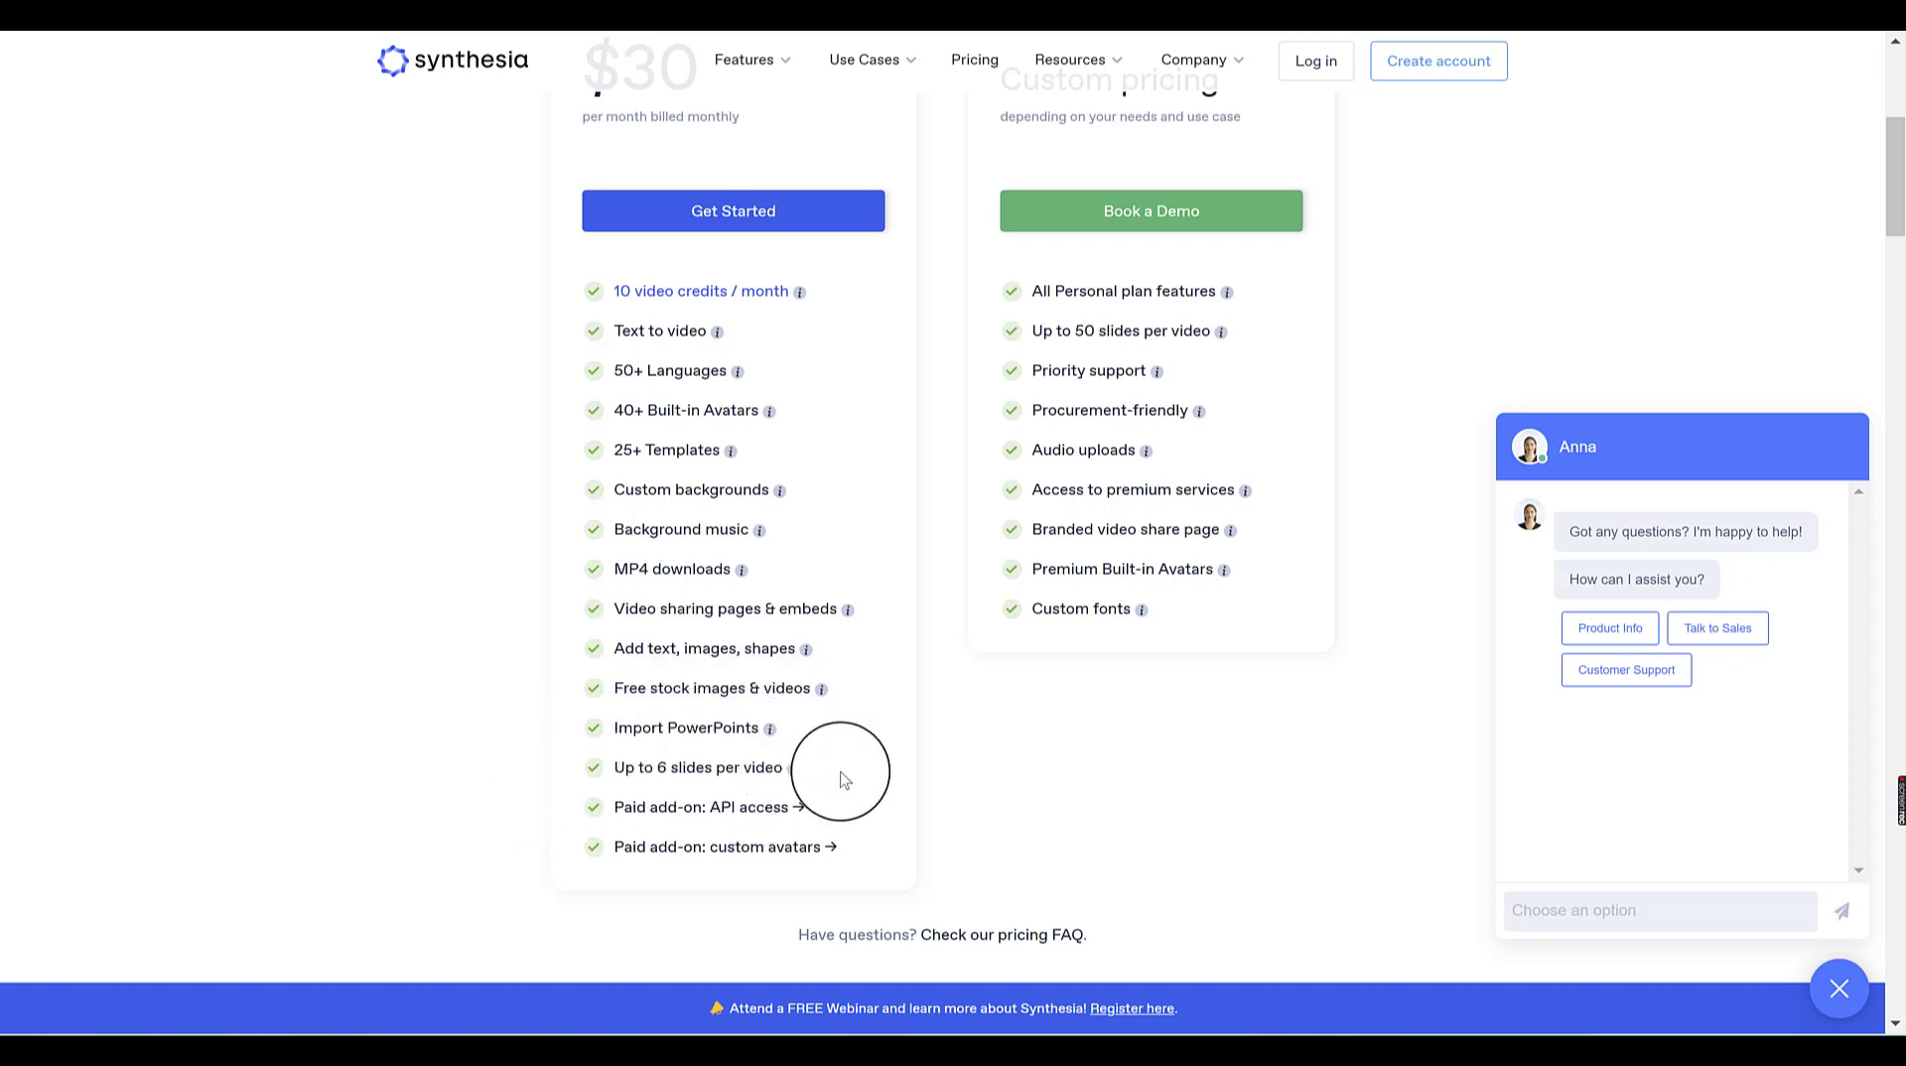
pyautogui.scroll(4, 401, 640)
pyautogui.scroll(1, 405, 640)
pyautogui.scroll(-2, 405, 640)
pyautogui.scroll(-1, 401, 640)
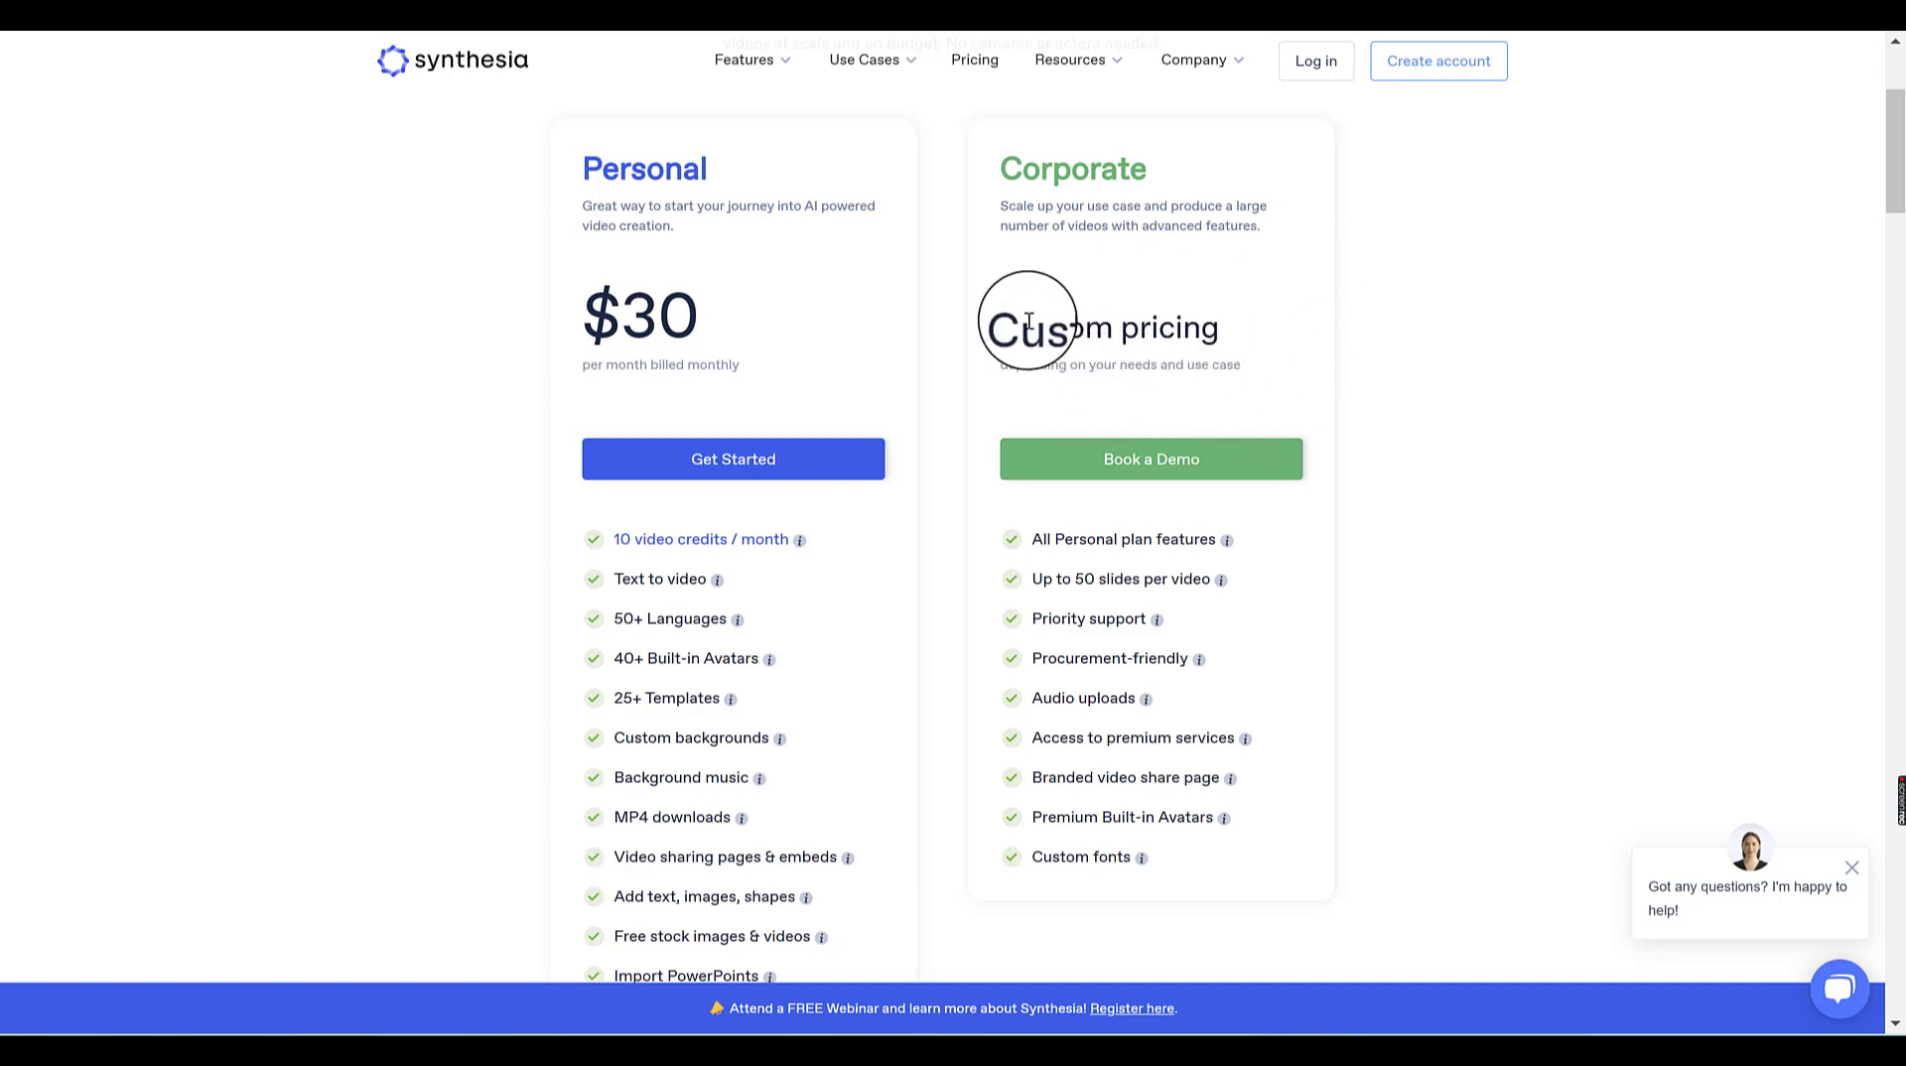
pyautogui.moveTo(1022, 327); pyautogui.dragTo(1191, 341)
pyautogui.click(1192, 357)
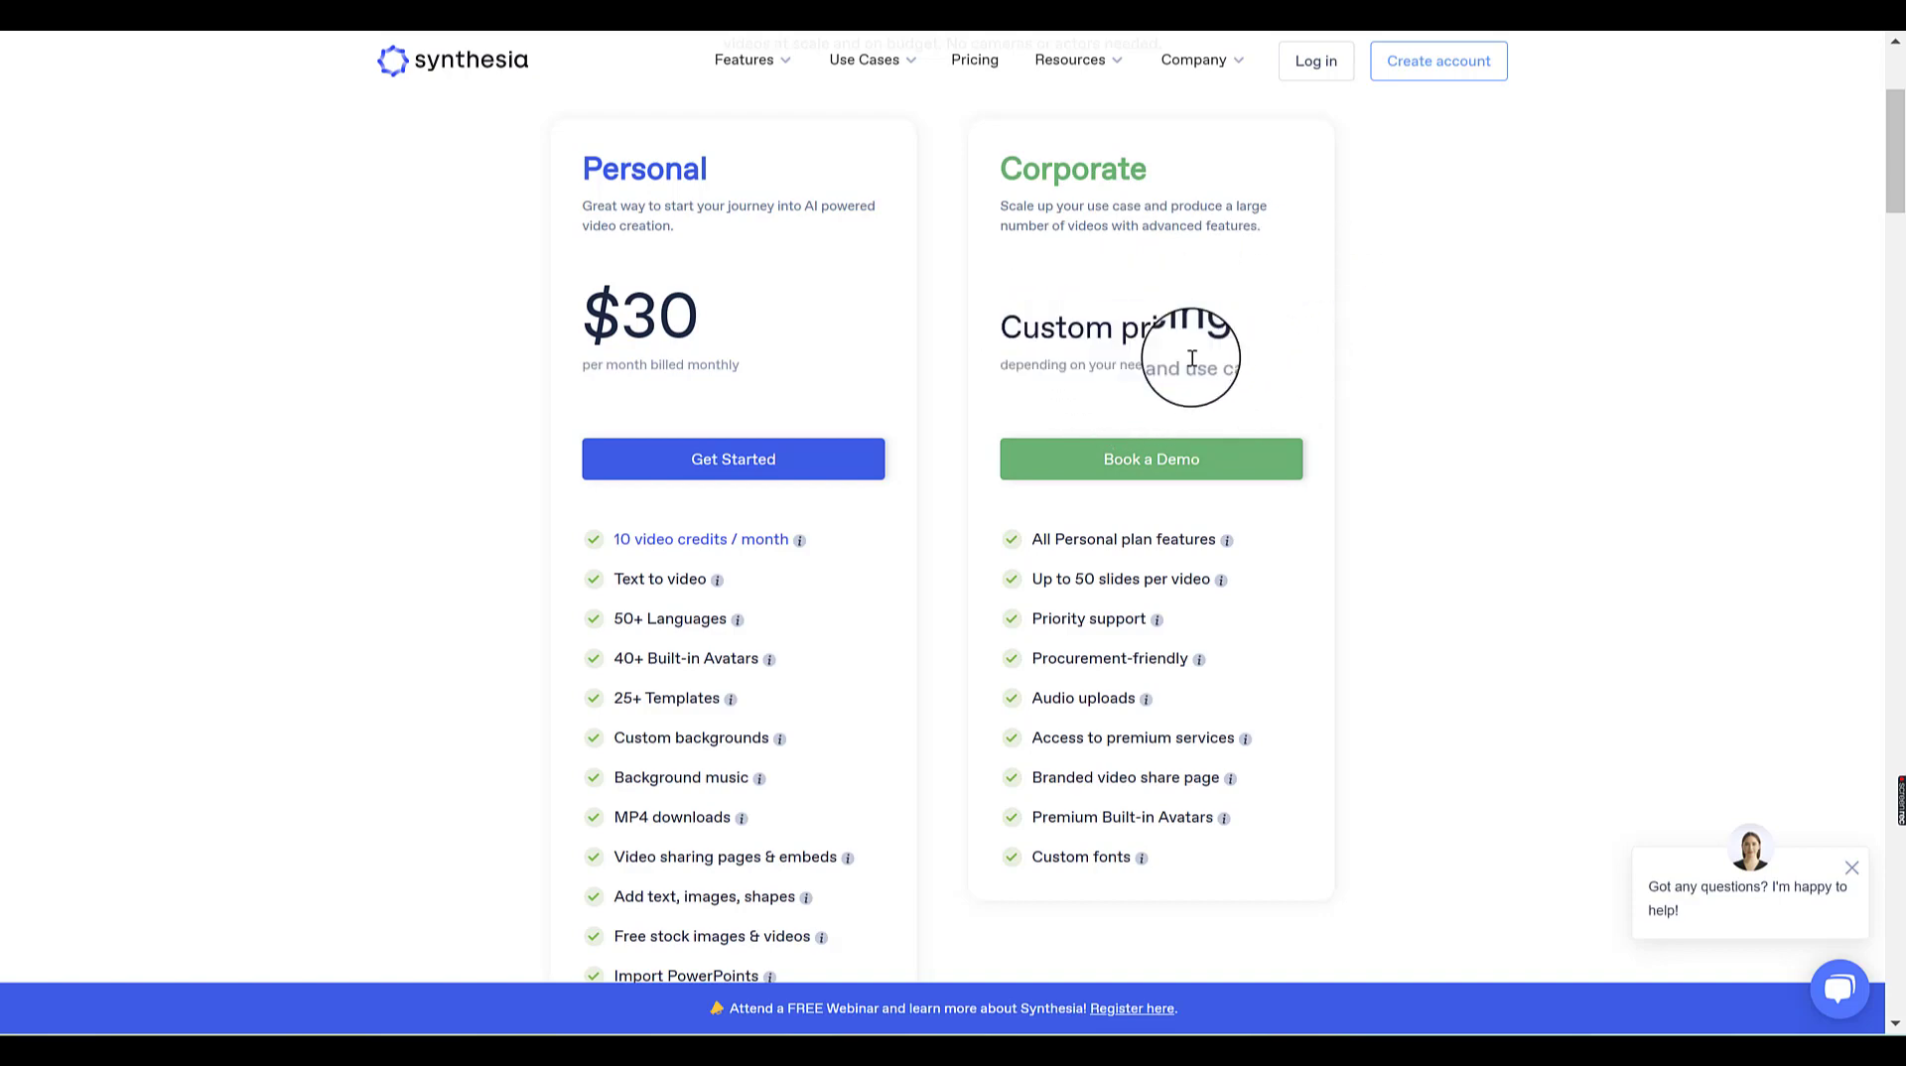
pyautogui.scroll(3, 517, 285)
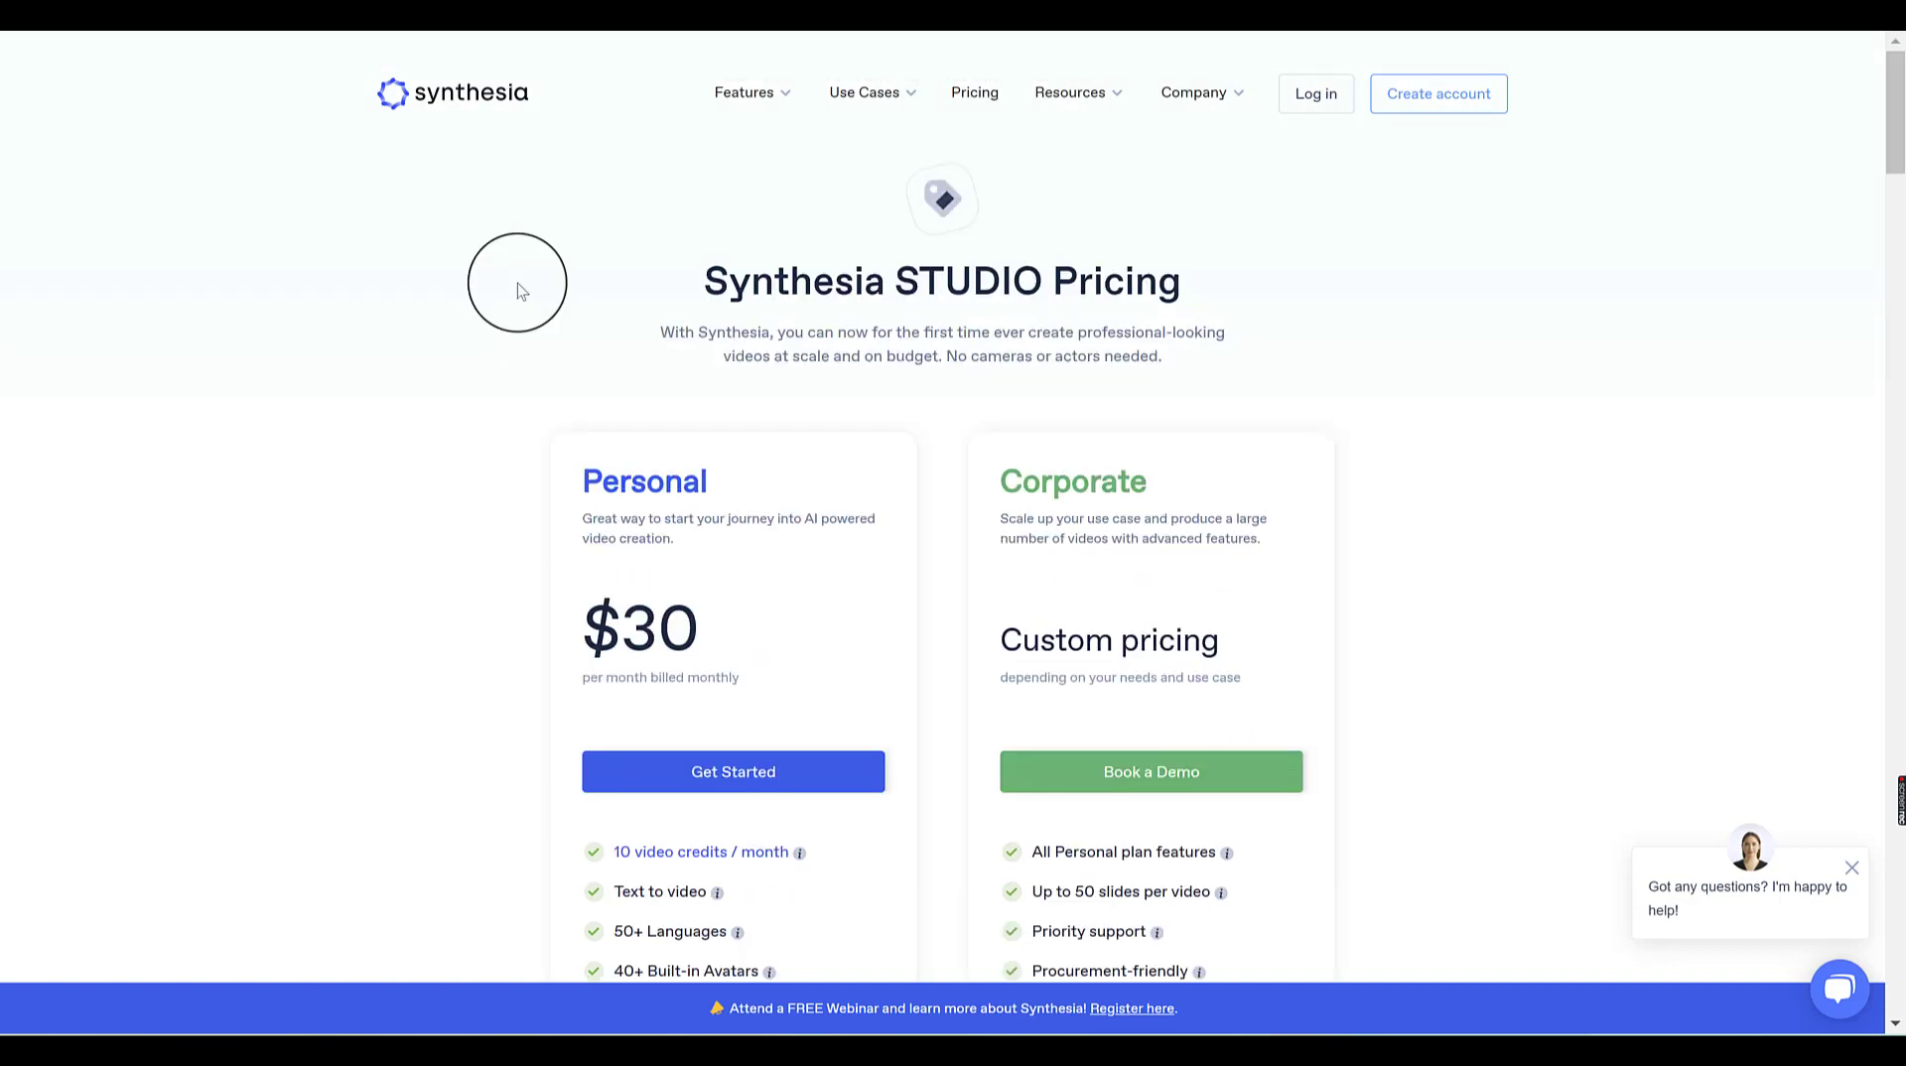